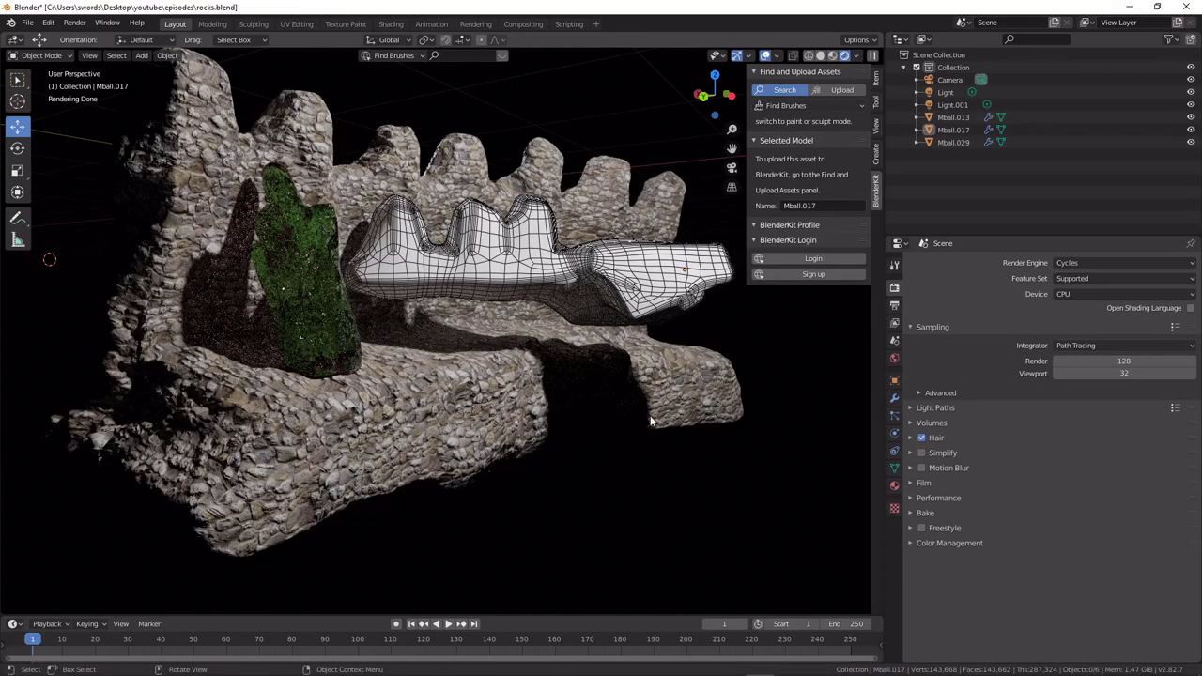
Examine the rendered rock walls and the white Mball.017 mesh from several angles and up close.
mouse_move(657, 419)
middle_down()
mouse_move(553, 386)
mouse_move(575, 386)
middle_up()
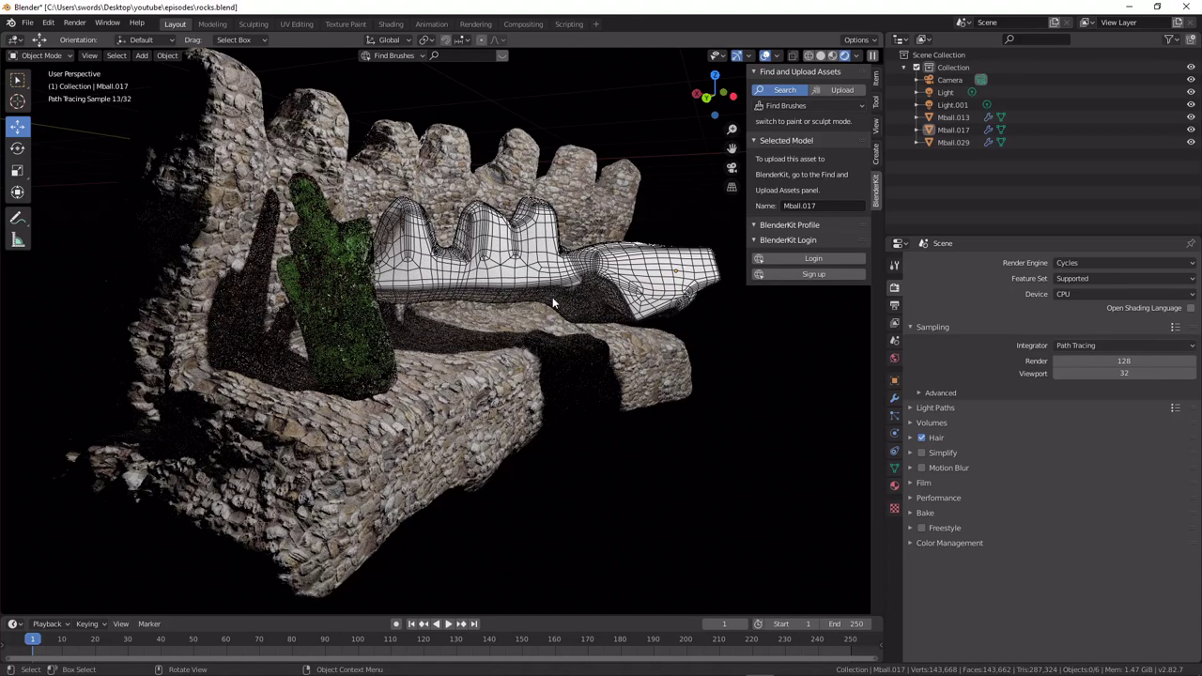
middle_drag(558, 299, 549, 301)
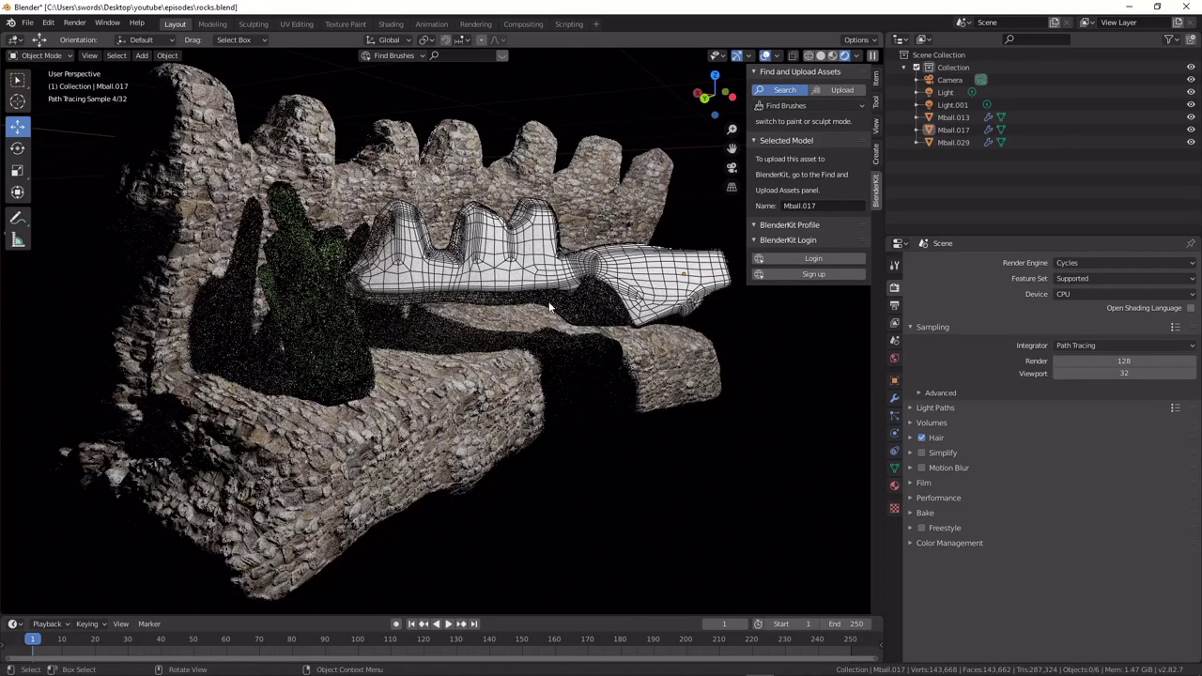
middle_drag(544, 307, 570, 325)
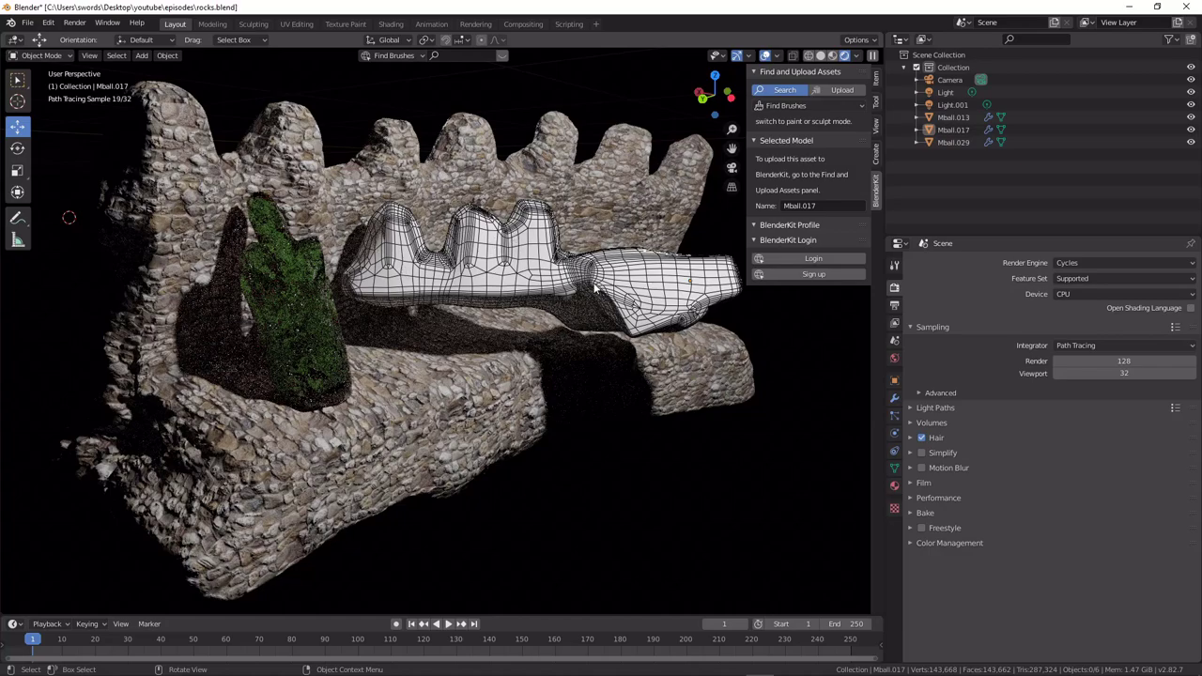
middle_drag(561, 226, 440, 224)
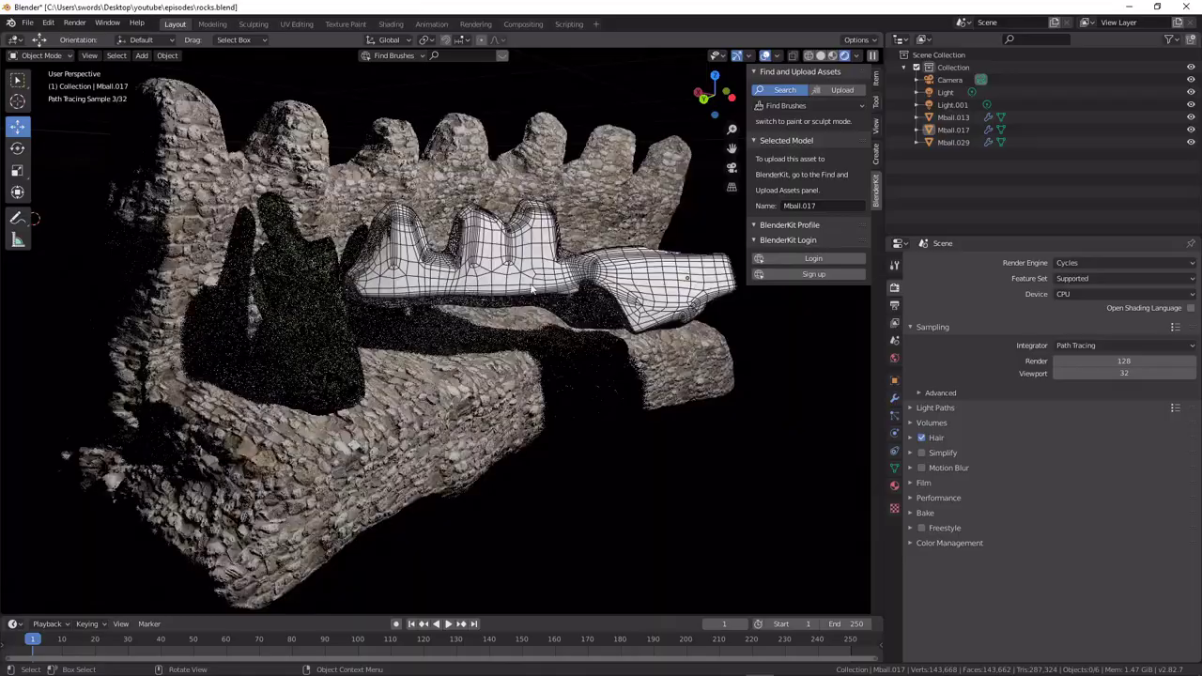
scroll(594, 266, up, 5)
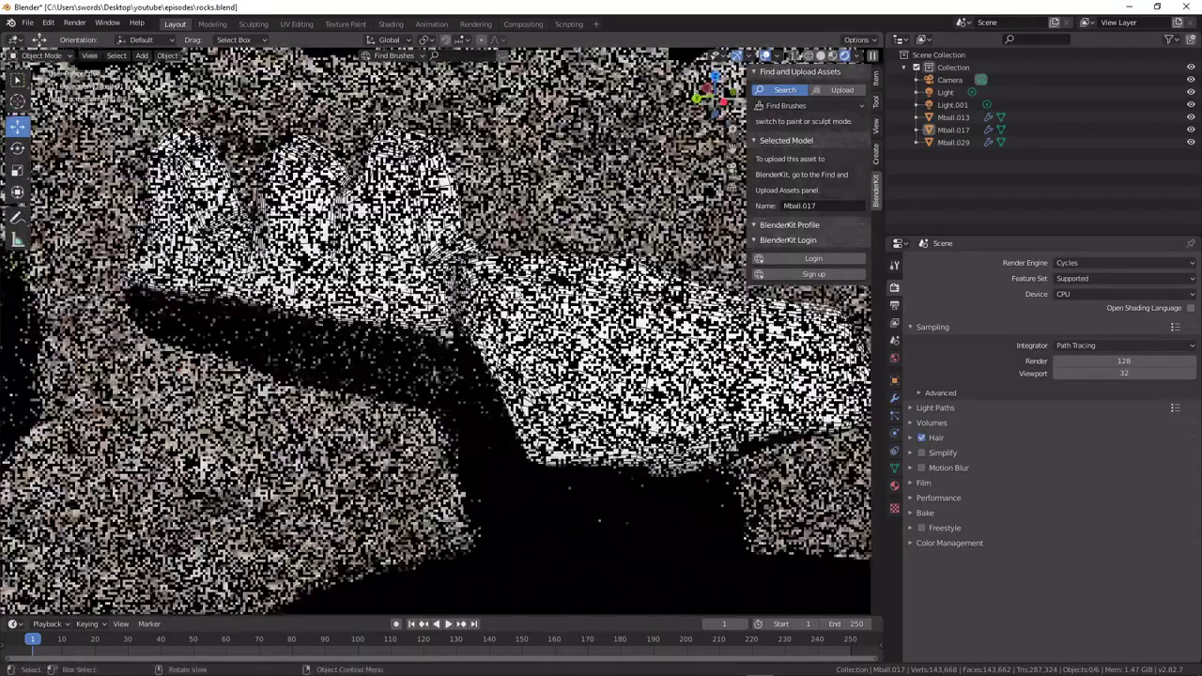
middle_drag(457, 247, 432, 254)
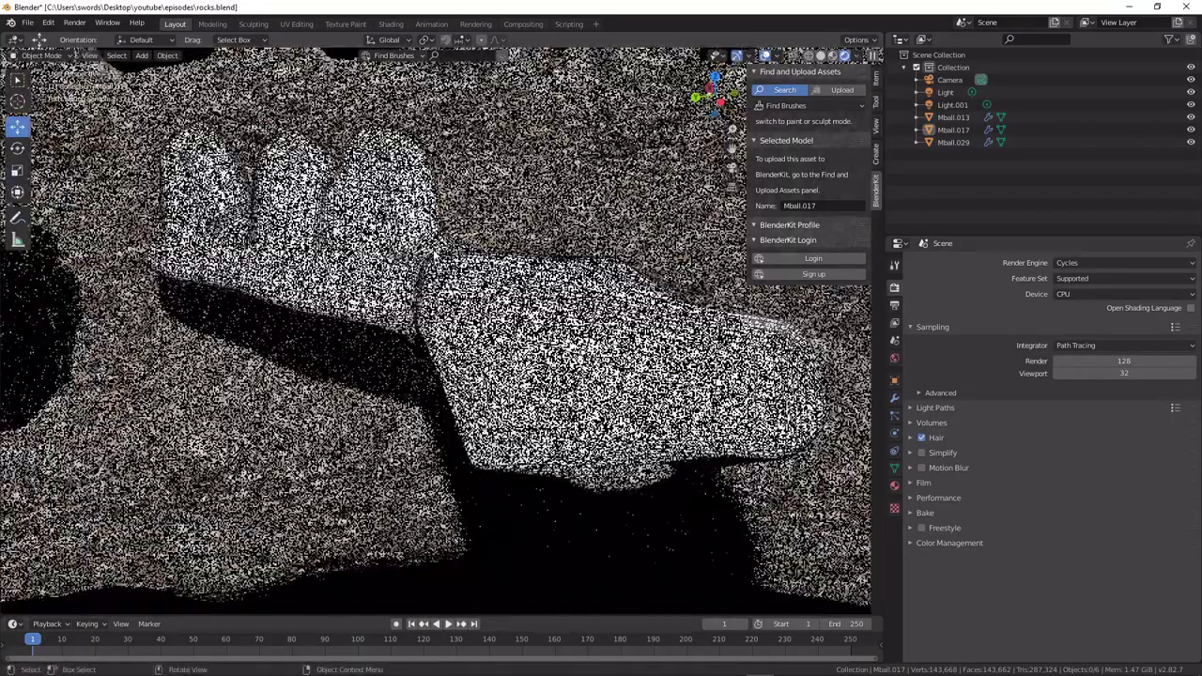
Switch the viewport to solid shading and inspect the Mball.017 mesh's topology from several sides.
key(z)
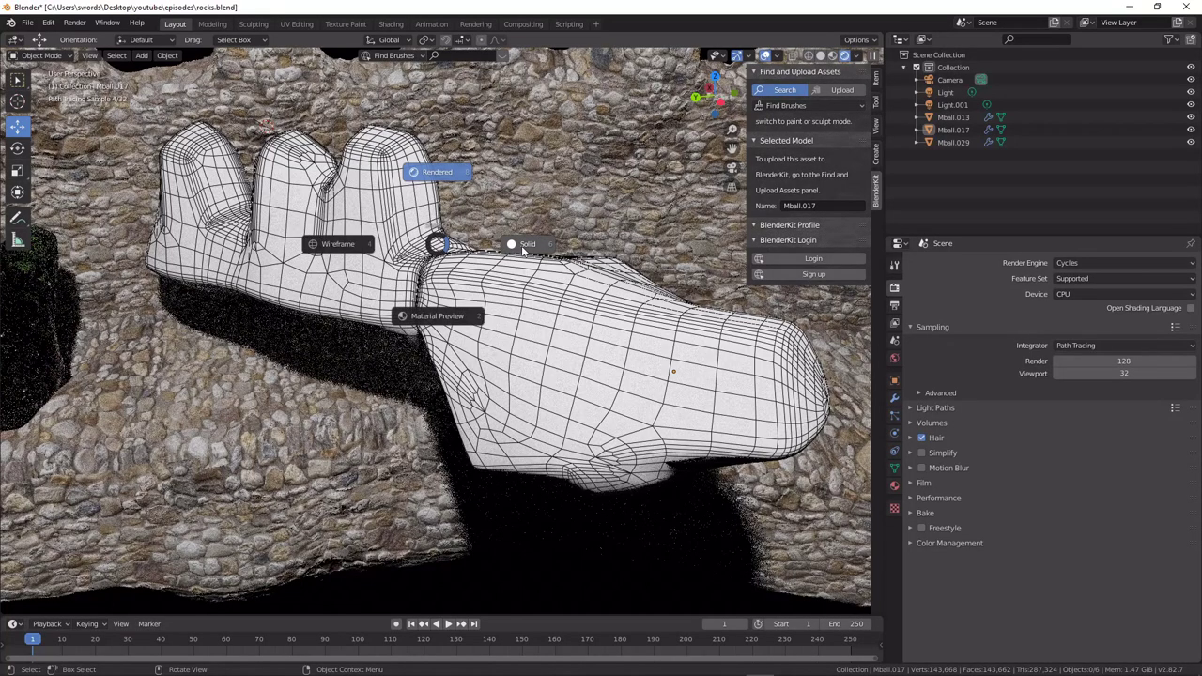
click(512, 249)
mouse_move(461, 261)
middle_down()
mouse_move(422, 264)
mouse_move(530, 249)
mouse_move(473, 280)
mouse_move(430, 261)
mouse_move(429, 279)
mouse_move(550, 271)
mouse_move(462, 266)
middle_up()
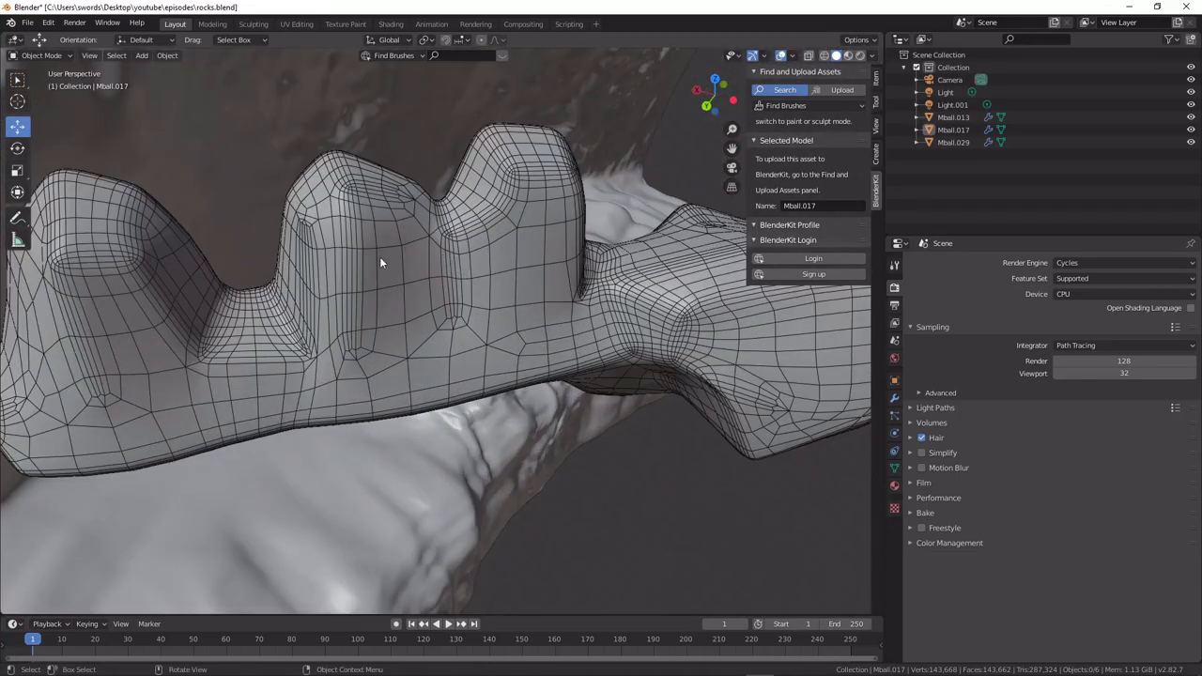
middle_drag(381, 263, 559, 308)
scroll(489, 296, down, 3)
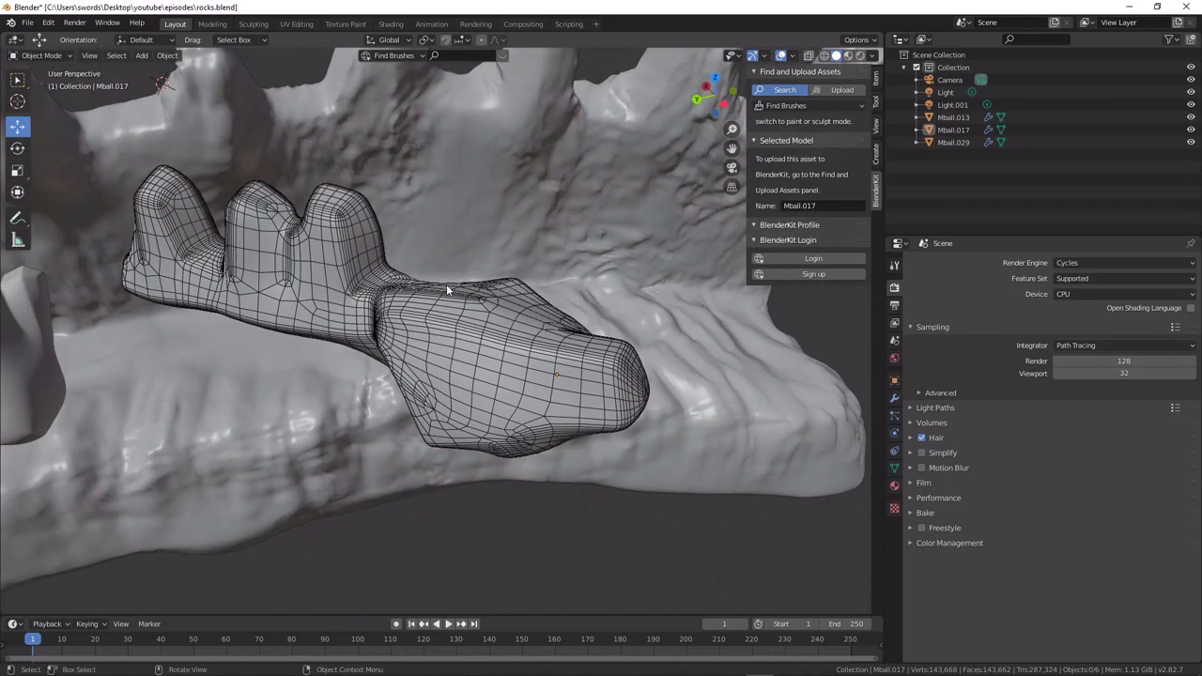
middle_drag(335, 277, 391, 363)
Add a metaball capsule in the empty area away from the existing rock models.
scroll(352, 259, down, 6)
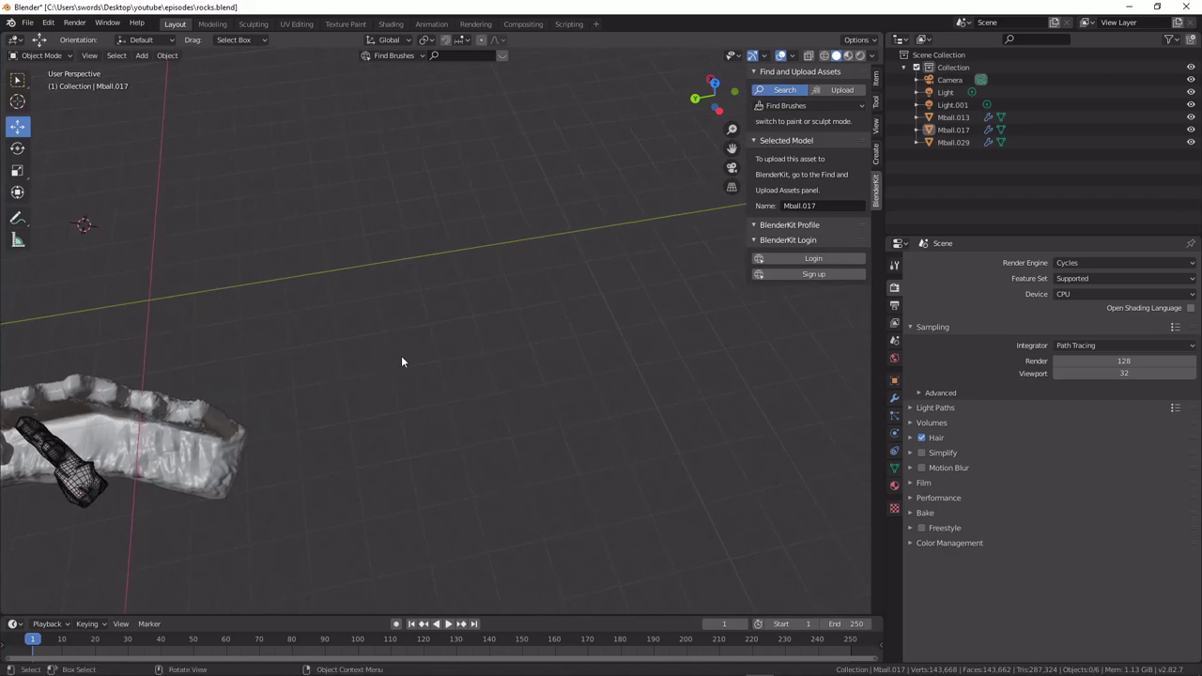
click(894, 398)
mouse_move(618, 341)
middle_down()
mouse_move(558, 314)
mouse_move(497, 355)
middle_up()
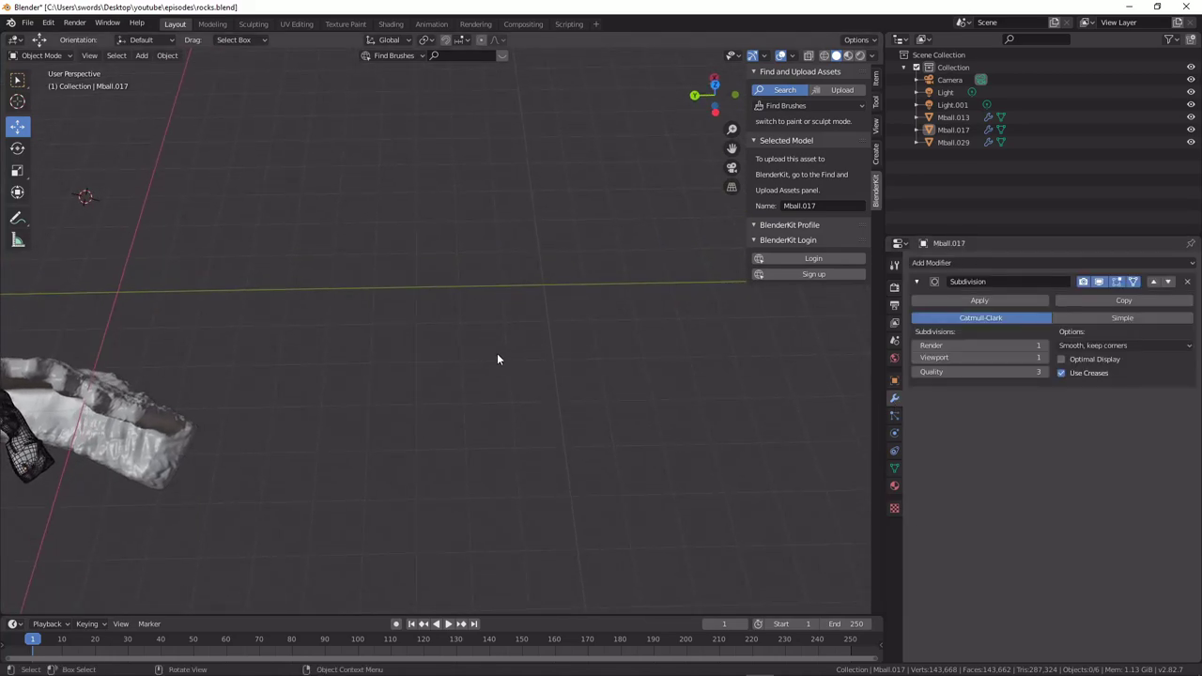
key(shift+a)
mouse_move(424, 411)
mouse_move(434, 384)
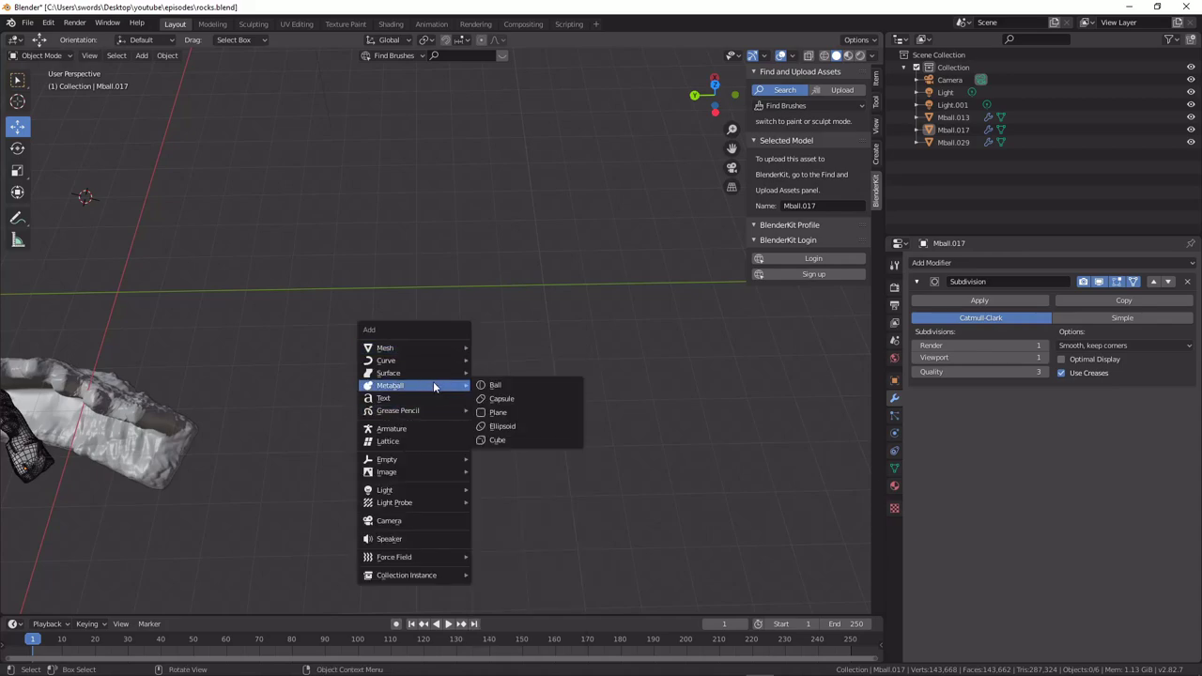
click(509, 401)
Duplicate the metaball capsule four times, placing the overlapping copies around it so they merge into one rock mass.
middle_drag(349, 378, 389, 416)
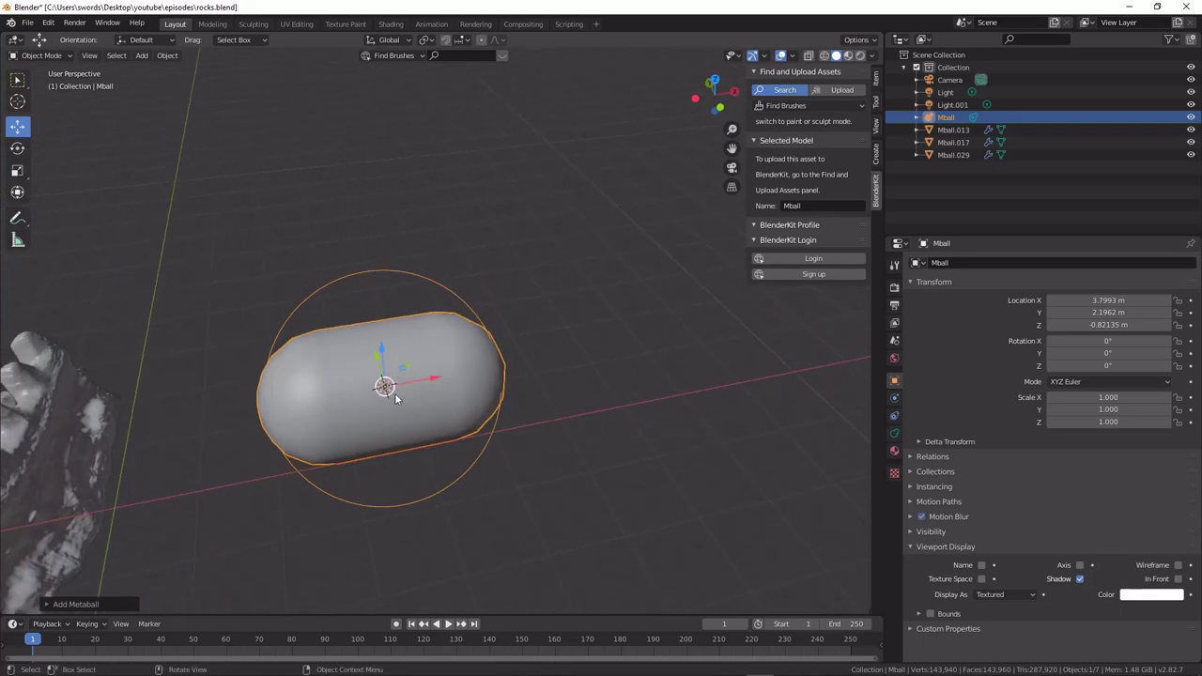
key(shift+d)
click(529, 407)
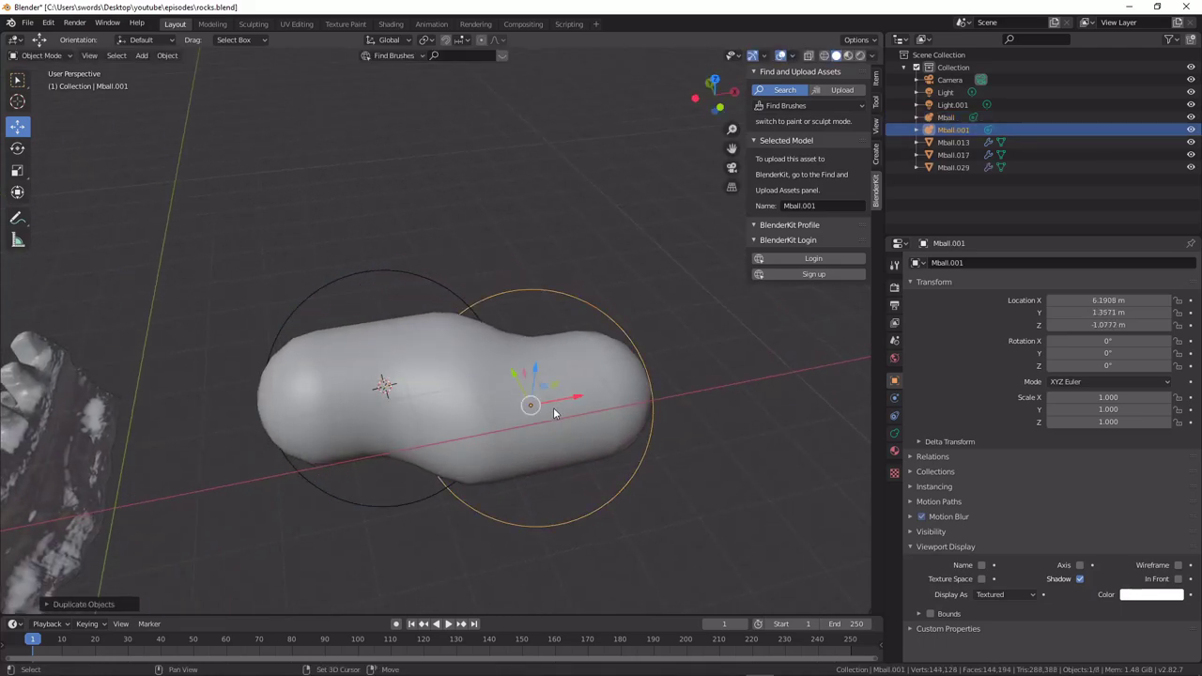
key(shift+d)
click(535, 303)
middle_drag(535, 302, 596, 329)
key(shift+d)
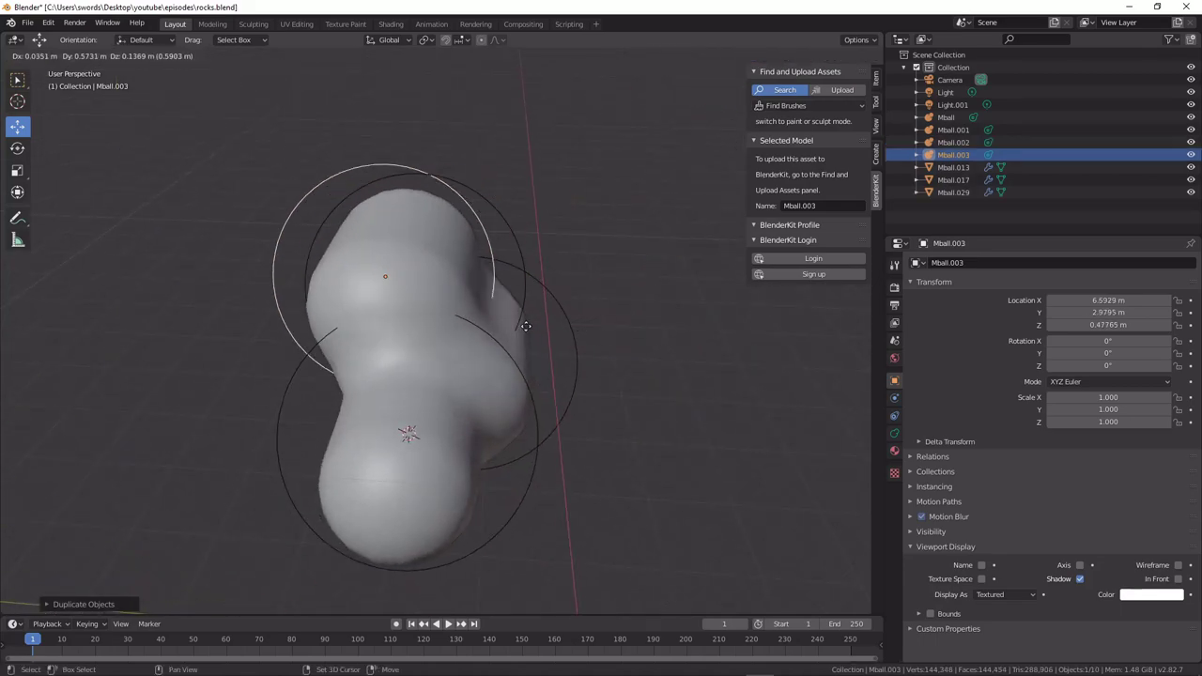
click(474, 383)
middle_drag(474, 382, 538, 402)
key(shift+d)
click(725, 431)
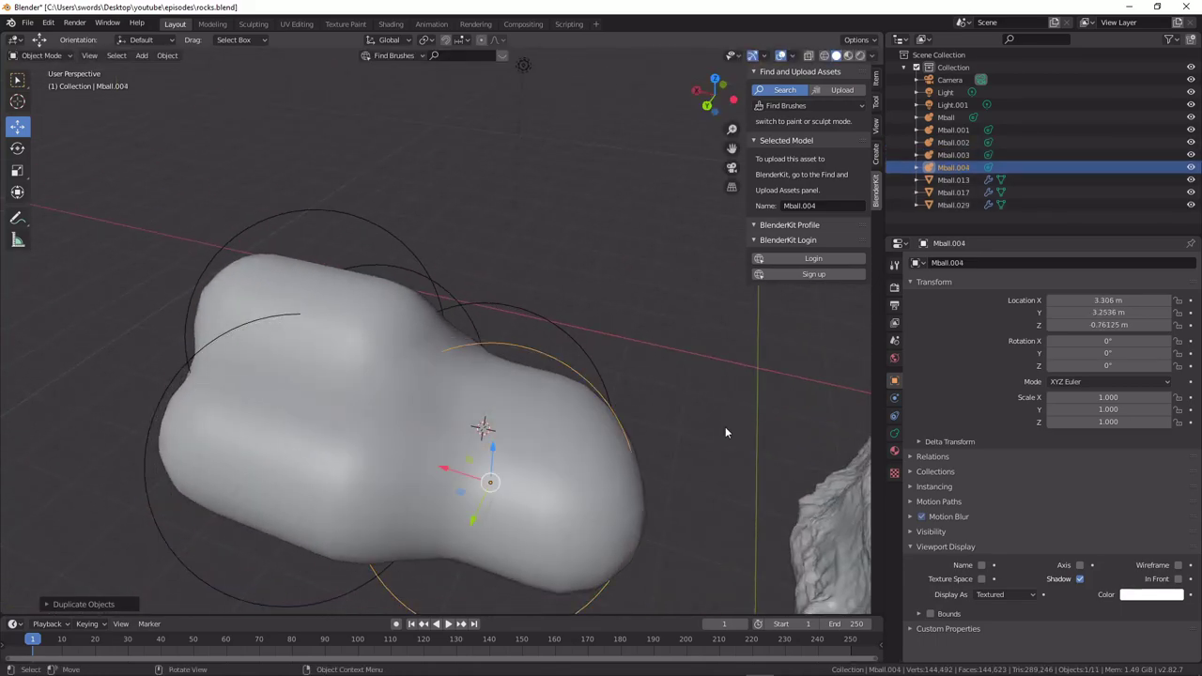
Widen the merged rock mass with three more overlapping duplicates of the capsule.
middle_drag(725, 430, 575, 418)
key(shift+d)
click(708, 380)
middle_drag(708, 380, 569, 399)
key(shift+d)
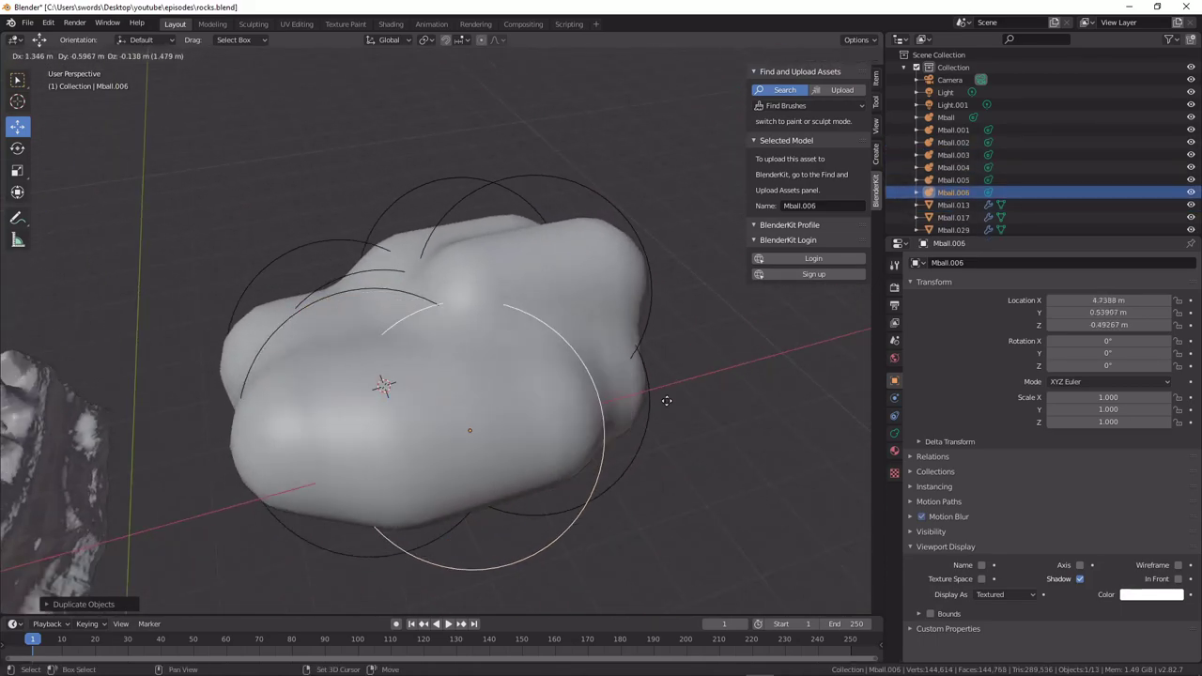
click(729, 402)
middle_drag(728, 404, 588, 349)
key(shift+d)
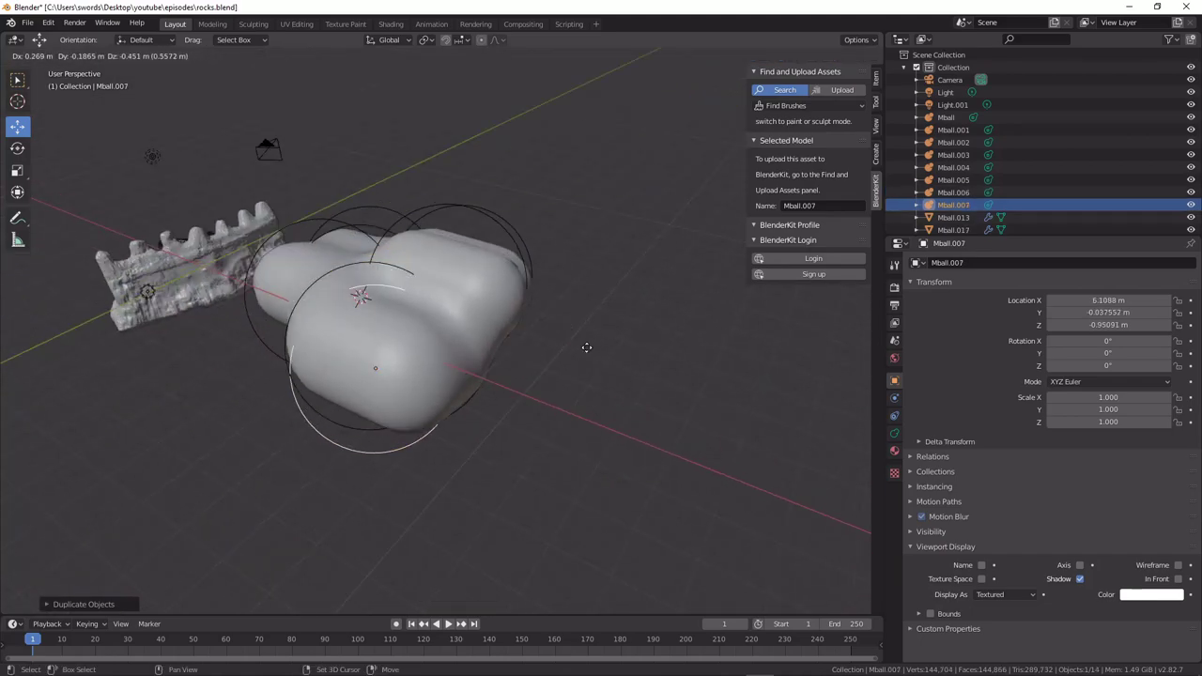
click(710, 332)
Lengthen the rock mass with three further capsule duplicates, placing the last one low at its far end.
middle_drag(710, 333, 684, 336)
key(shift+d)
click(698, 311)
key(shift+d)
click(620, 343)
key(shift+d)
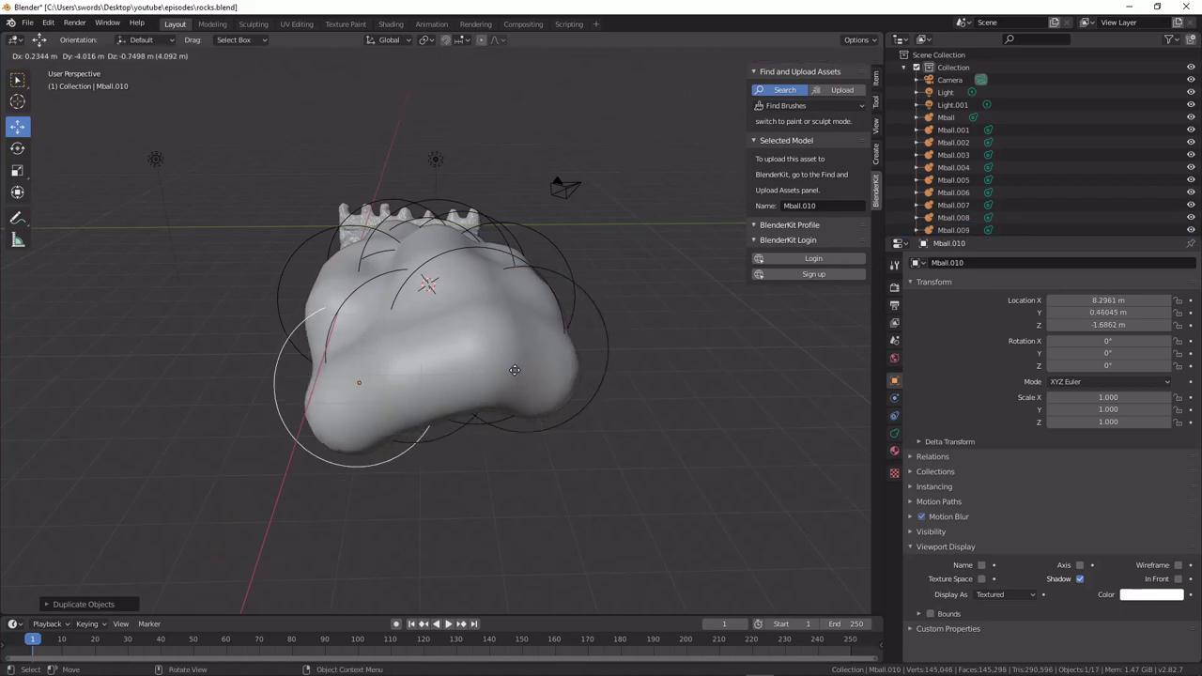
click(531, 377)
Duplicate one capsule onto the top of the rock mass and another onto its far end along X.
click(469, 355)
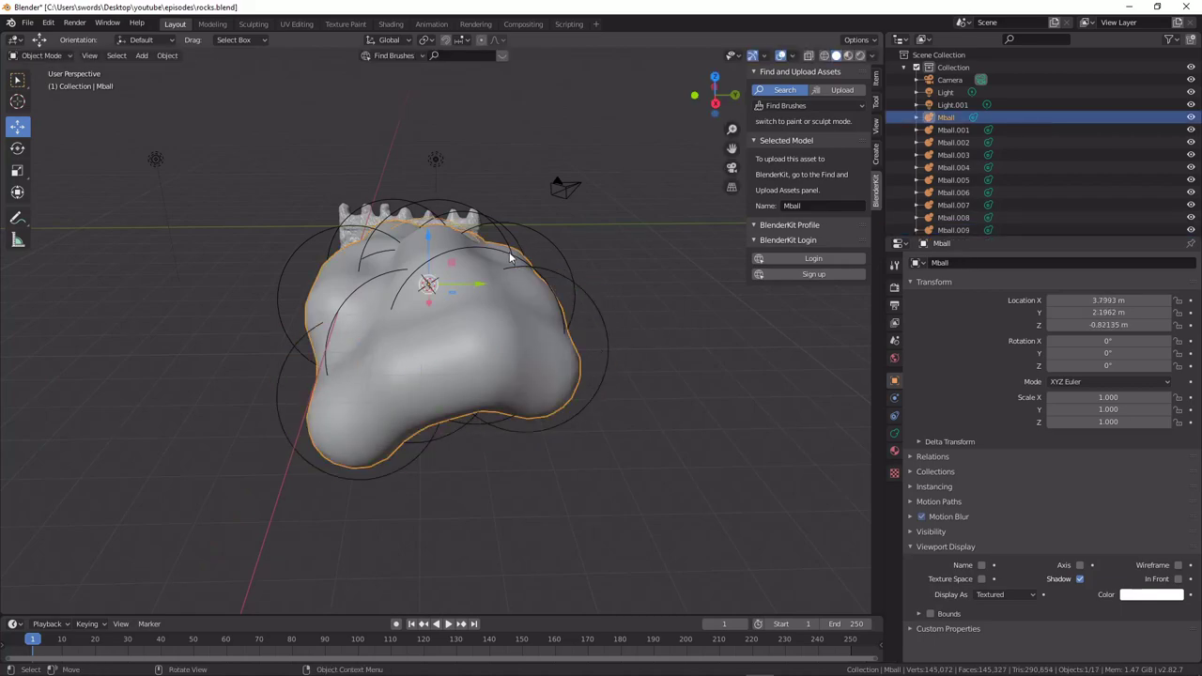
click(474, 257)
key(shift+d)
click(422, 279)
middle_drag(422, 279, 526, 266)
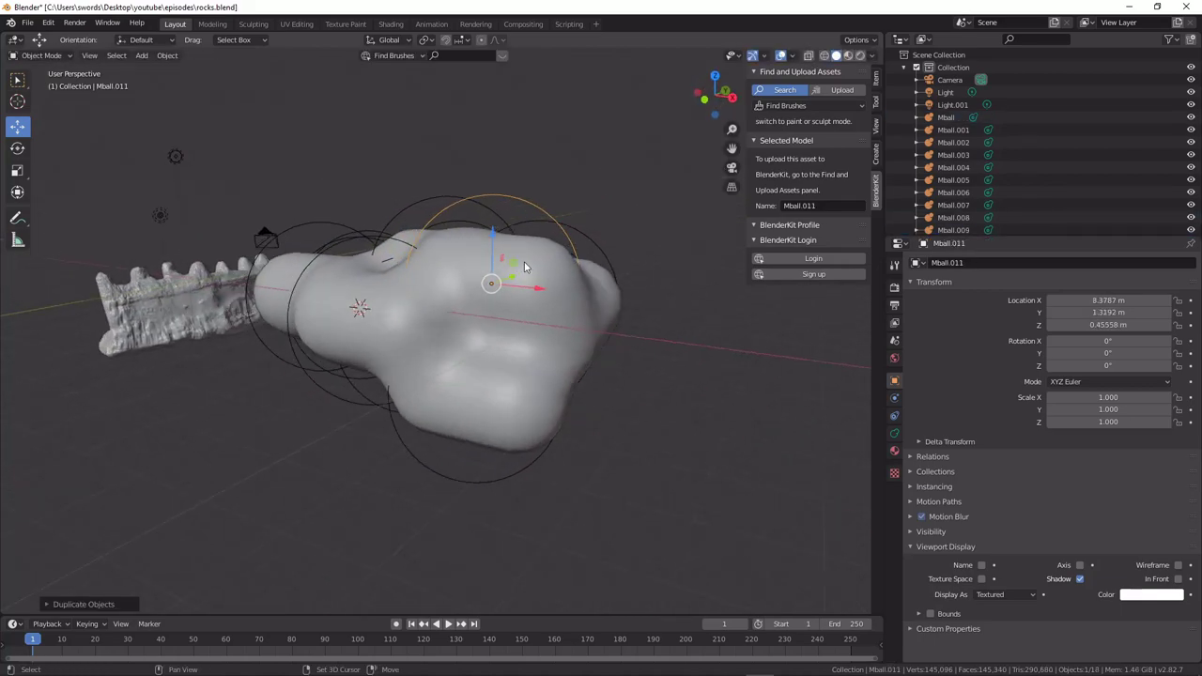
key(shift+d)
click(595, 350)
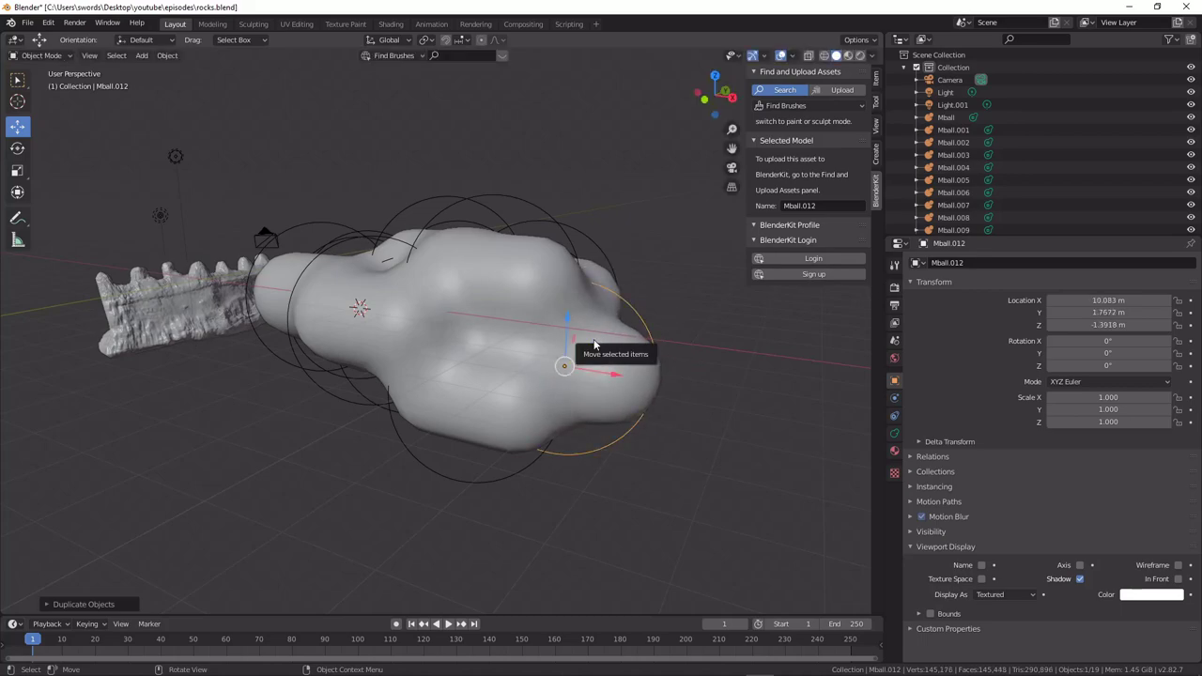
In front orthographic view, extend a straight arm along X from the rock mass with four capsule duplicates about 3 m apart.
key(KP_1)
key(KP_5)
key(KP_5)
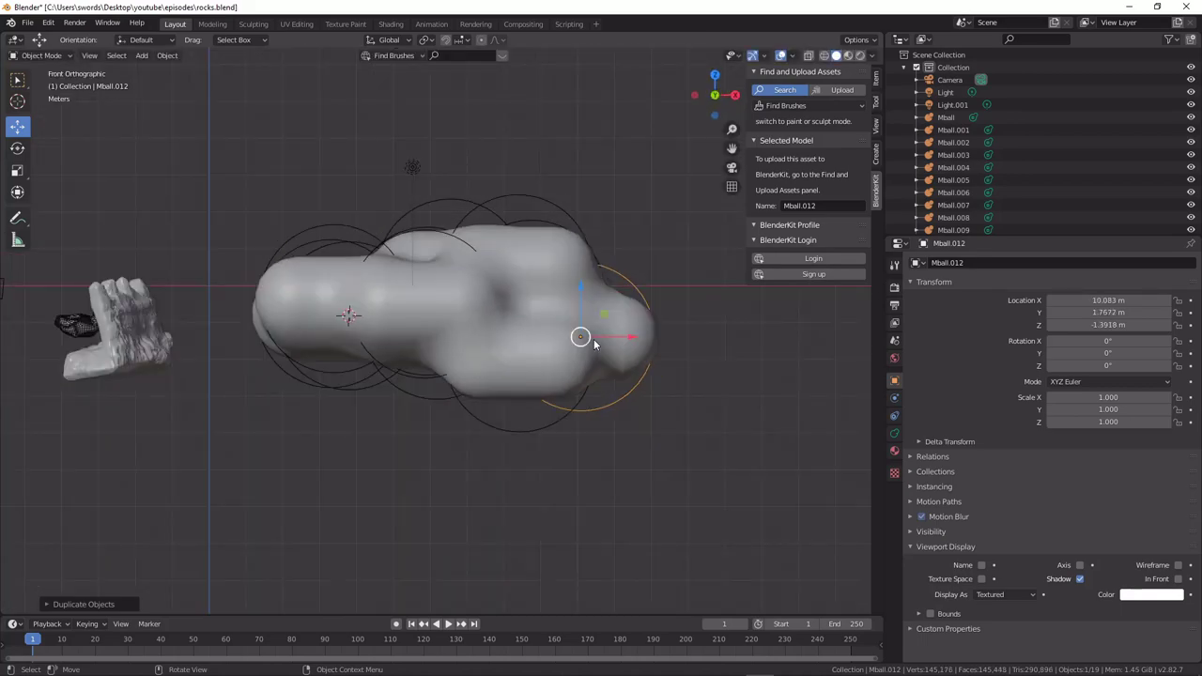
key(shift+d)
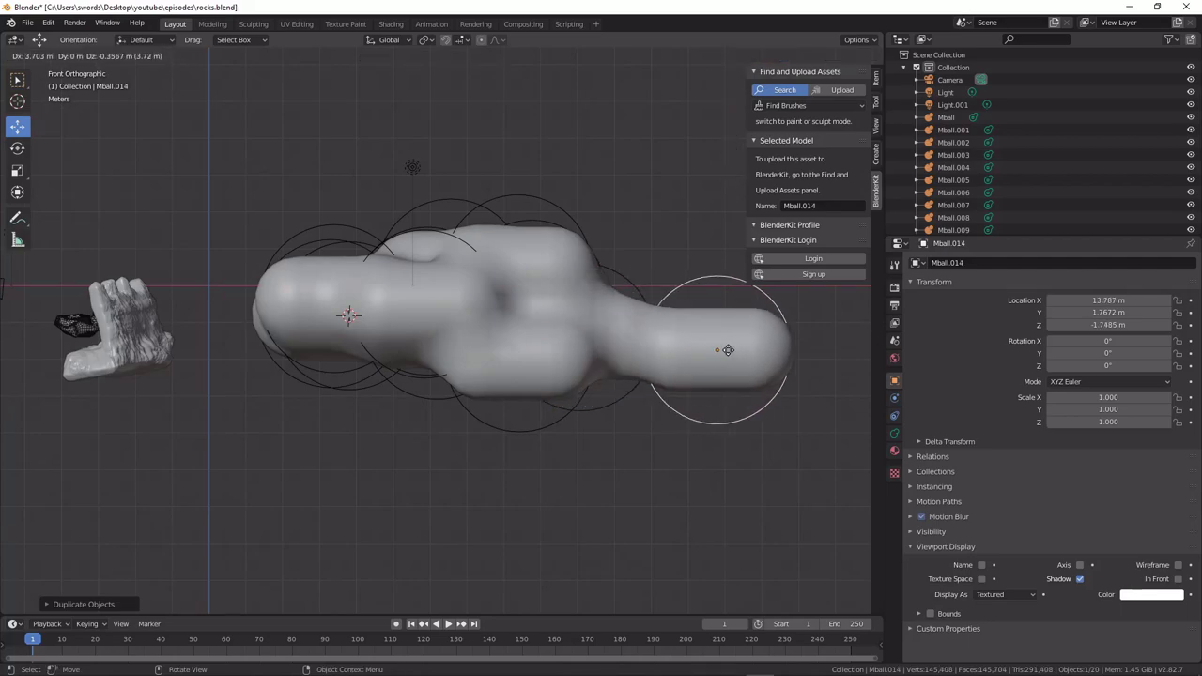
click(737, 344)
shift+middle_drag(736, 344, 477, 352)
key(shift+d)
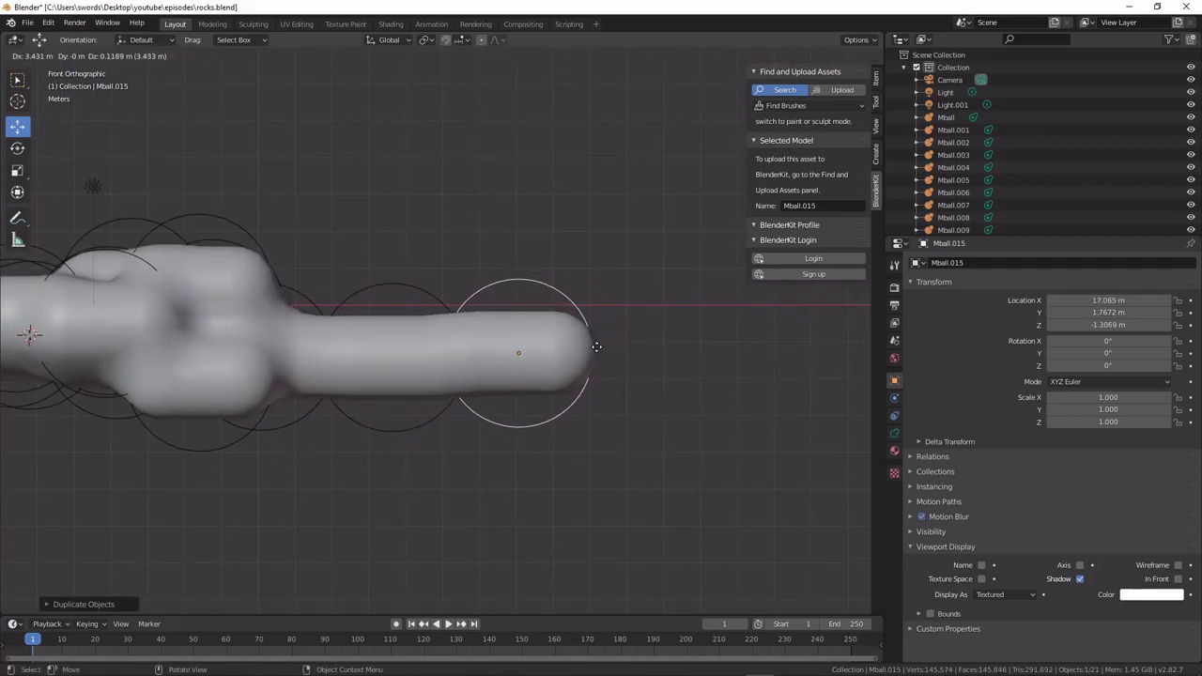
click(594, 352)
key(shift+d)
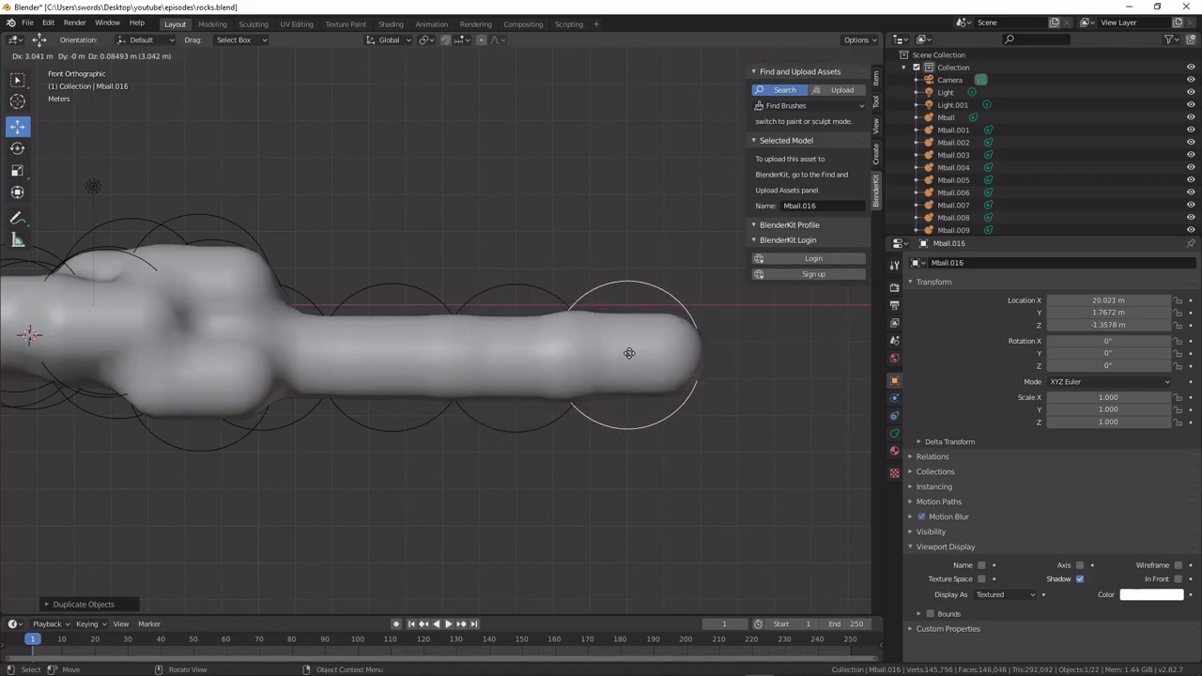
click(633, 355)
key(shift+d)
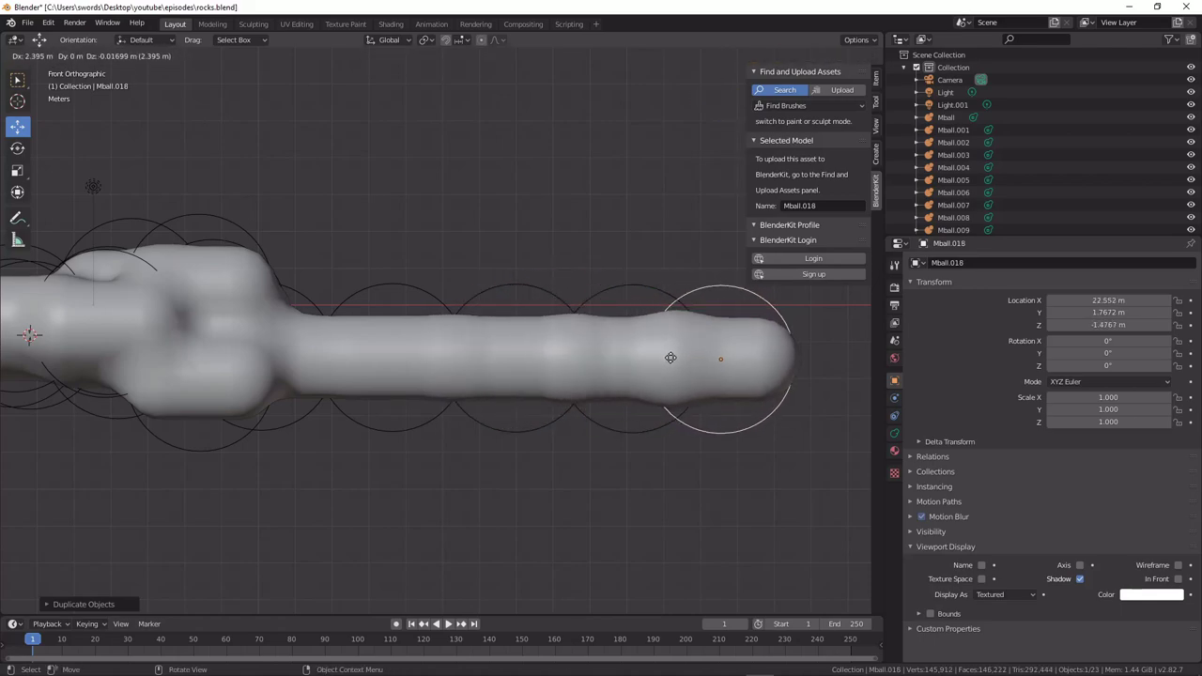
click(693, 361)
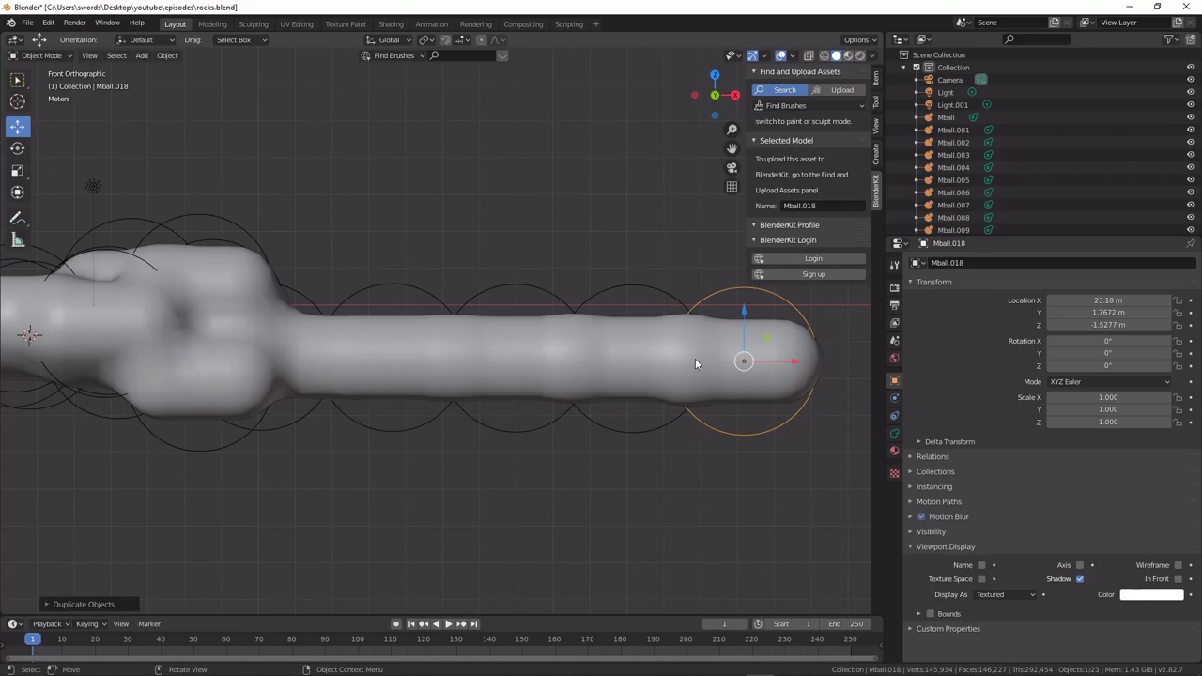
Duplicate the arm's end capsule, rotate the copy about 89° and raise it along Z into an upright turret.
key(shift+d)
click(692, 357)
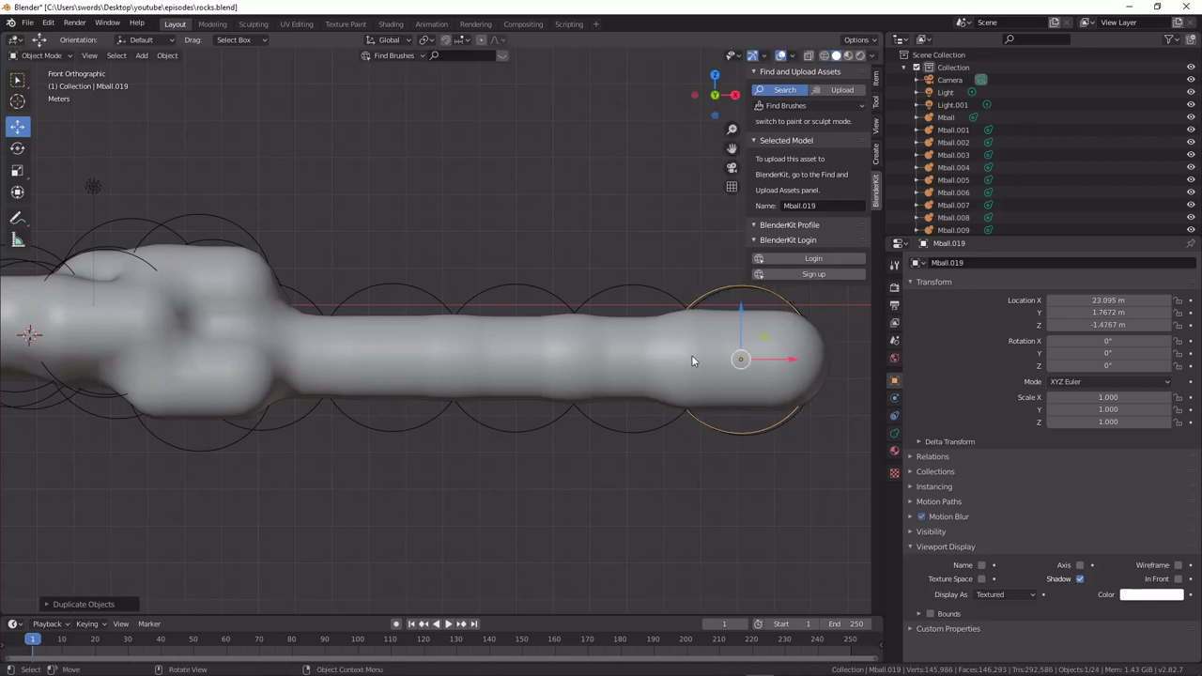
key(t)
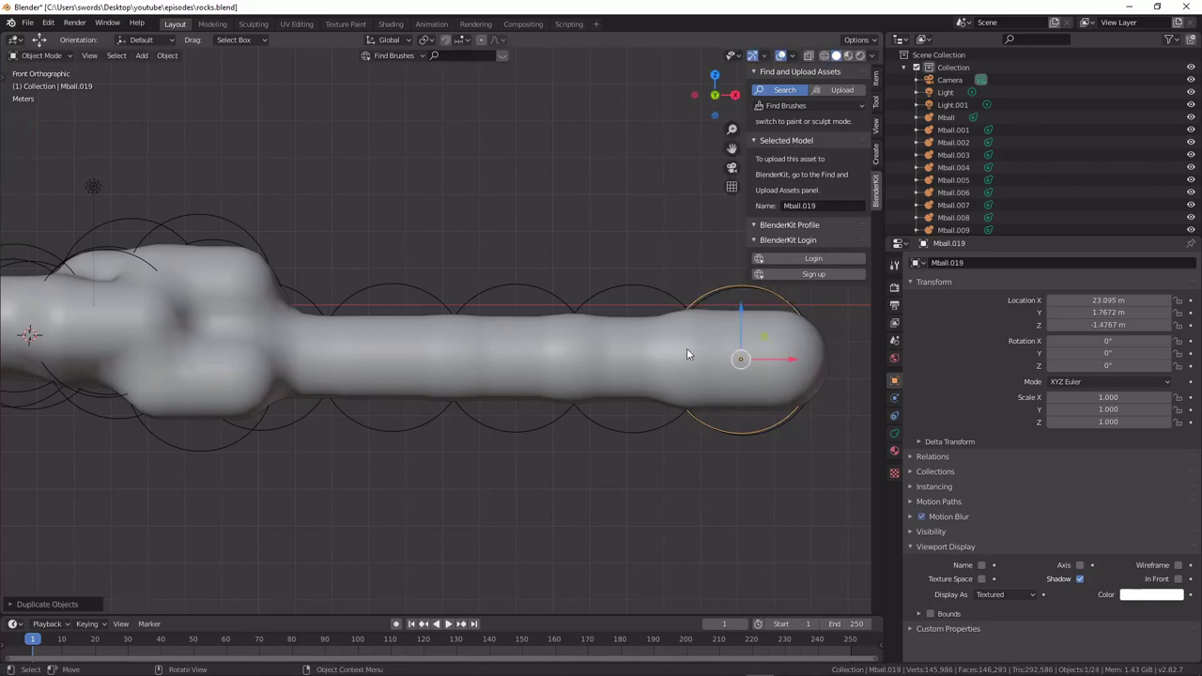
key(r)
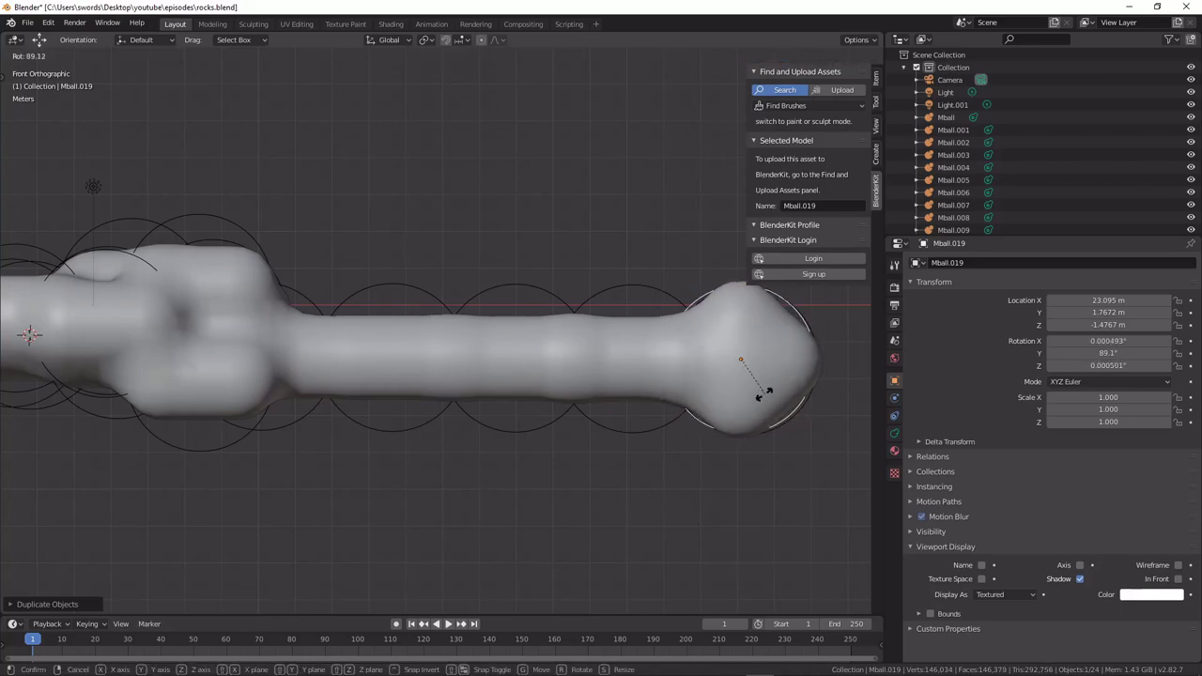
click(764, 392)
key(g)
key(z)
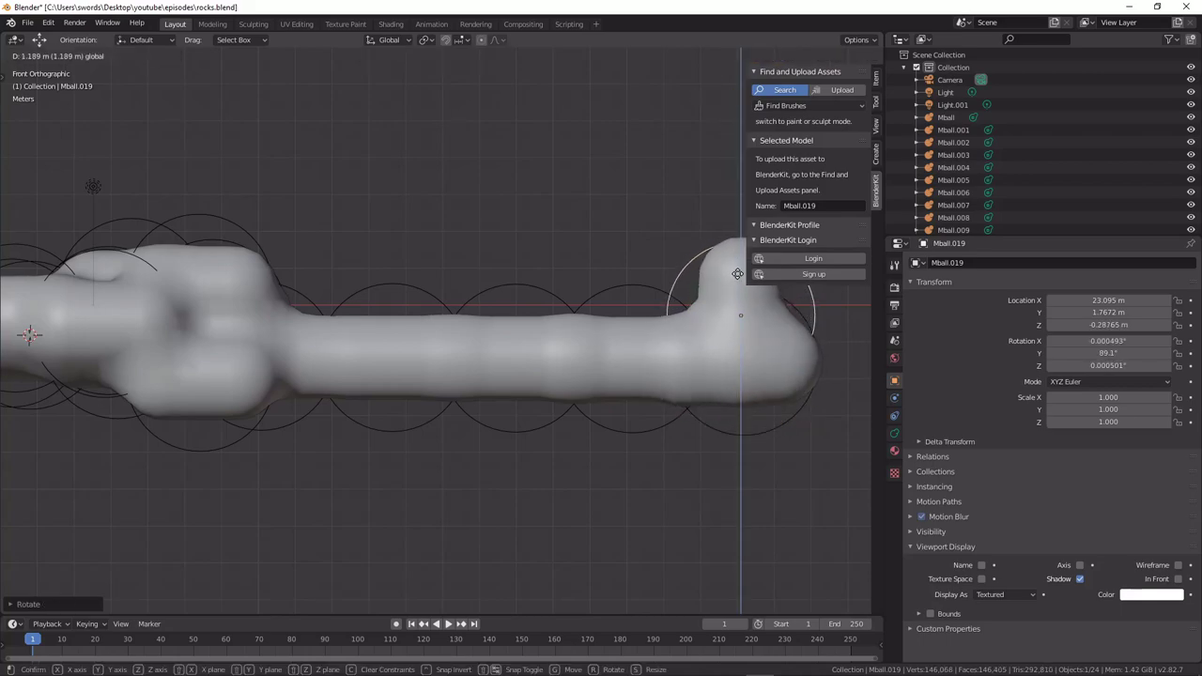
click(753, 306)
Duplicate the upright turret three times along the arm toward the rock mass, spacing the copies about 2.7 m apart.
key(shift+d)
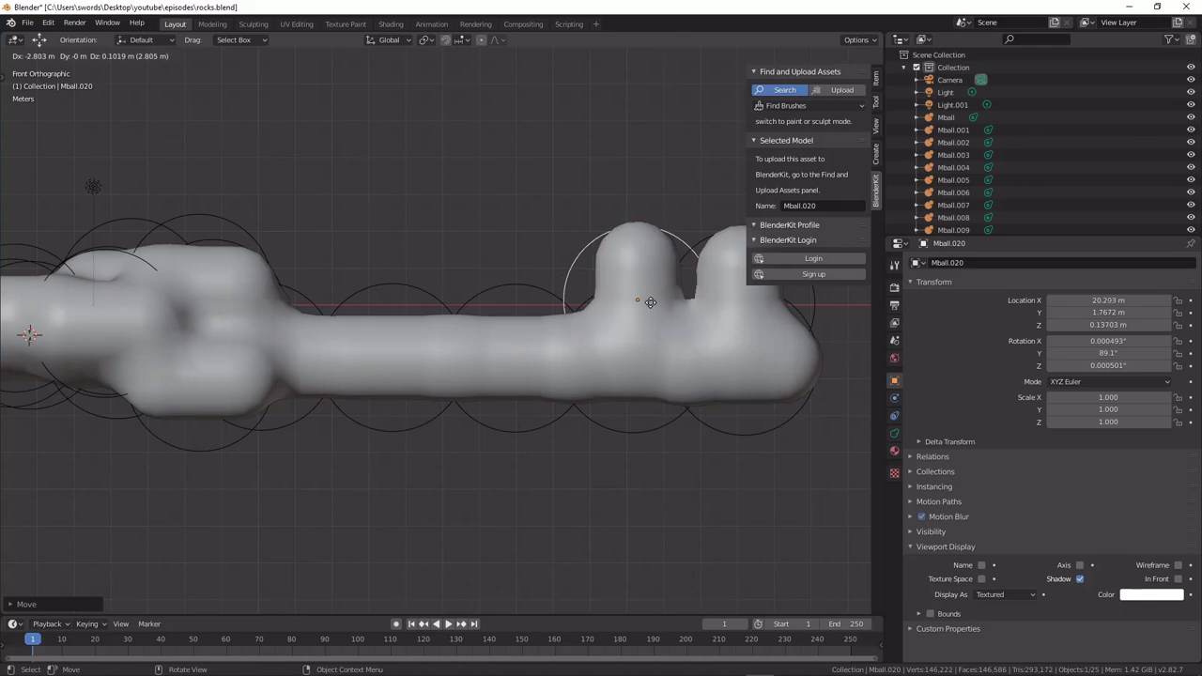
click(647, 301)
key(shift+d)
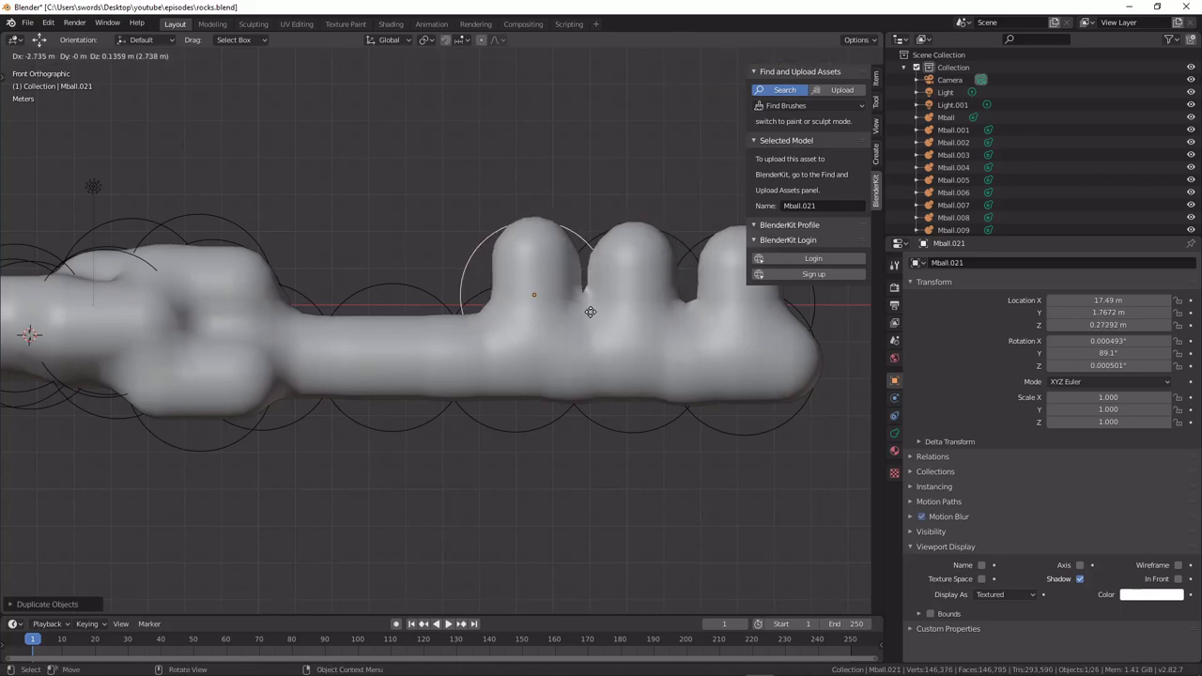
click(592, 317)
key(shift+d)
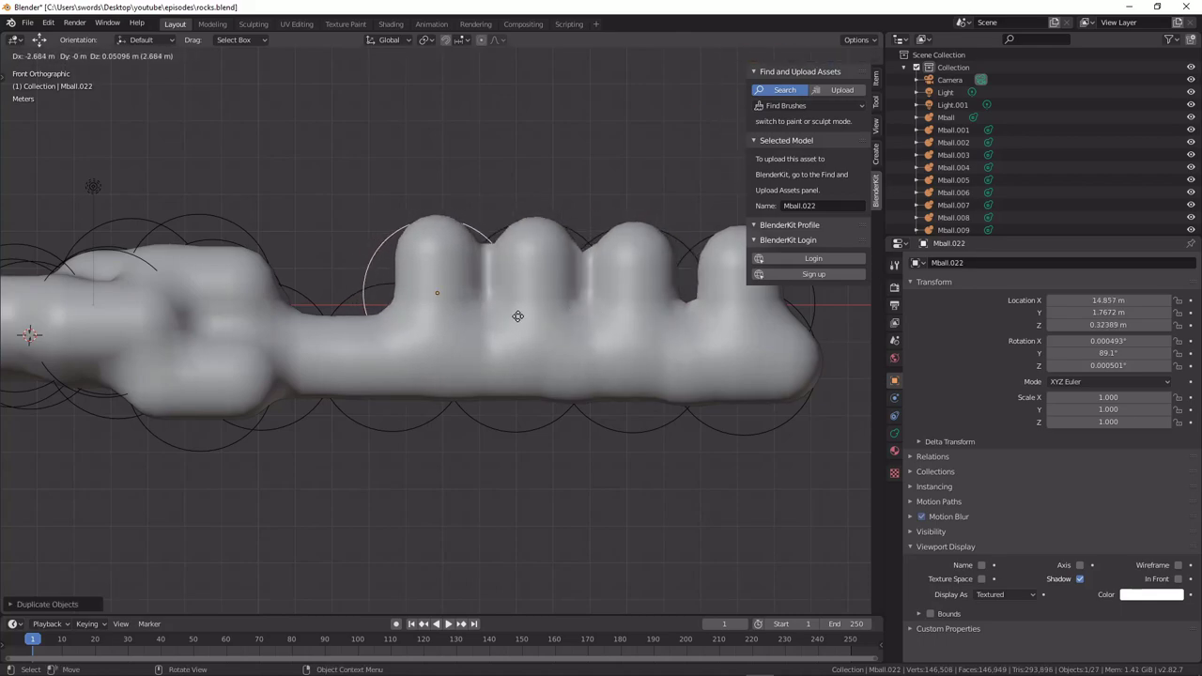
click(506, 316)
Scale the second turret from the arm's far end to about 1.035 and shift it along X to about 20.1 m.
middle_drag(578, 301, 645, 273)
click(645, 281)
scroll(646, 283, down, 2)
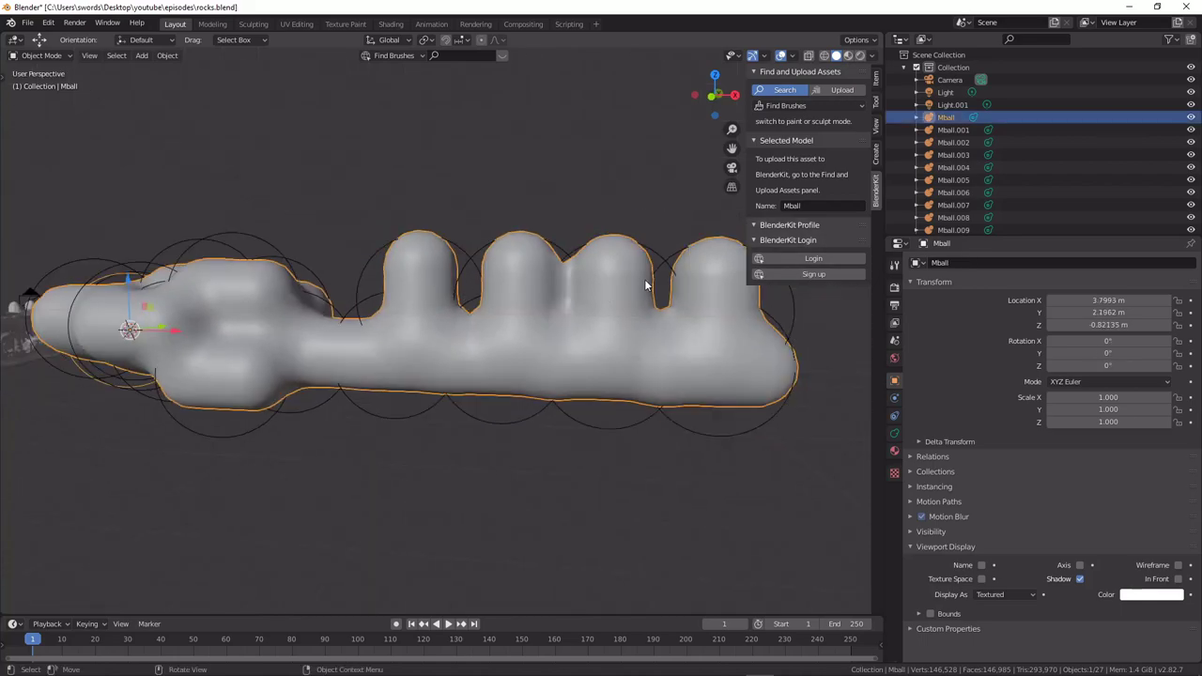
click(624, 272)
key(s)
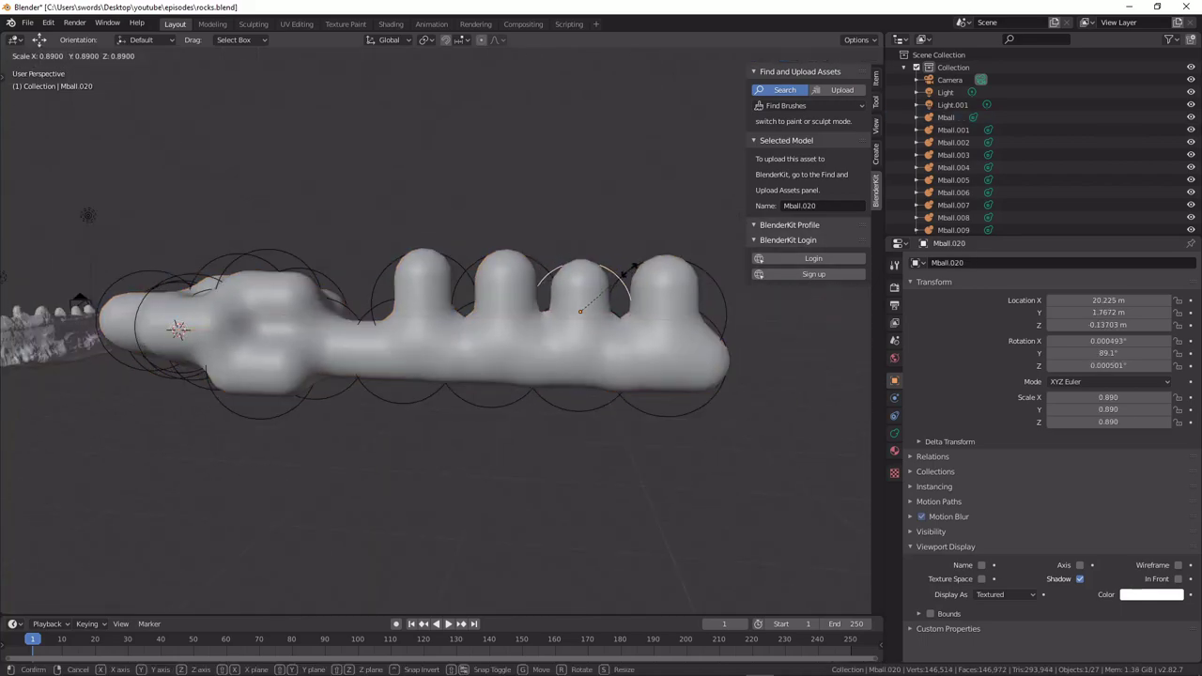
click(635, 285)
key(g)
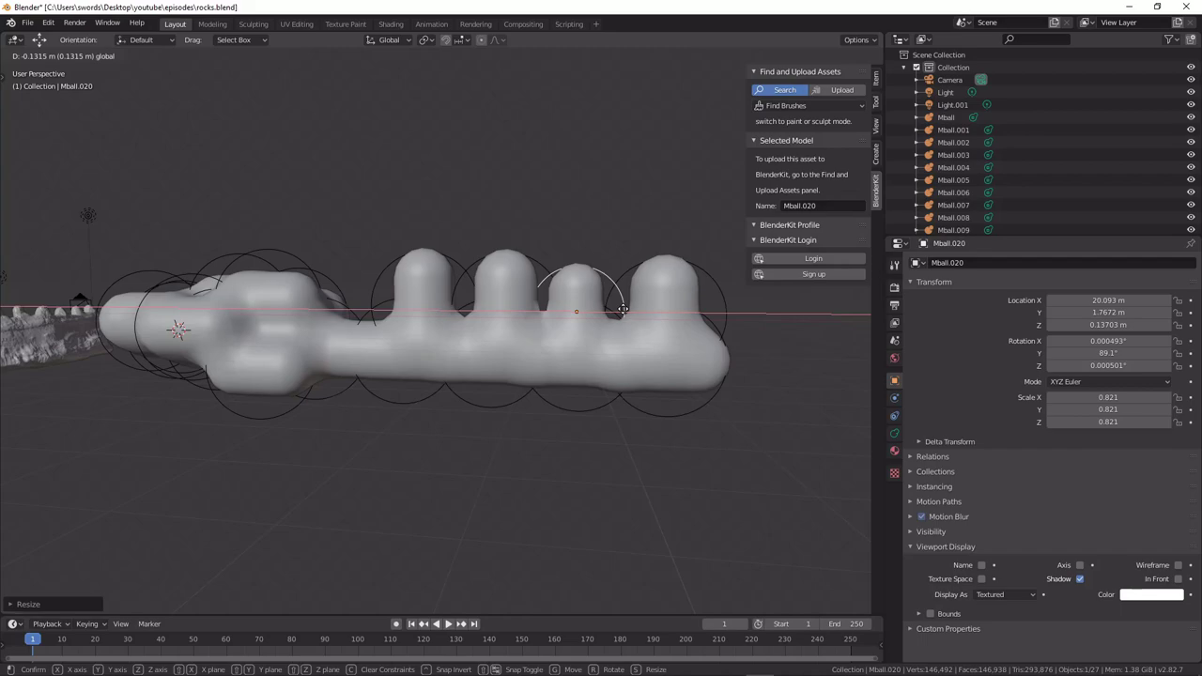
click(634, 311)
key(s)
click(617, 302)
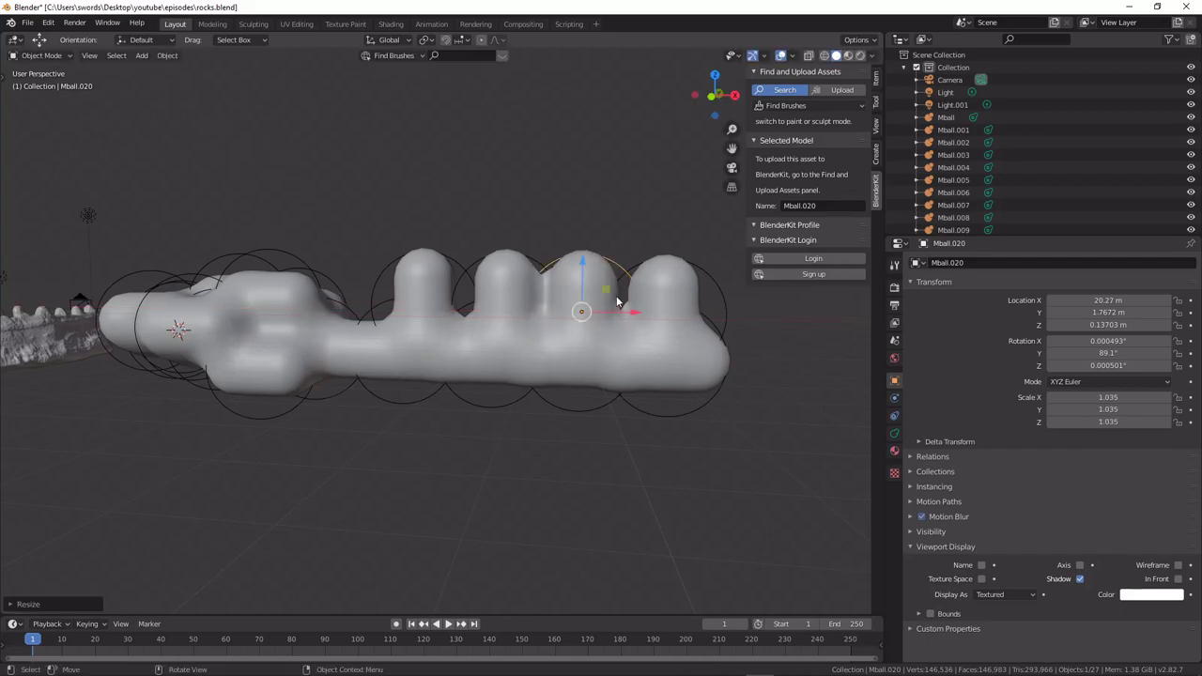
key(g)
click(609, 316)
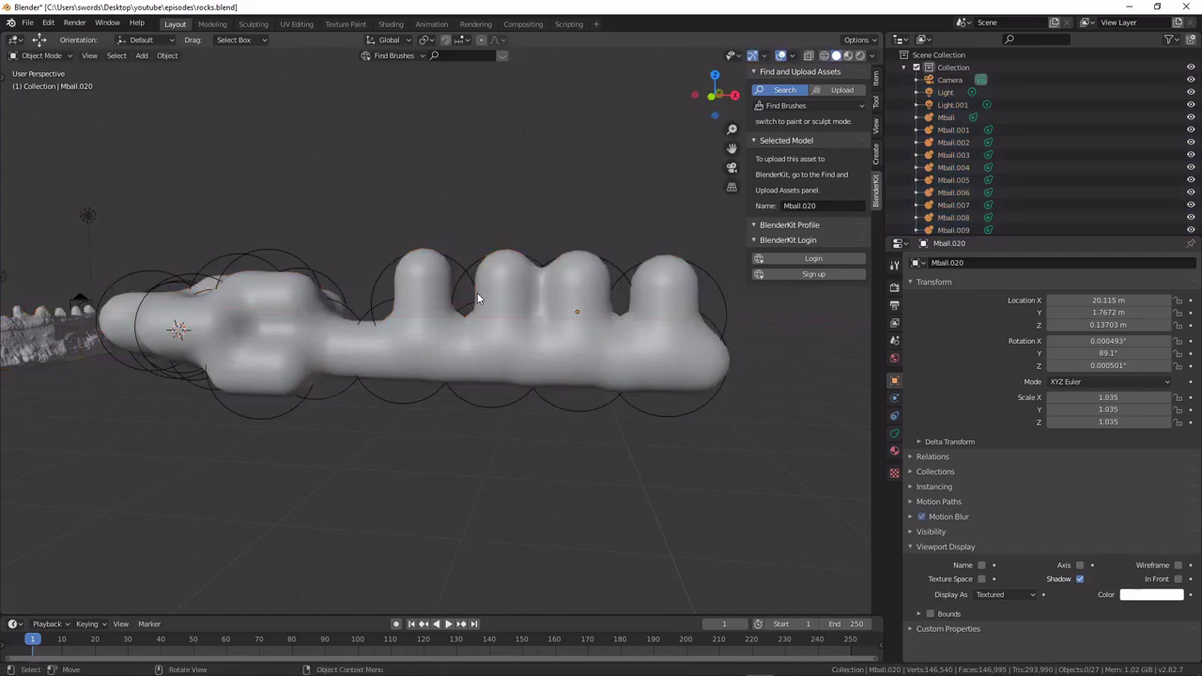
Add another metaball at the 3D cursor and raise it along Z onto the top of the rock mass.
middle_drag(601, 315, 519, 325)
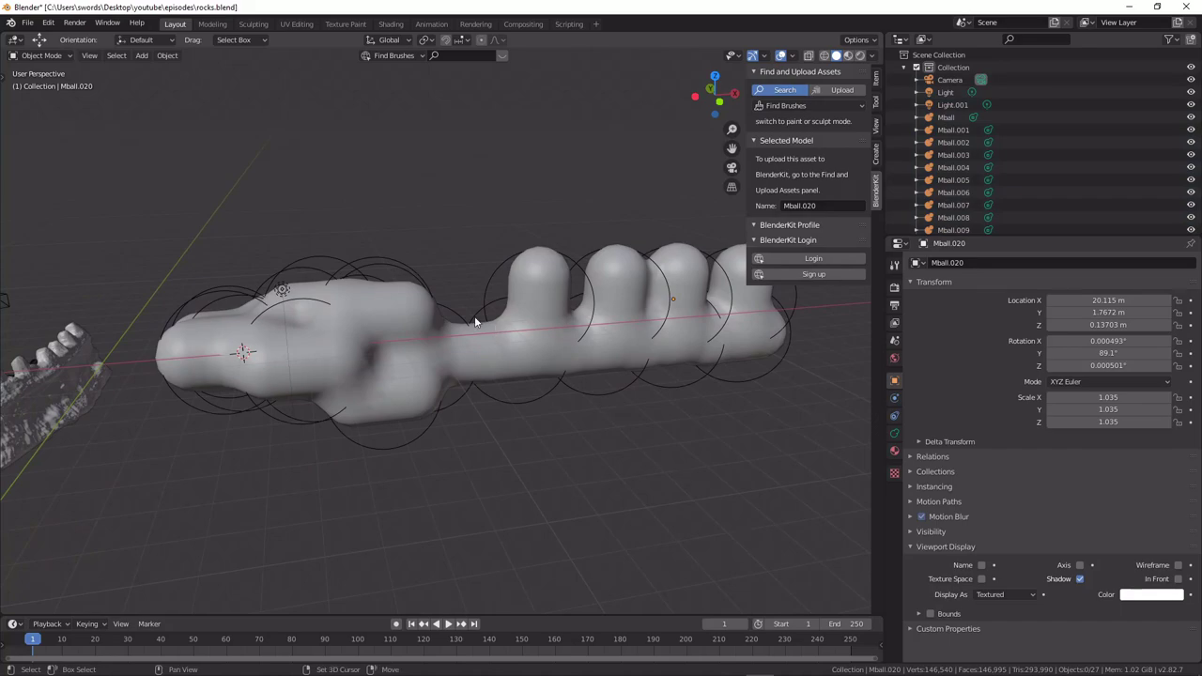
key(shift+a)
mouse_move(477, 319)
click(533, 319)
scroll(472, 331, down, 2)
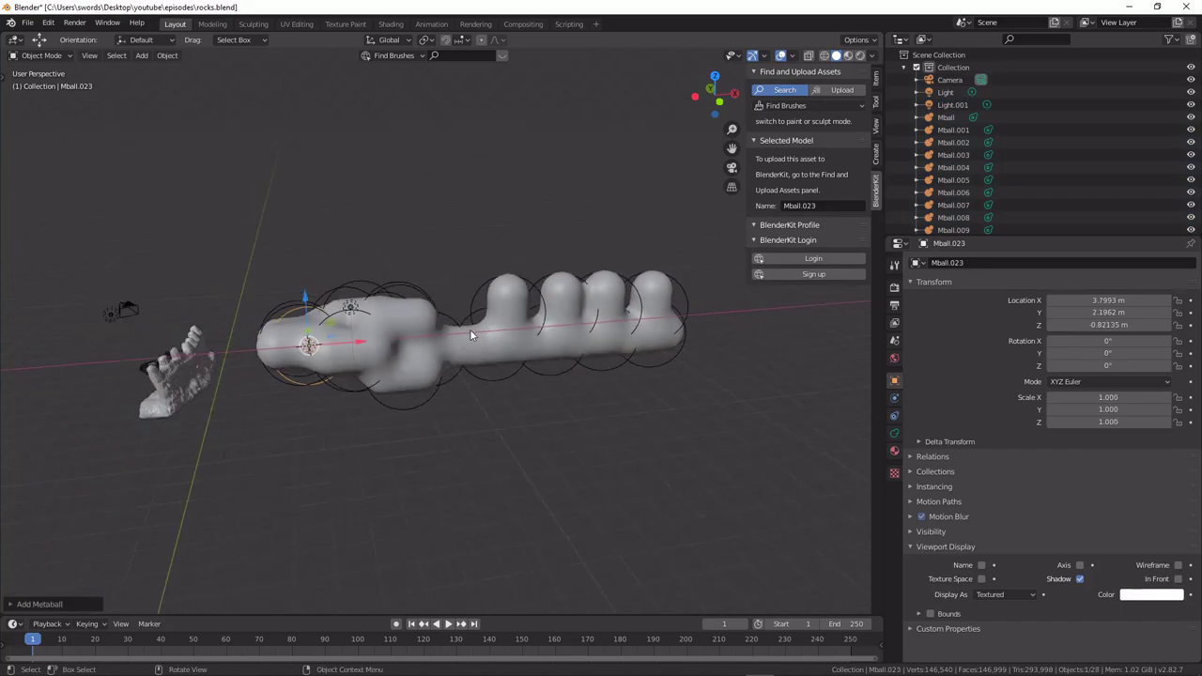
key(g)
key(z)
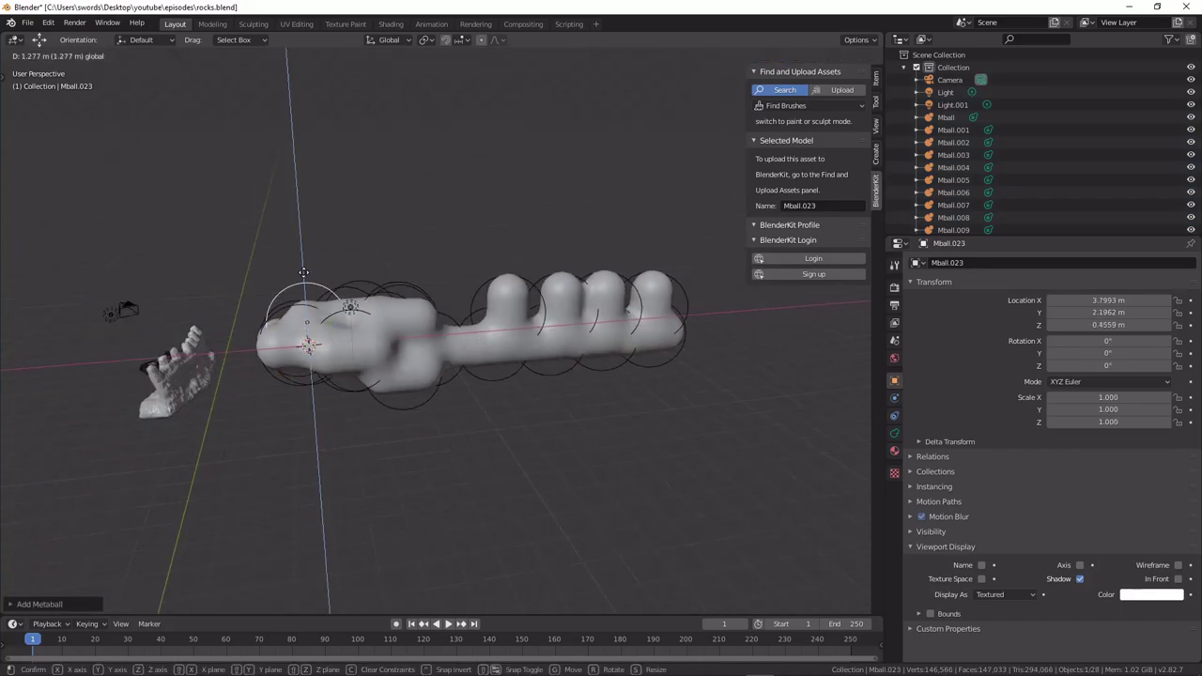
click(305, 280)
Duplicate the new metaball twice into the lower part of the rock mass, scaling the lowest copy to about 0.85.
key(shift+d)
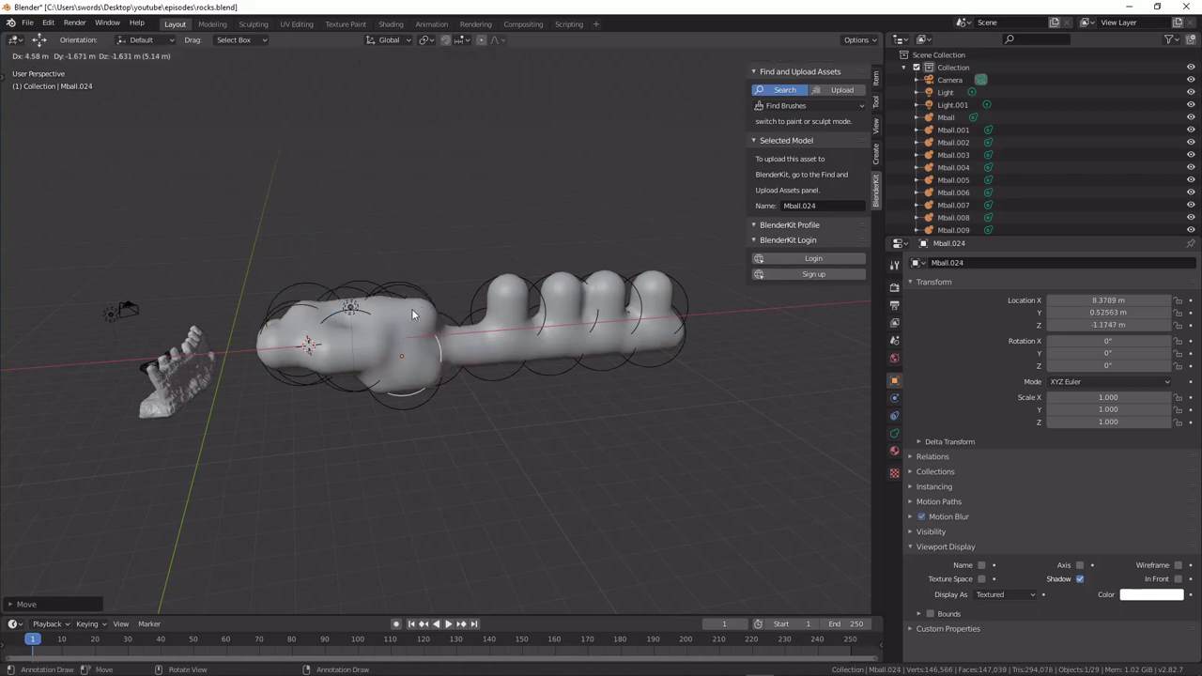
click(413, 313)
key(shift+d)
click(371, 345)
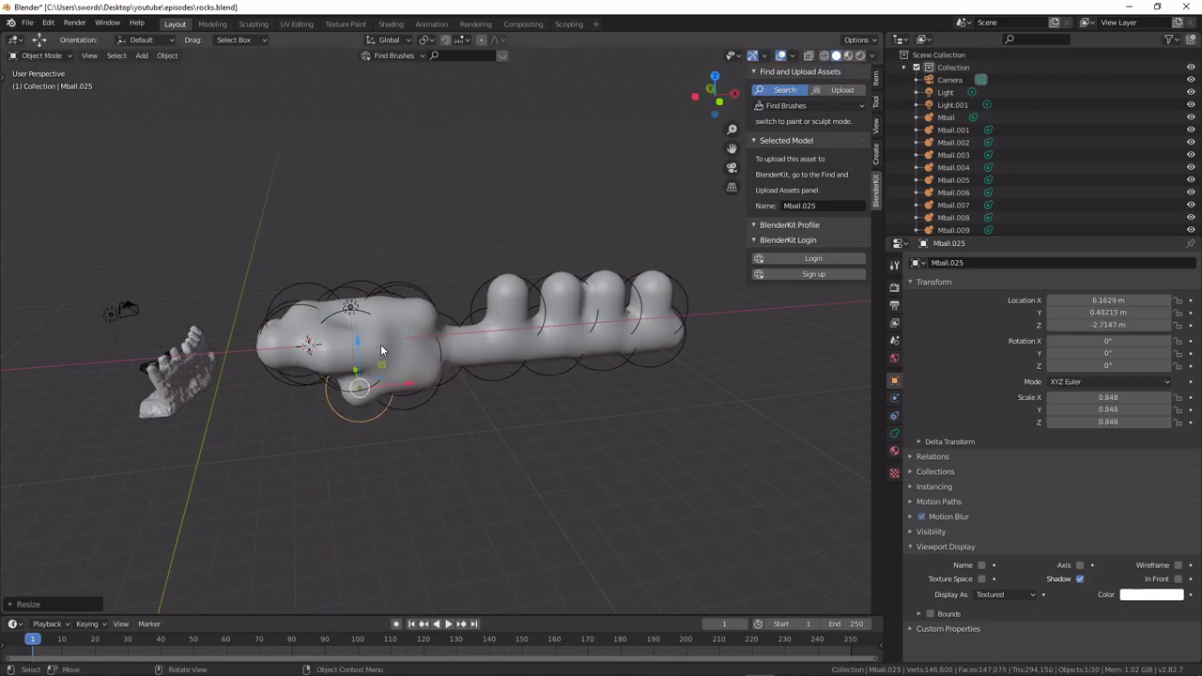
Vary the sizes of four metaballs in the rock mass, scaling Mball to about 0.96 and Mball.003 to about 1.02.
click(330, 349)
key(s)
click(367, 345)
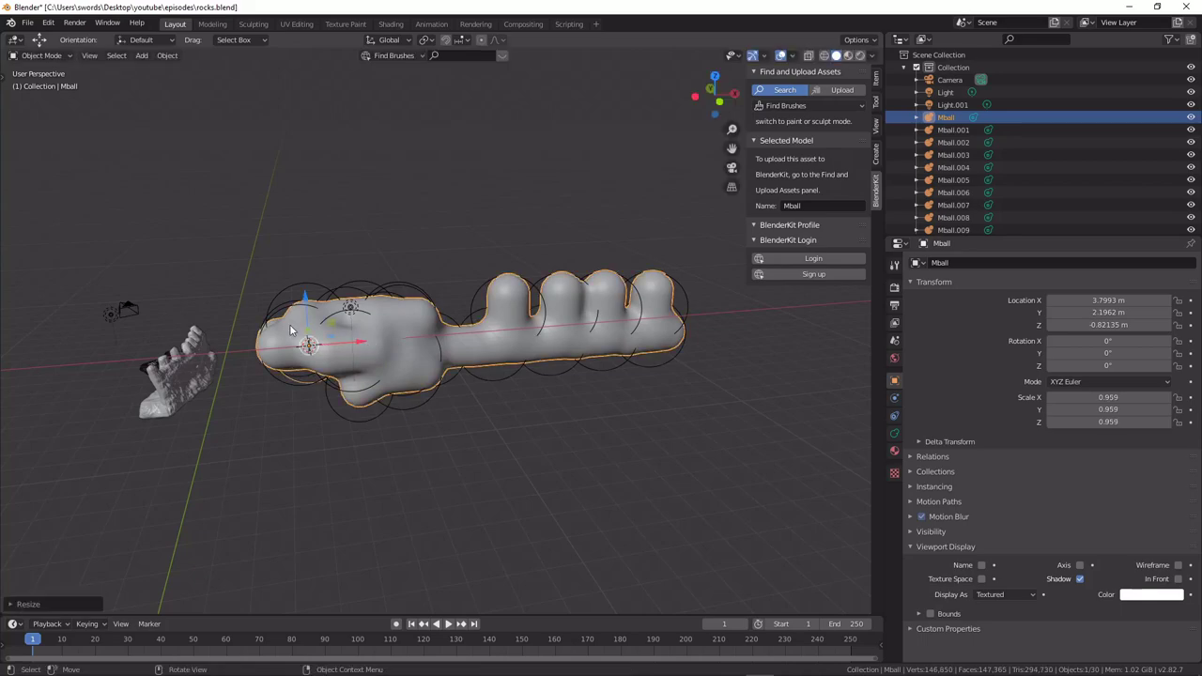
click(371, 313)
key(s)
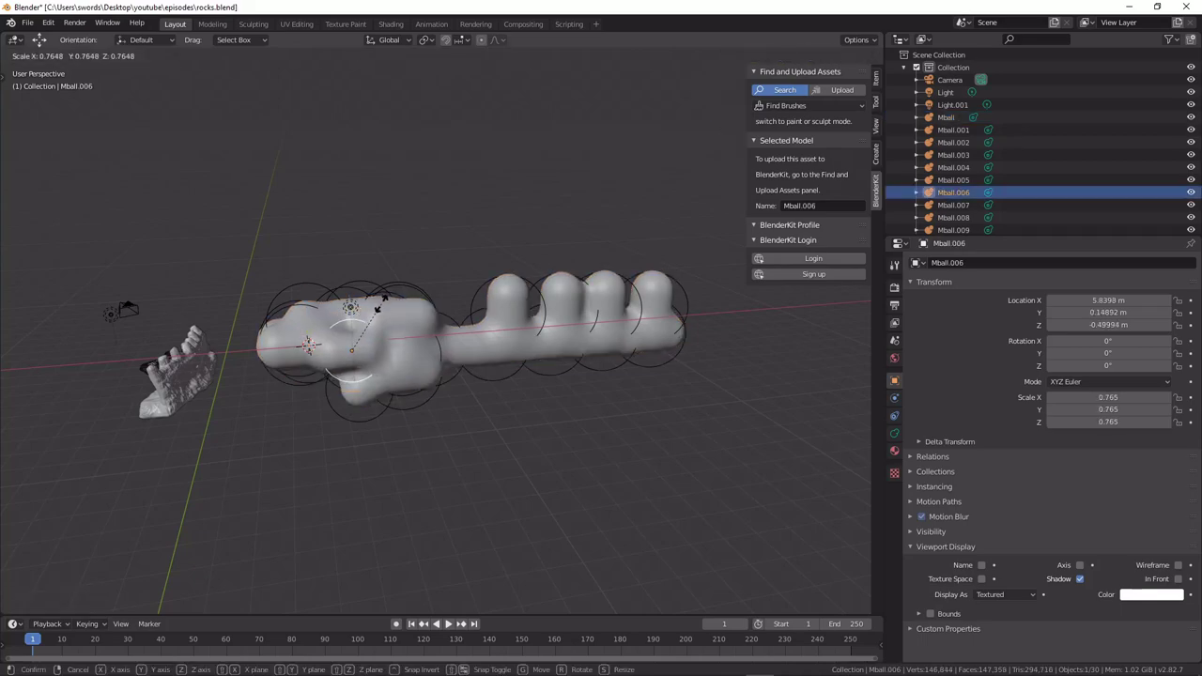
click(383, 308)
click(406, 291)
key(s)
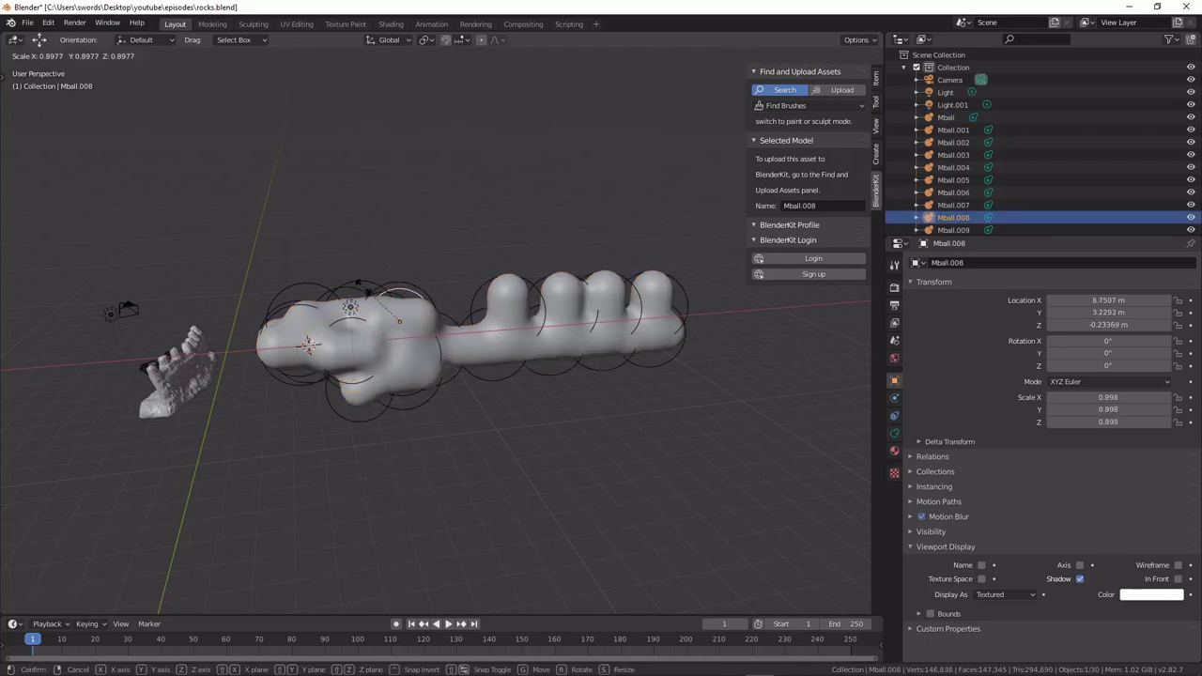
click(372, 275)
click(357, 293)
key(s)
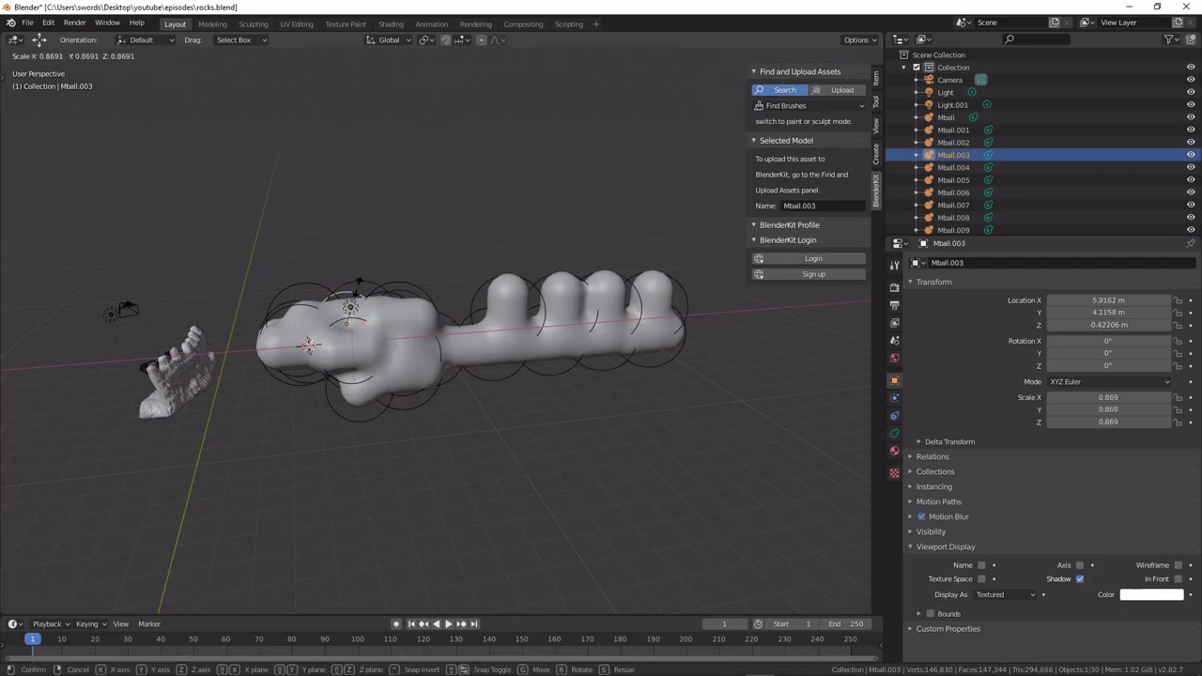
click(367, 288)
Examine the merged rock mass and turreted wall from several angles.
middle_drag(405, 299, 479, 273)
click(386, 297)
scroll(333, 298, up, 2)
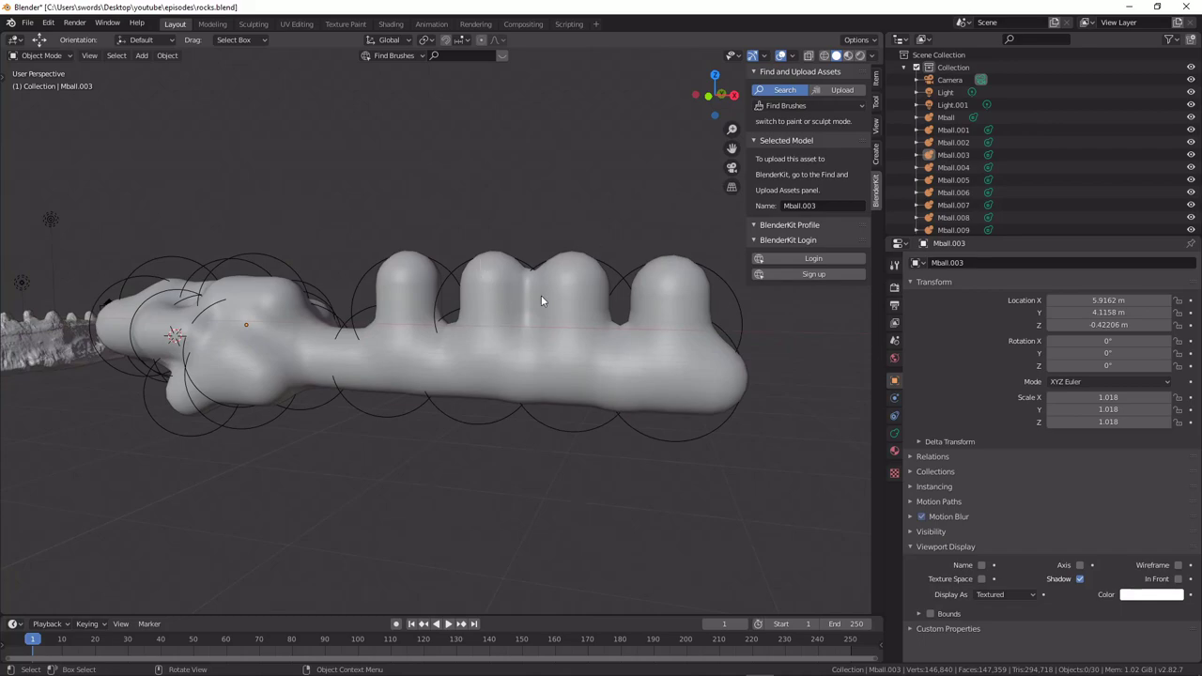
middle_drag(541, 301, 556, 335)
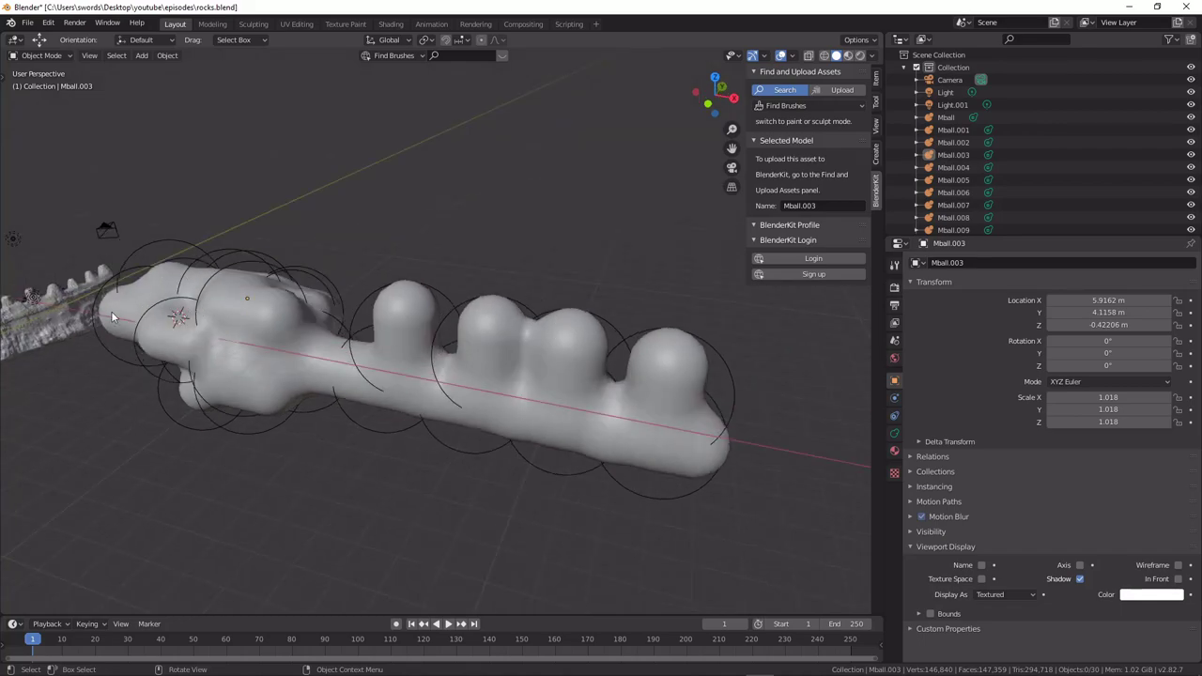
middle_drag(526, 285, 576, 277)
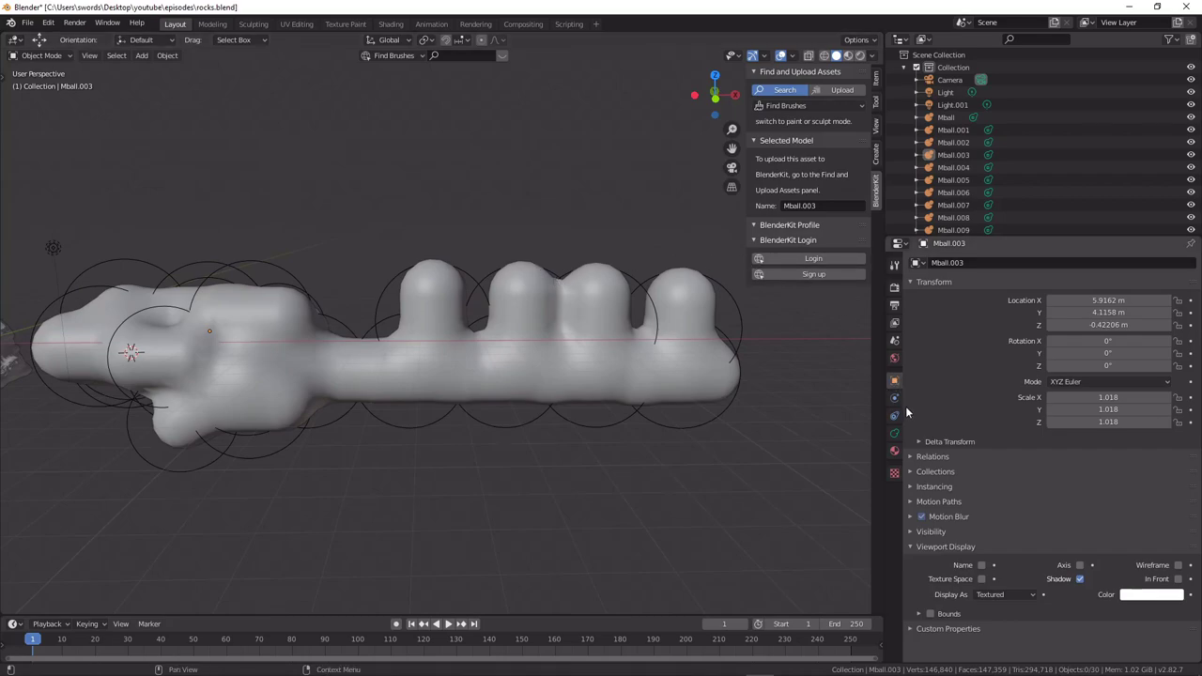
middle_drag(780, 369, 753, 371)
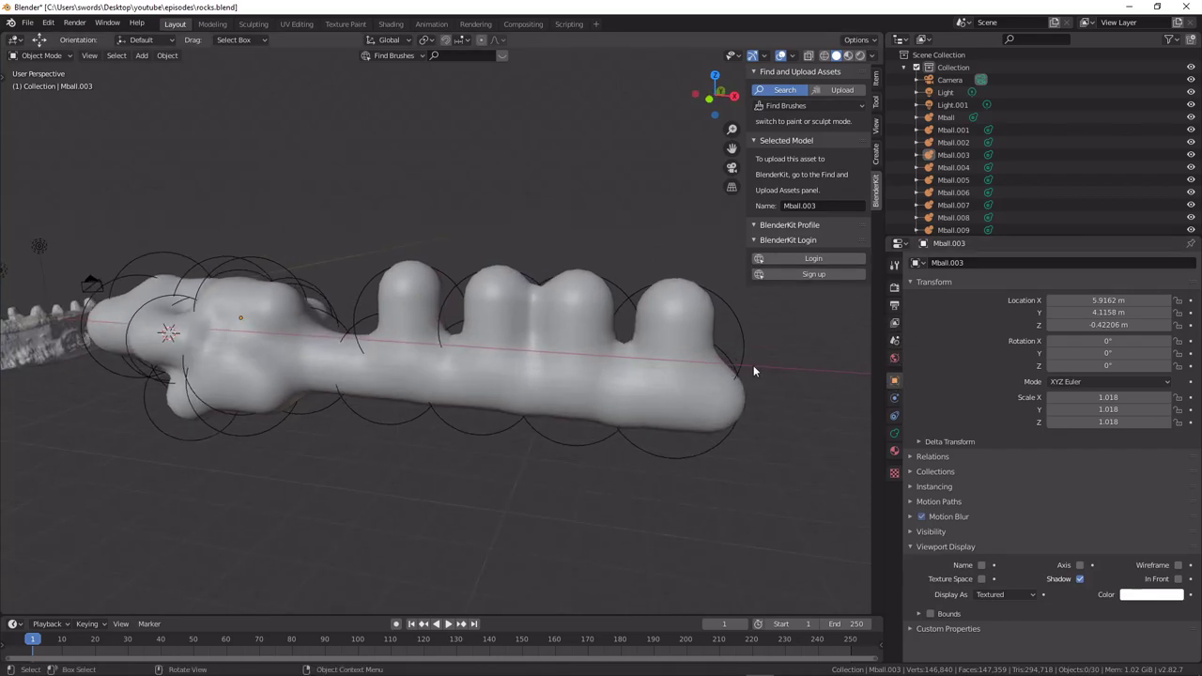
Select the base metaball and convert the whole formation to a mesh with Mesh from Curve/Meta/Surf/Text.
click(514, 305)
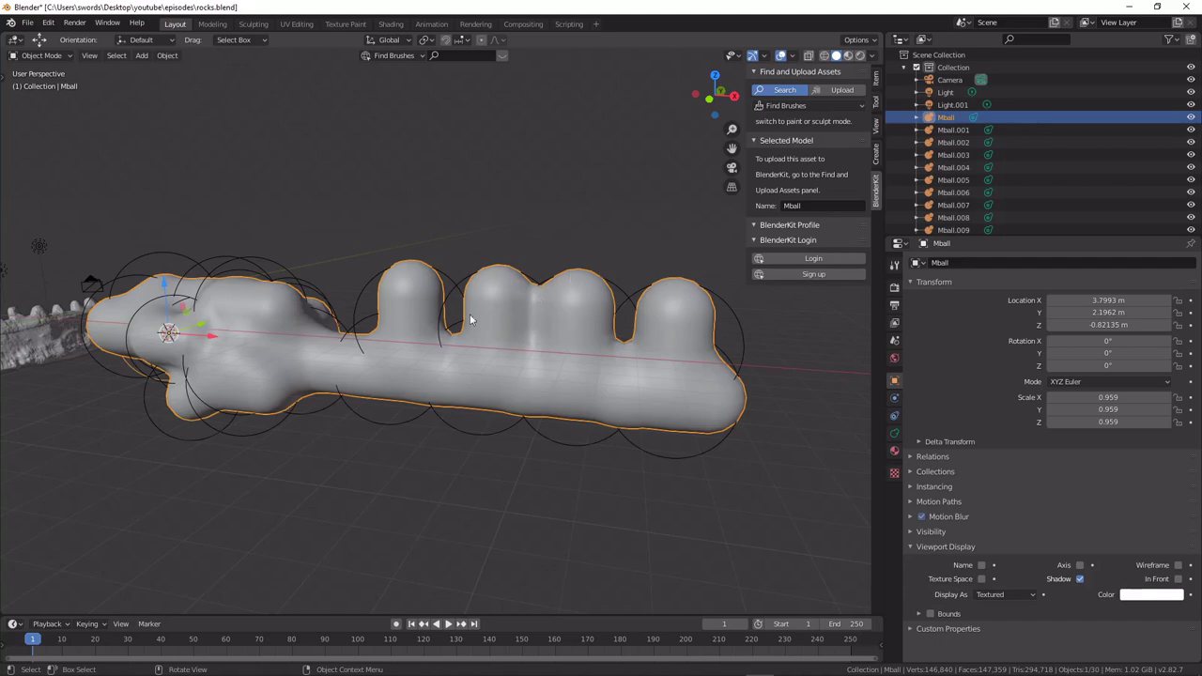
scroll(529, 337, down, 2)
middle_drag(443, 332, 458, 348)
scroll(457, 348, up, 4)
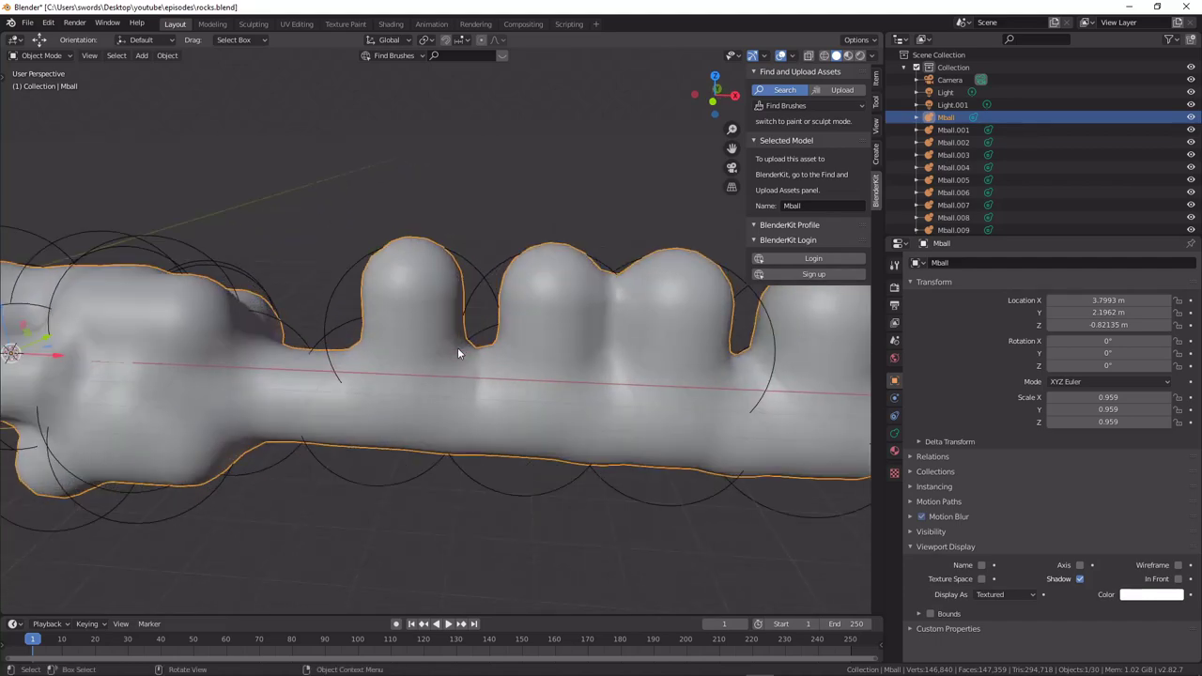
scroll(458, 347, down, 2)
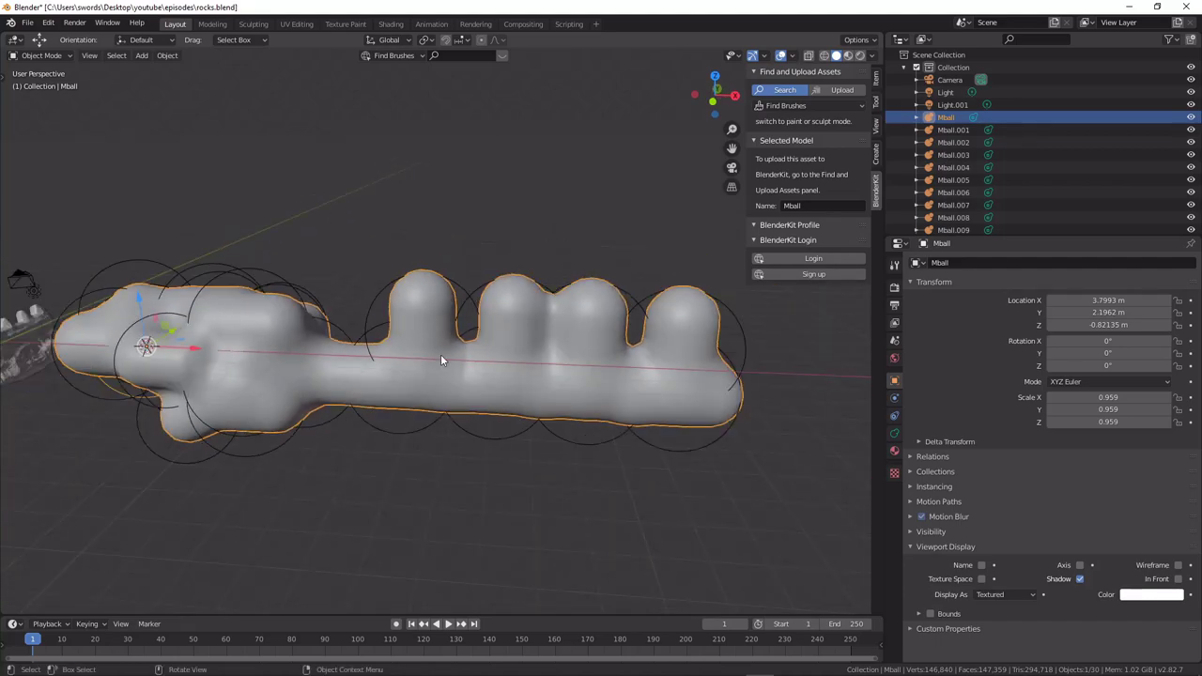
middle_drag(481, 326, 489, 331)
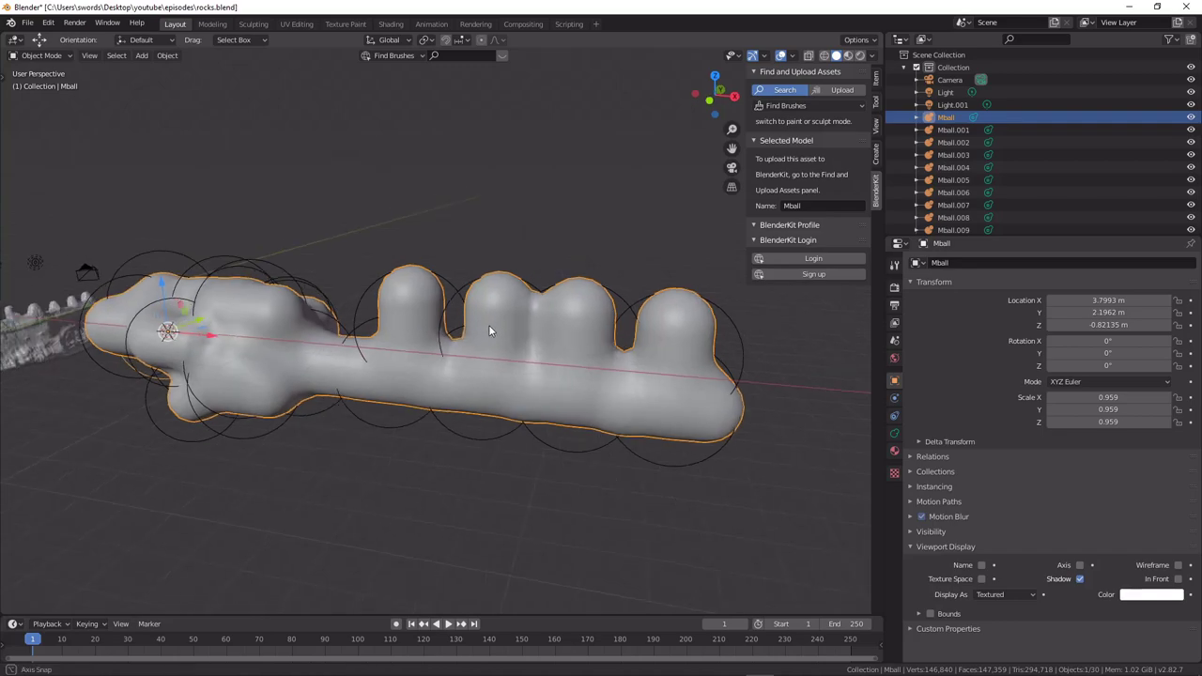
key(F3)
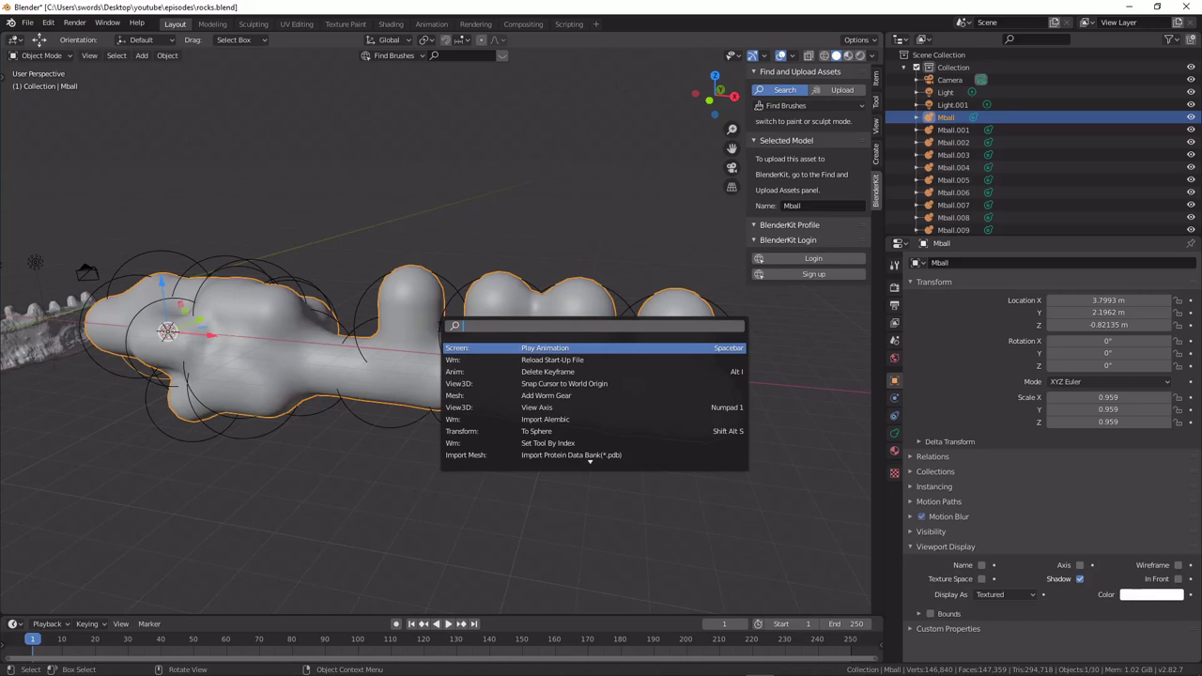
text(co)
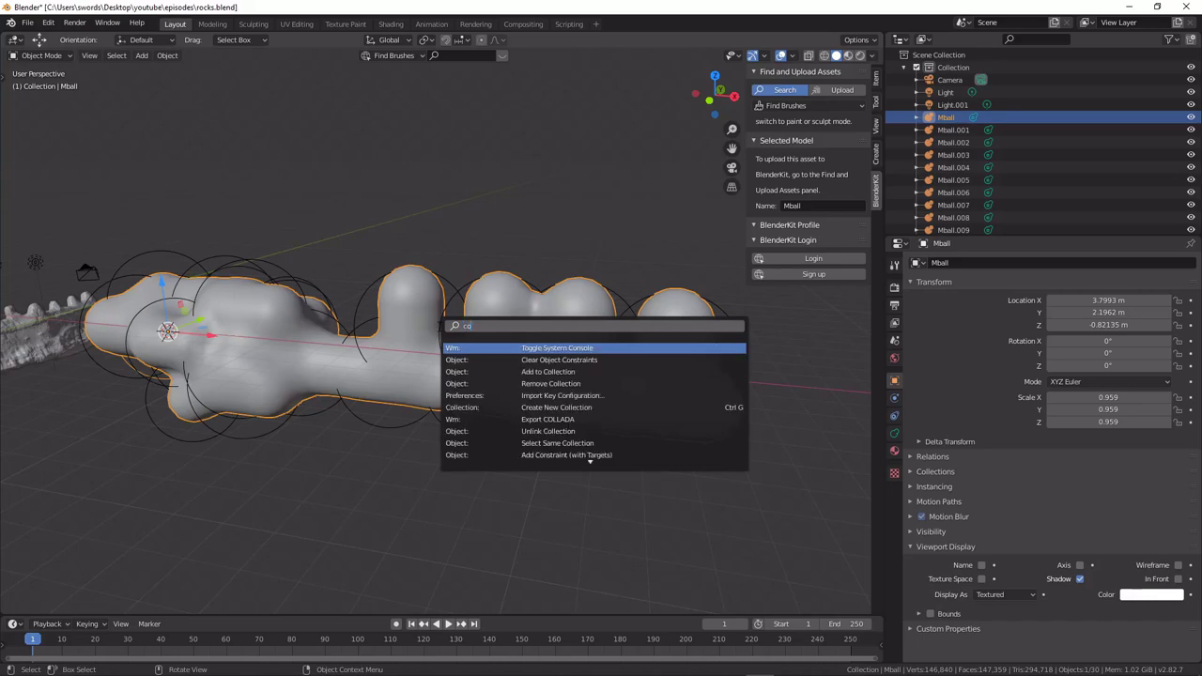
text(b)
key(BackSpace)
text(n)
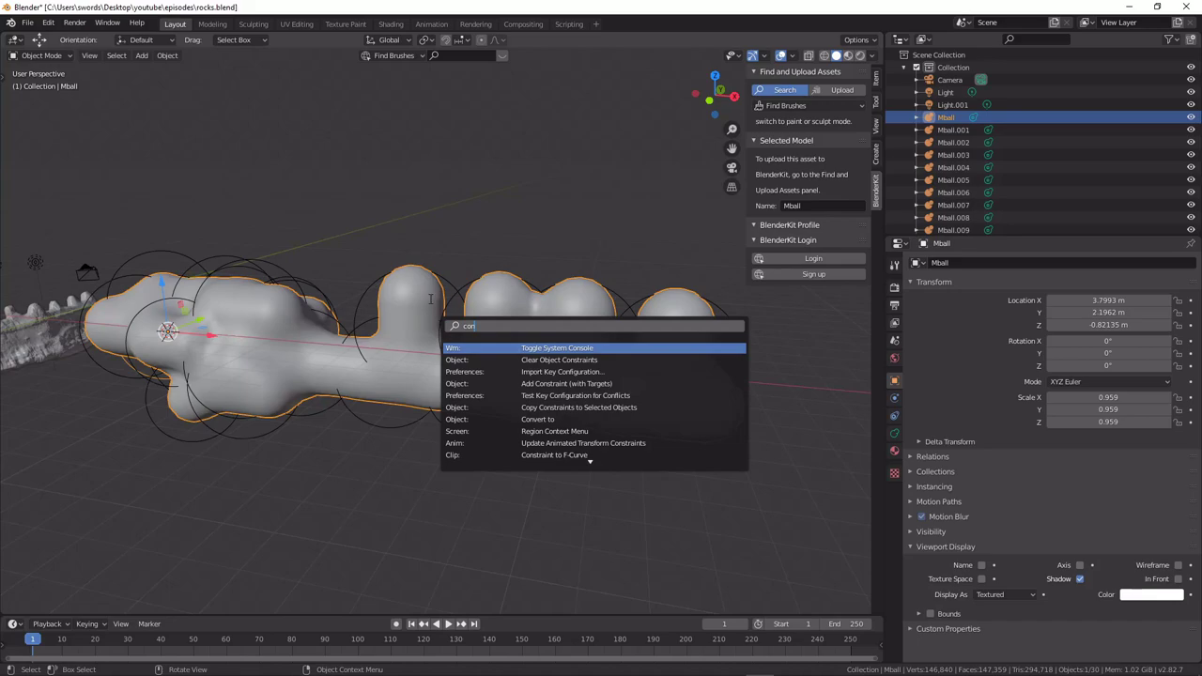
click(543, 420)
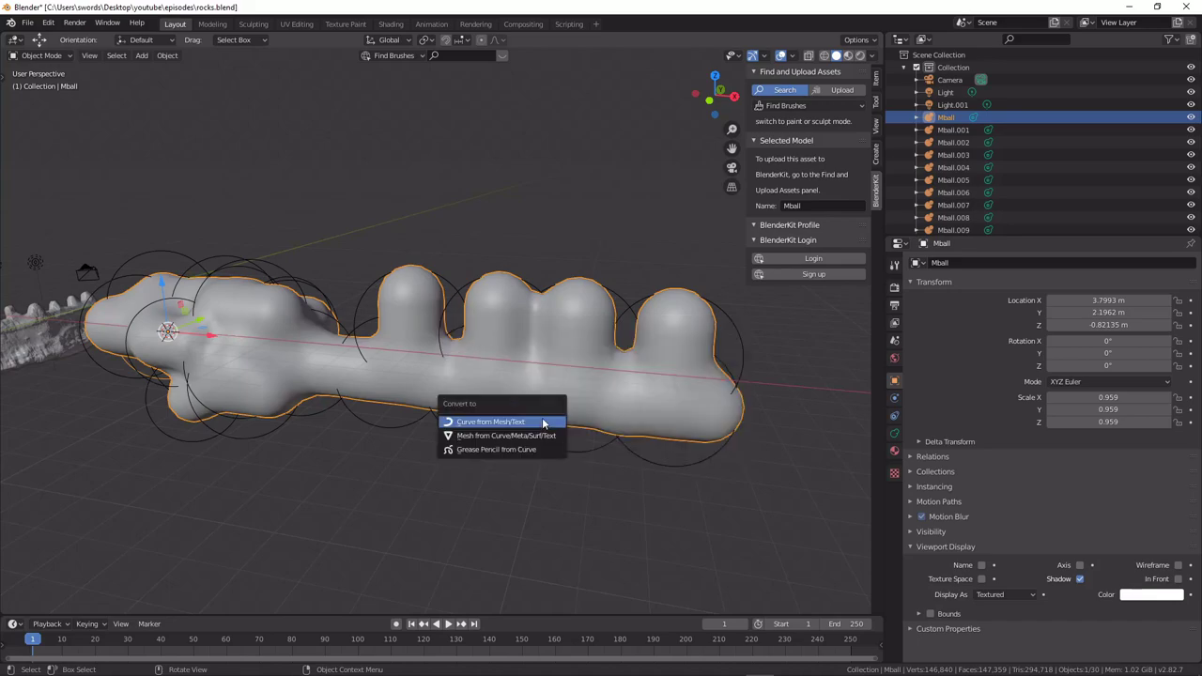
click(531, 438)
Move the converted mesh along Y and check its face topology in Edit Mode.
middle_drag(540, 420, 500, 431)
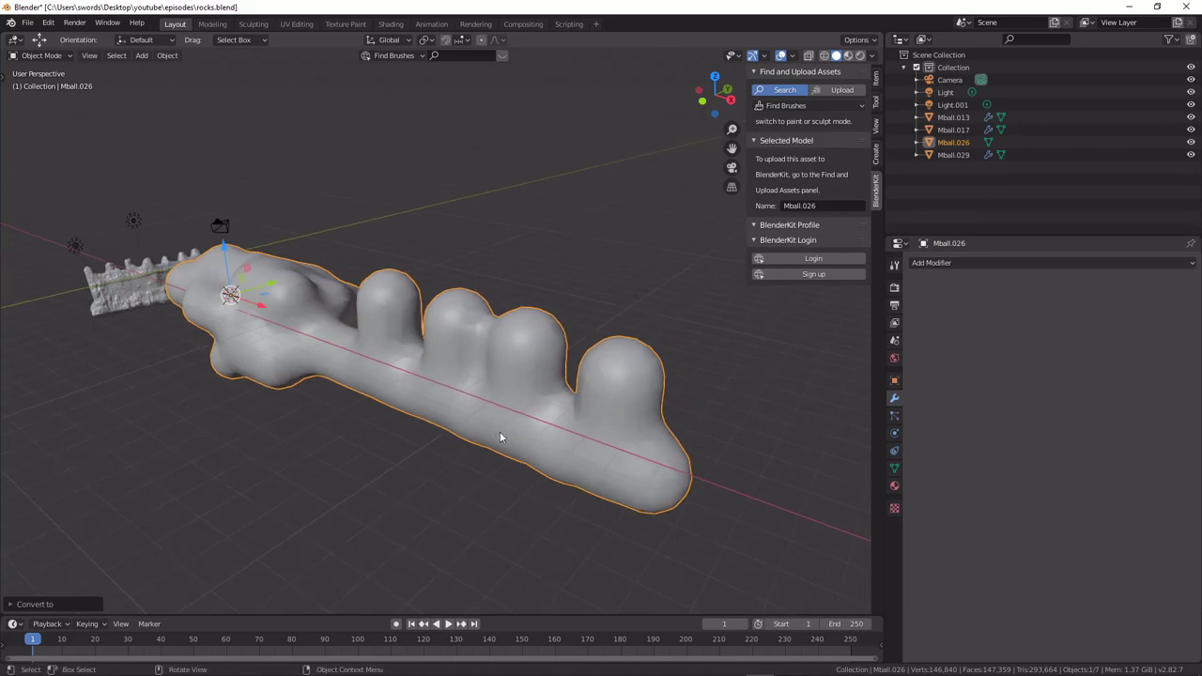
drag(271, 291, 349, 272)
key(Tab)
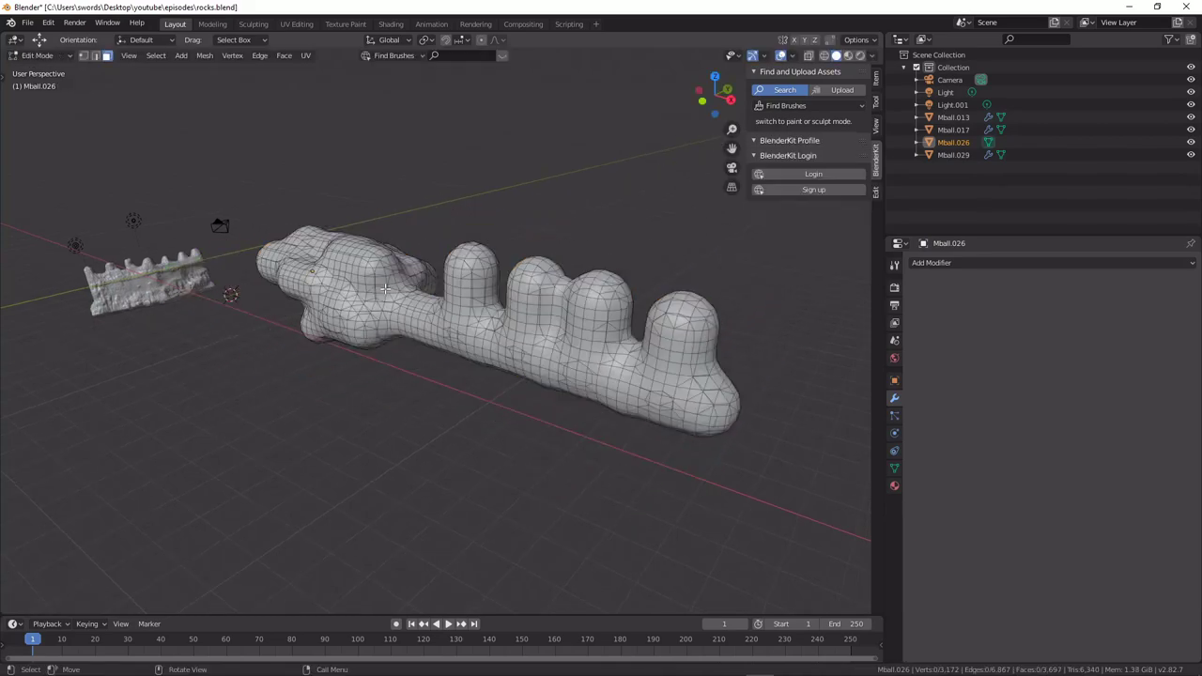
middle_drag(348, 272, 410, 329)
key(Tab)
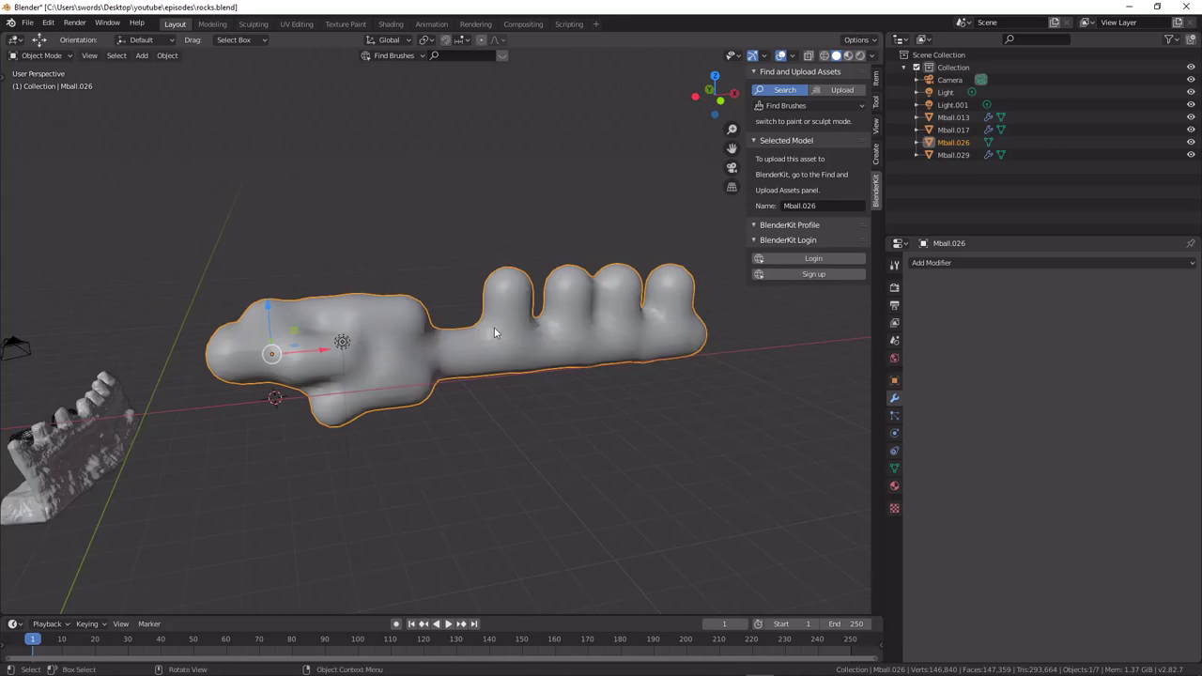
Add a ball metaball and move it along X to about 11.7 m, in front of the converted mesh.
middle_drag(494, 327, 478, 330)
key(shift+a)
mouse_move(464, 333)
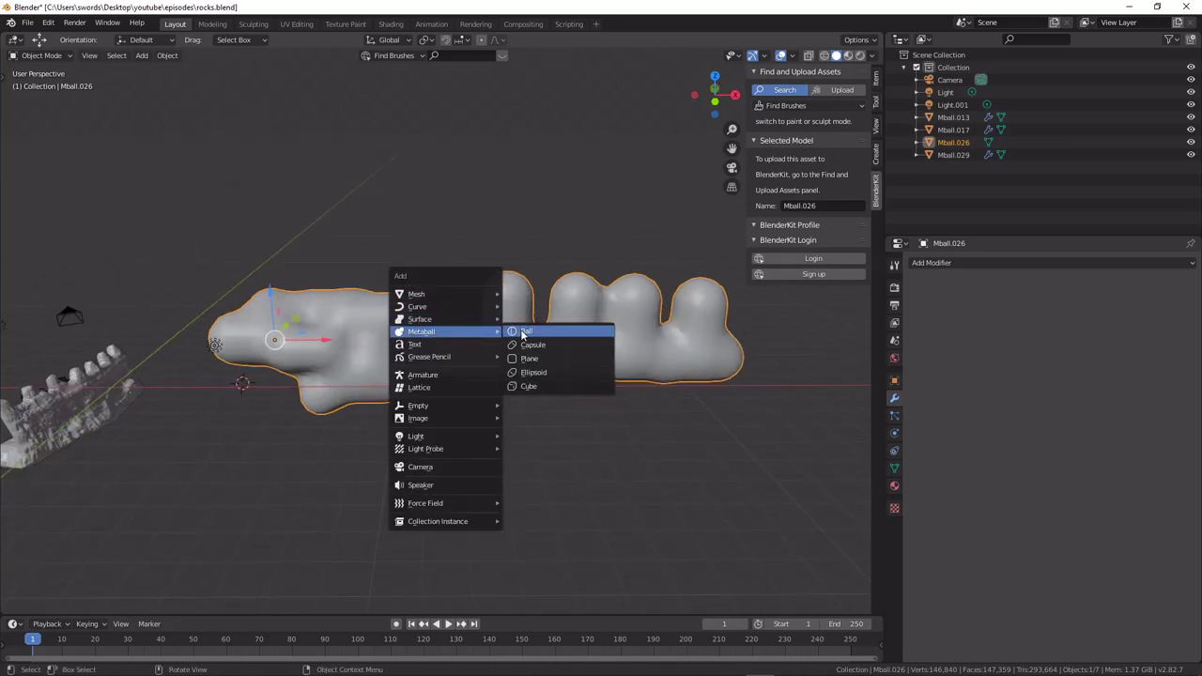
click(519, 332)
key(g)
click(471, 399)
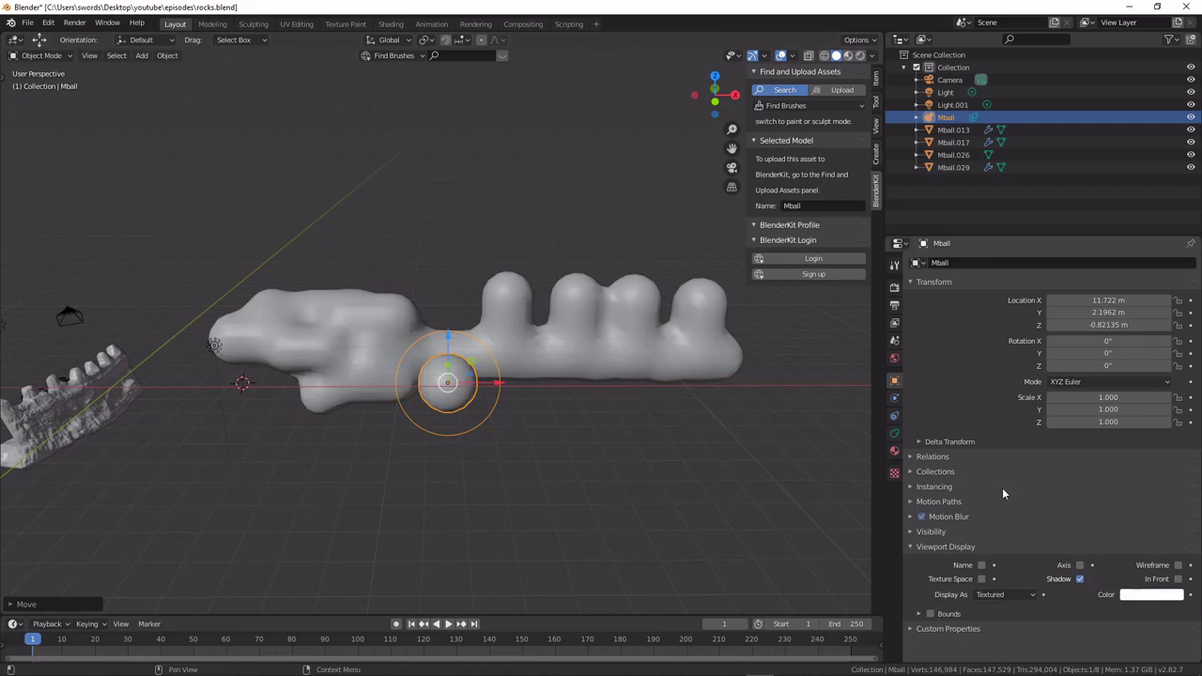
Set the ball metaball's viewport resolution to 0.05 m.
click(895, 432)
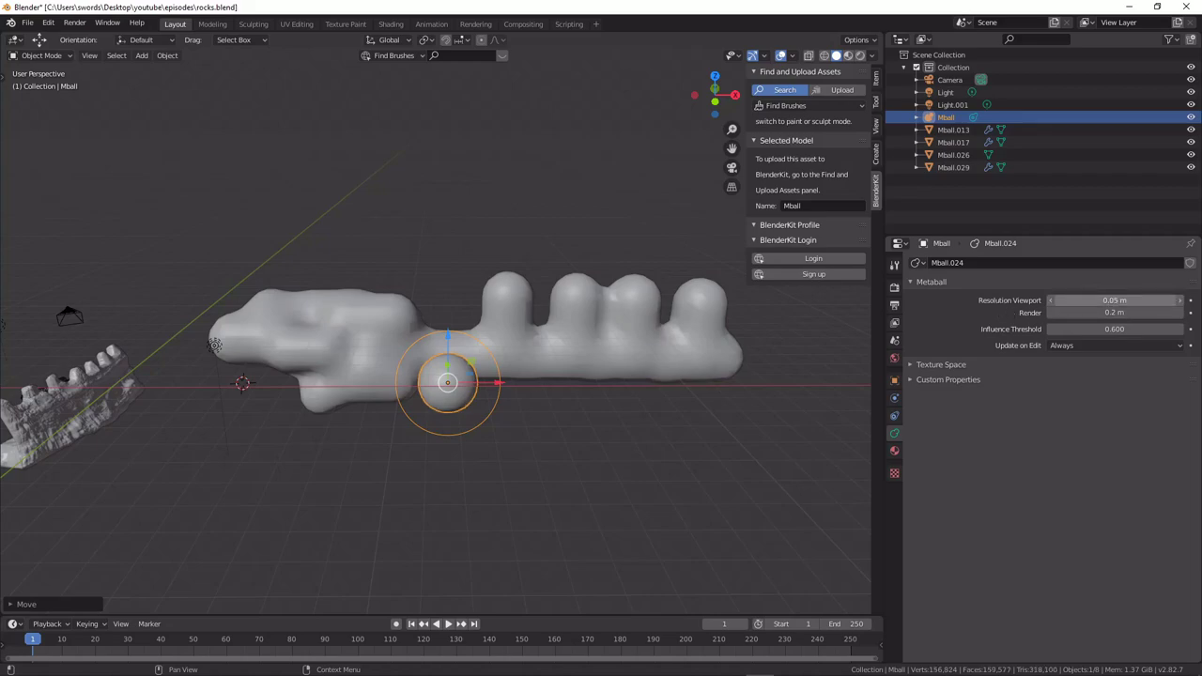
drag(1144, 300, 1080, 299)
middle_drag(688, 327, 634, 335)
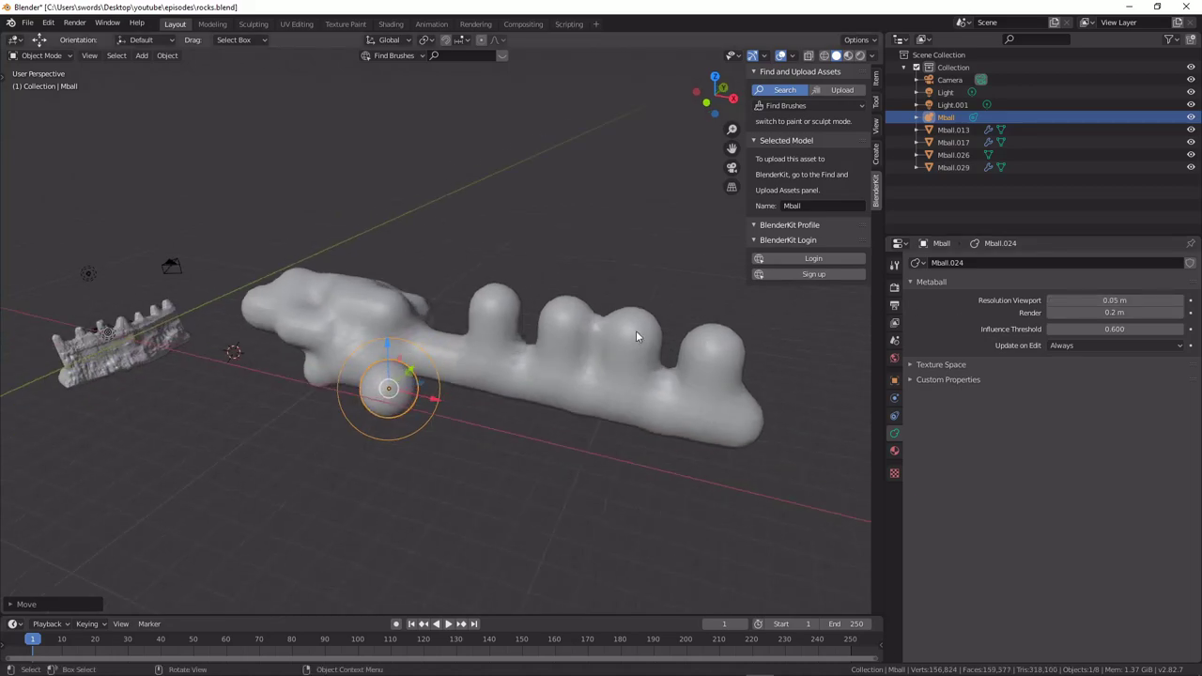
Delete the ball metaball and select the converted rock mesh.
key(x)
click(532, 334)
click(492, 330)
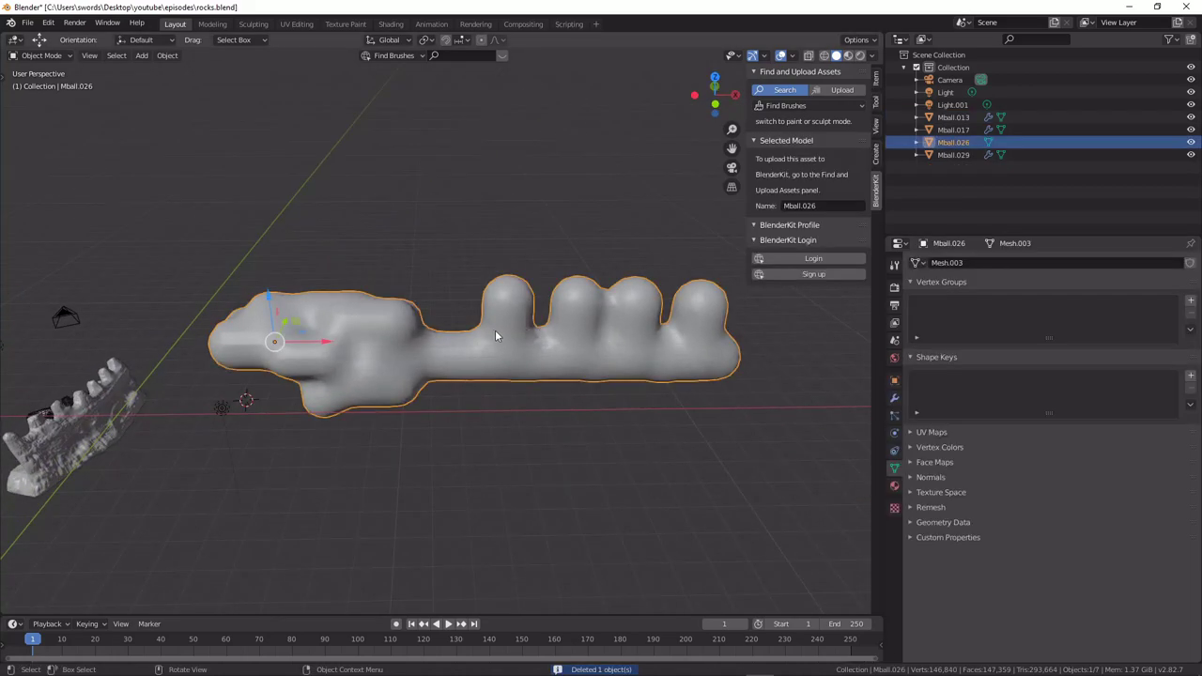
middle_drag(496, 329, 570, 360)
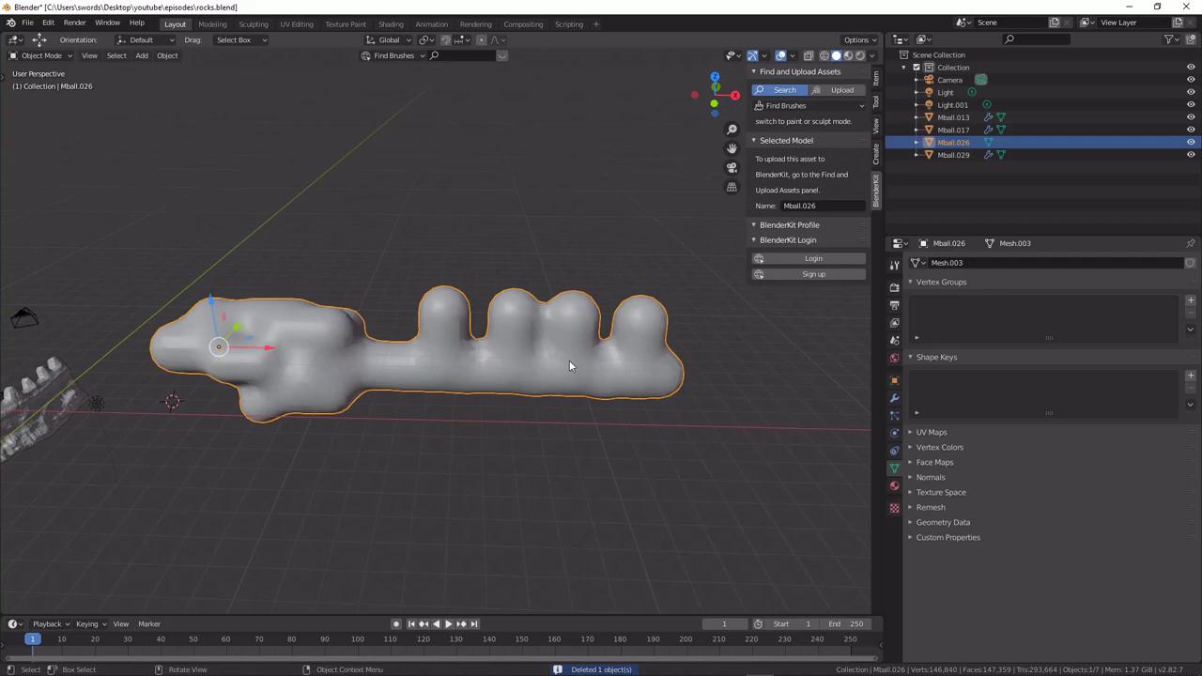
Add a Remesh modifier in Sharp mode to the rock mesh with octree depth 5 and scale 0.902.
click(894, 397)
click(959, 263)
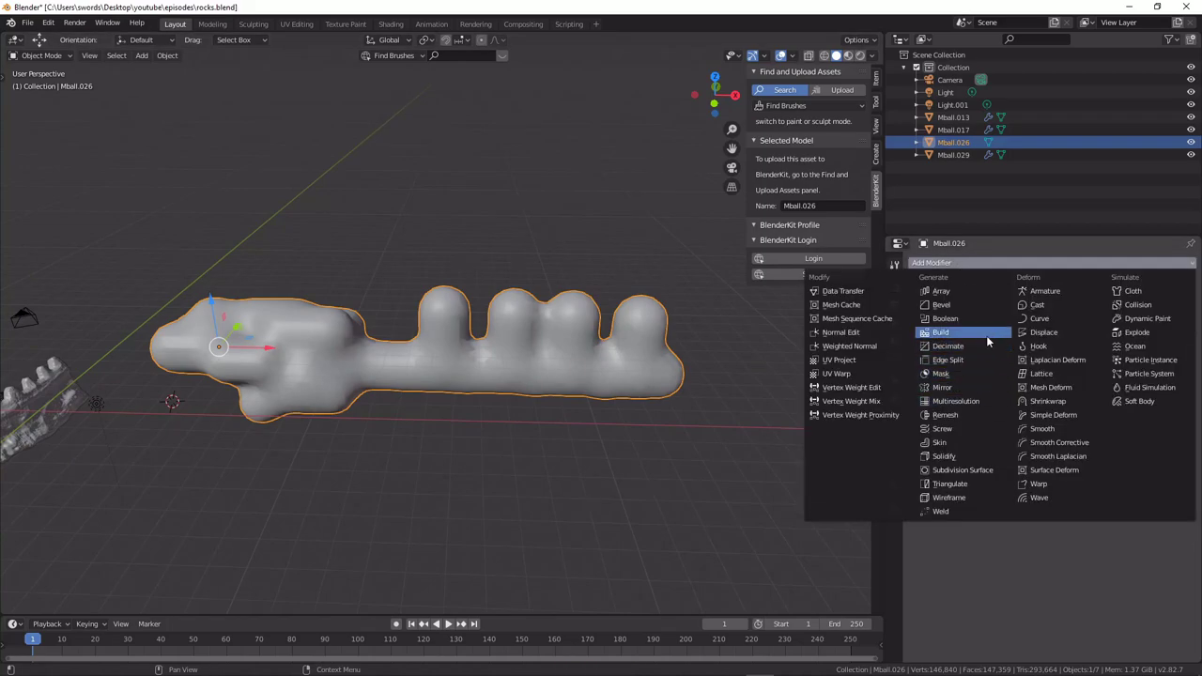
click(962, 415)
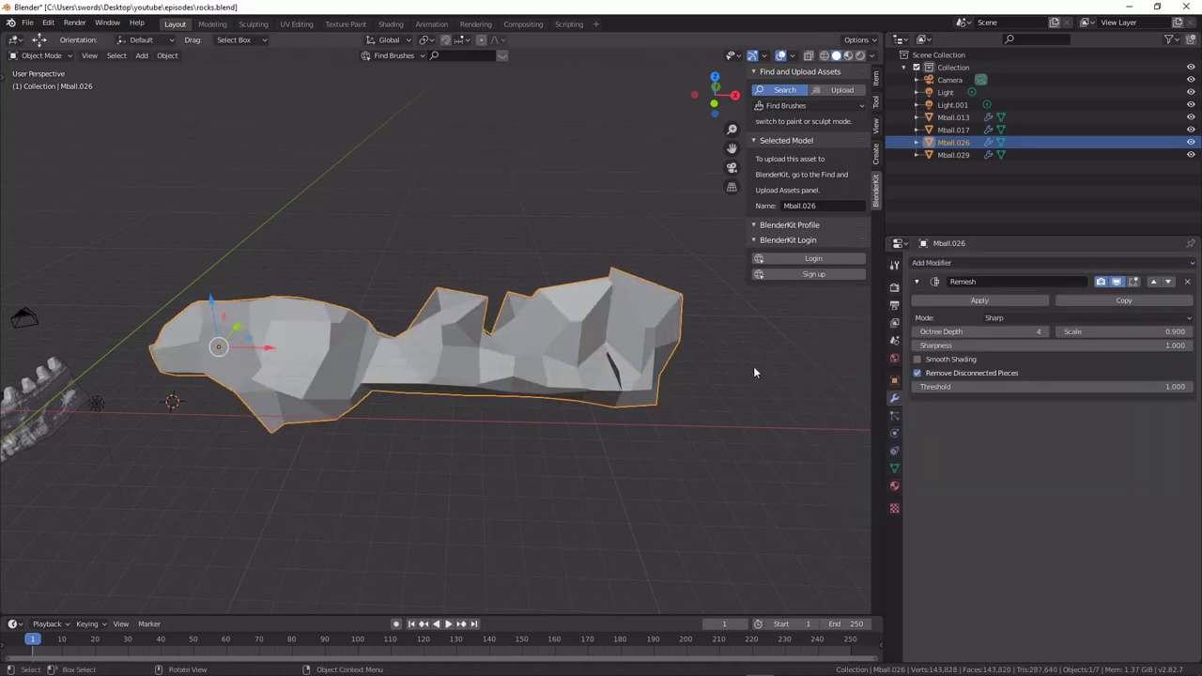
middle_drag(754, 373, 808, 367)
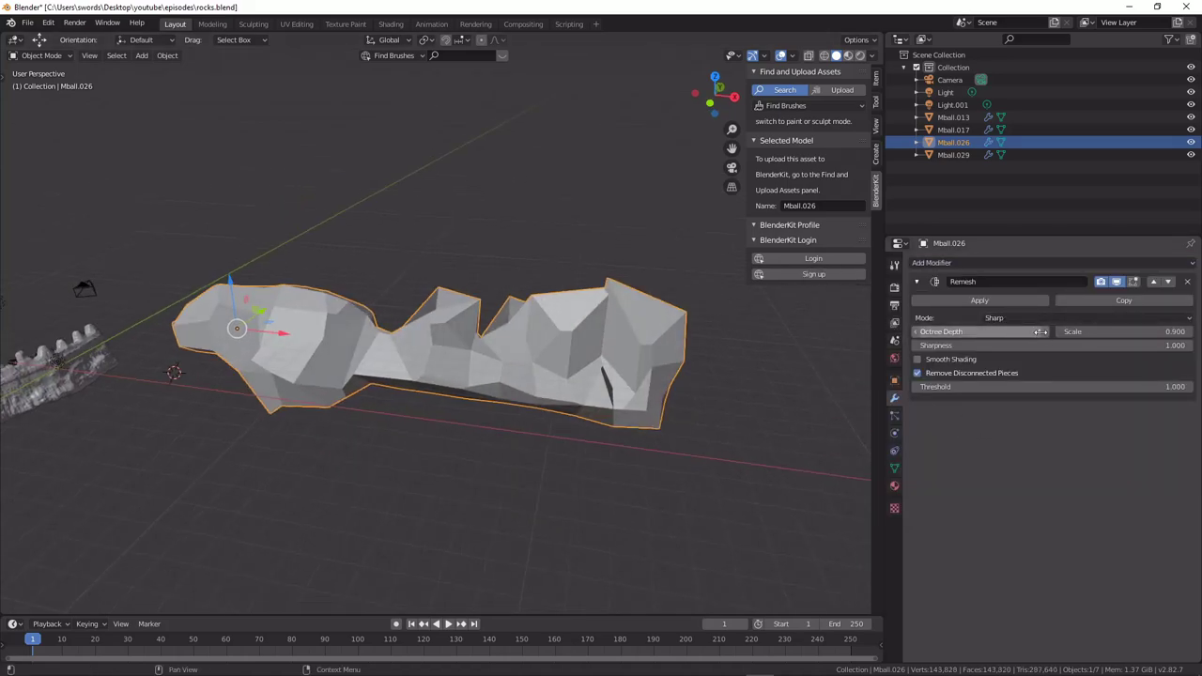
mouse_move(1097, 332)
mouse_down()
mouse_move(1085, 332)
mouse_move(1099, 333)
mouse_up()
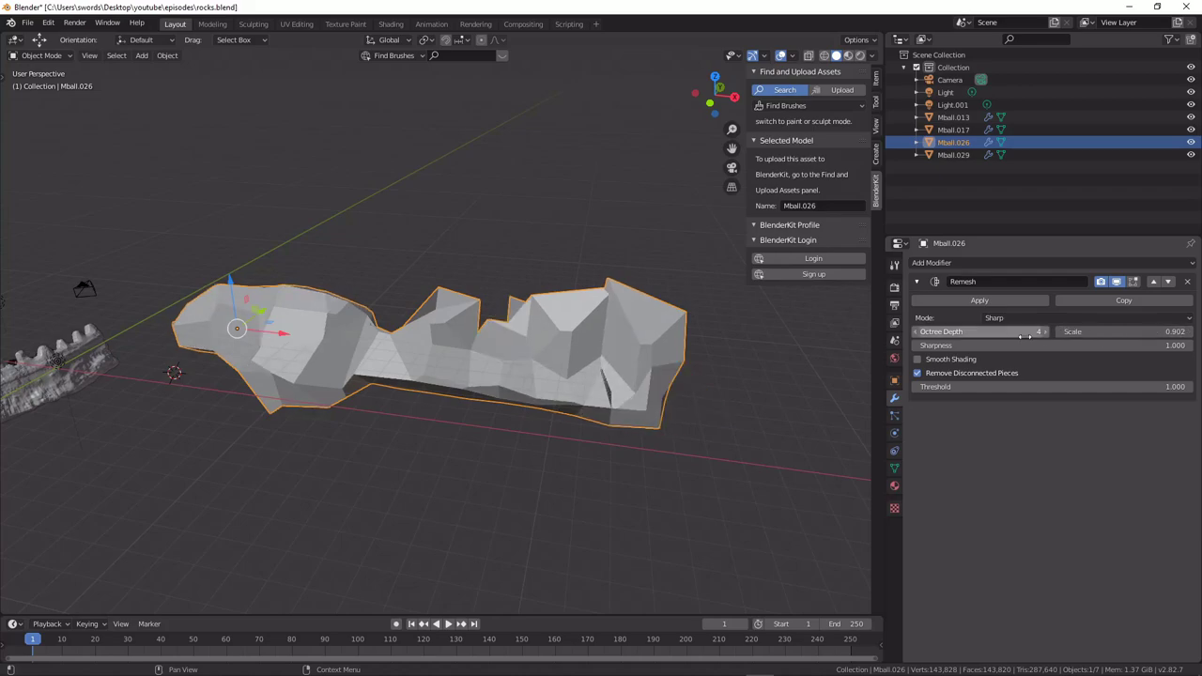
mouse_move(1026, 333)
mouse_down()
mouse_move(996, 334)
mouse_move(1038, 333)
mouse_up()
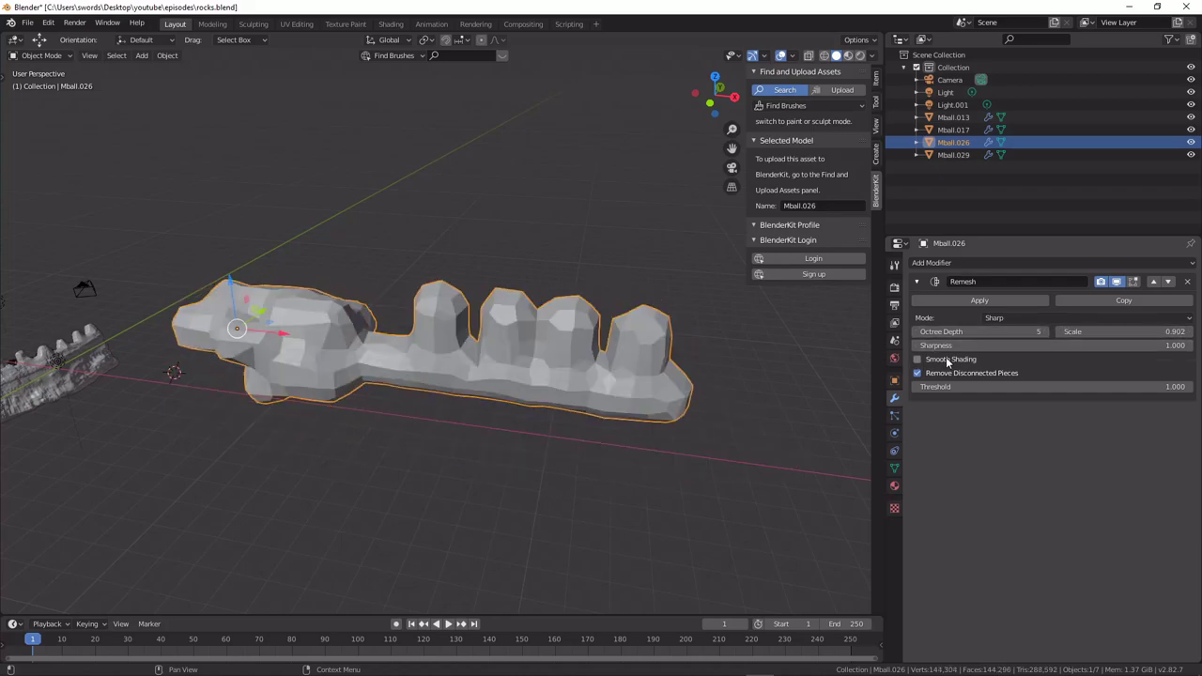
middle_drag(799, 333, 752, 304)
middle_drag(815, 329, 585, 339)
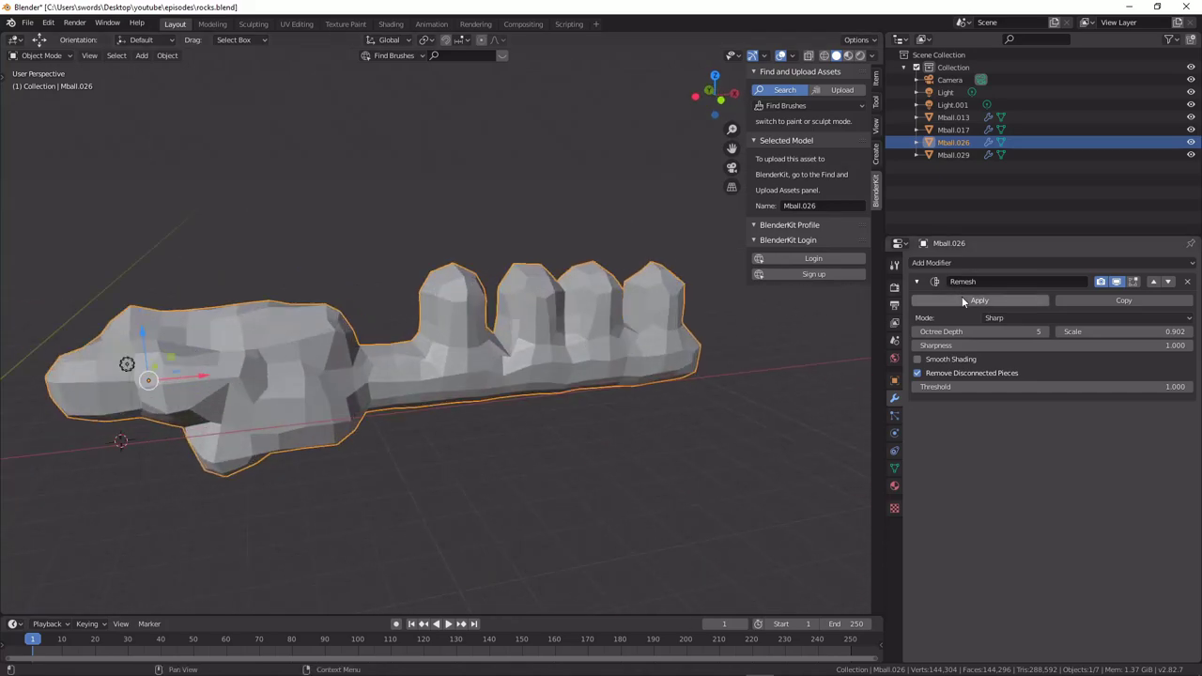
Try an octree depth of 4 on the Remesh modifier and return it to 5.
click(917, 331)
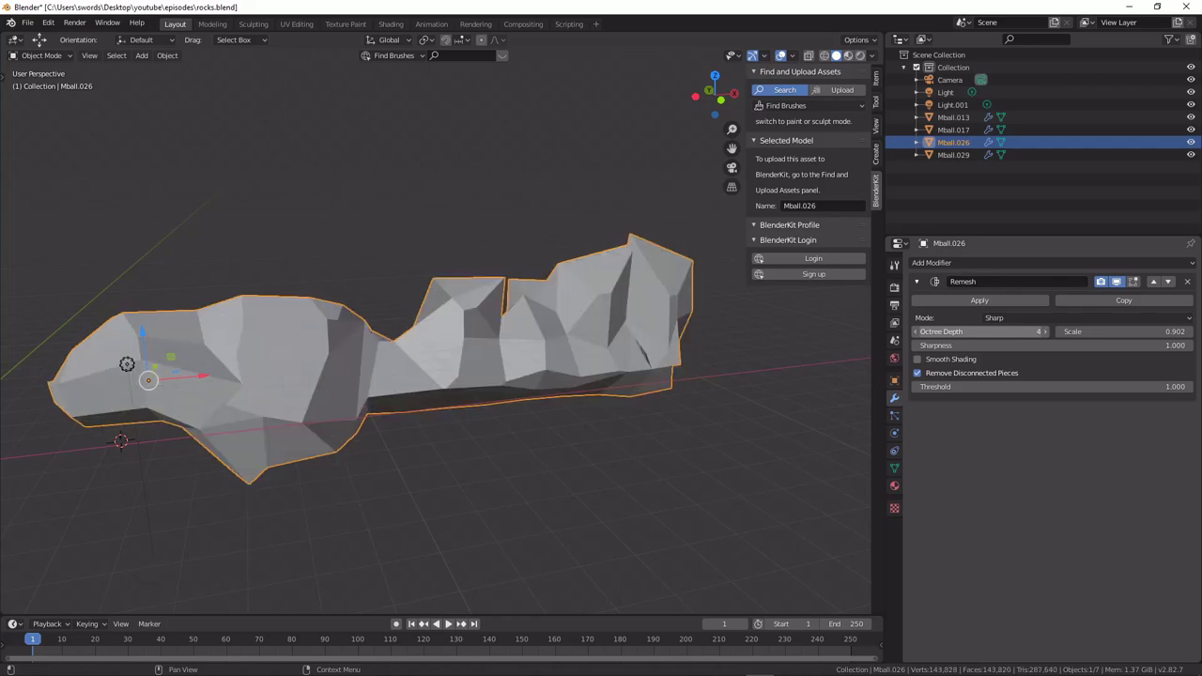
click(1045, 332)
middle_drag(819, 293, 634, 284)
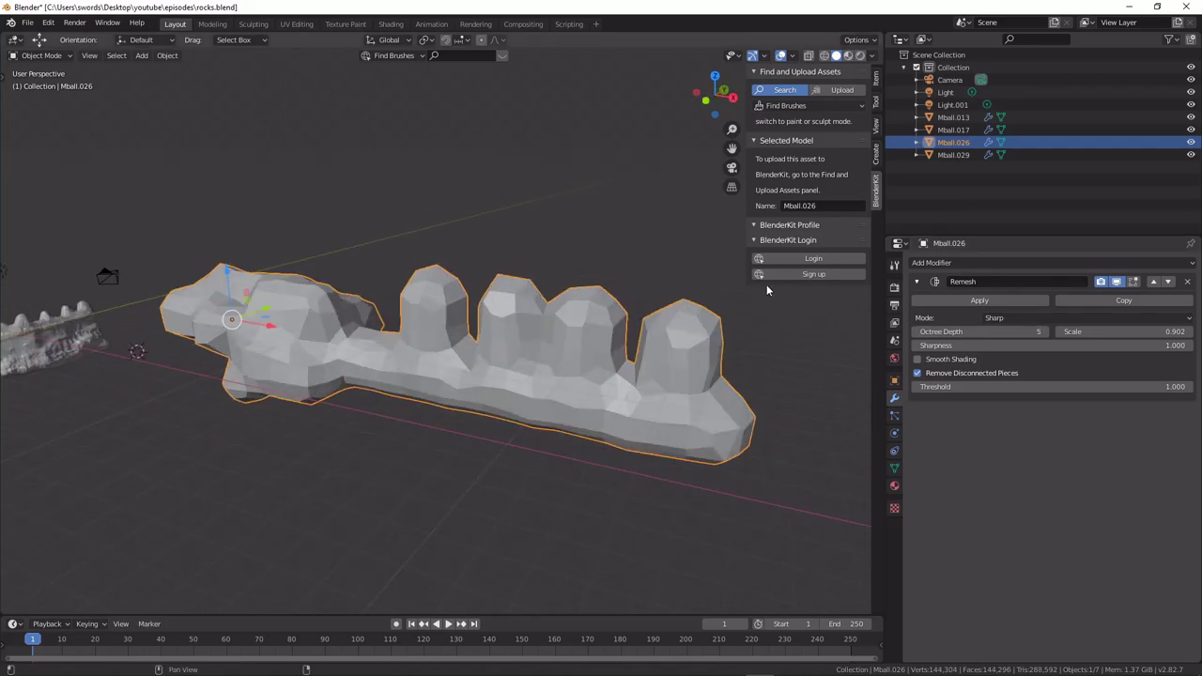
Add a Bevel modifier below the Remesh modifier and inspect the rock's edges up close.
click(988, 264)
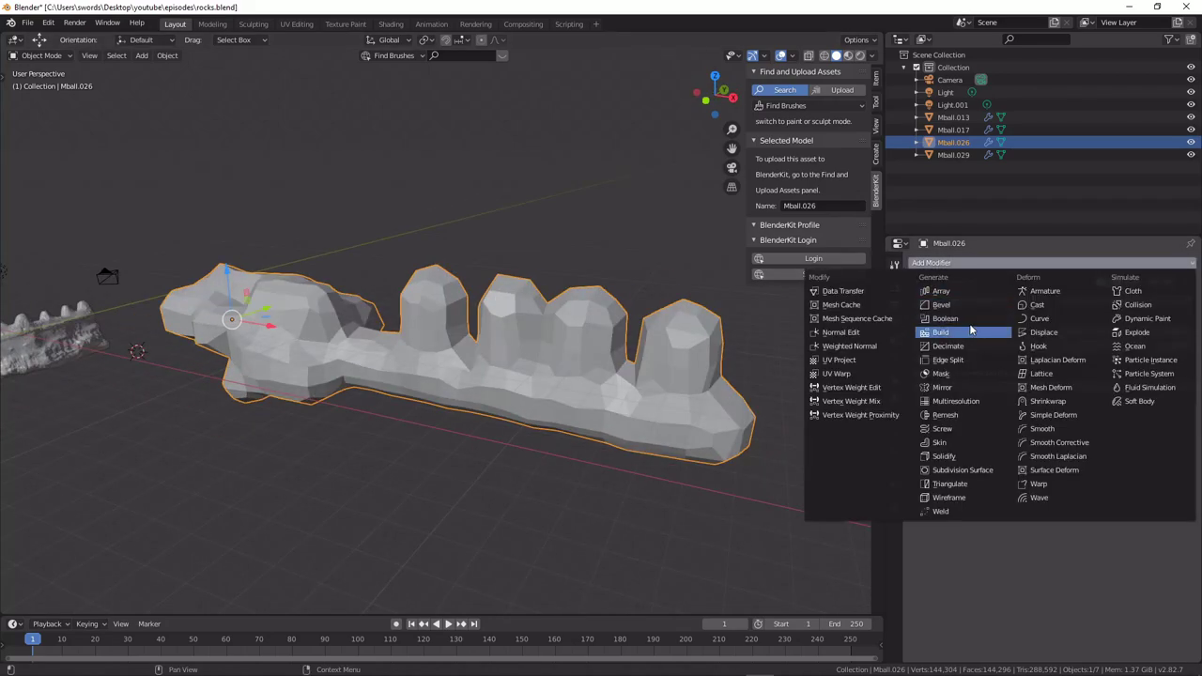
click(964, 306)
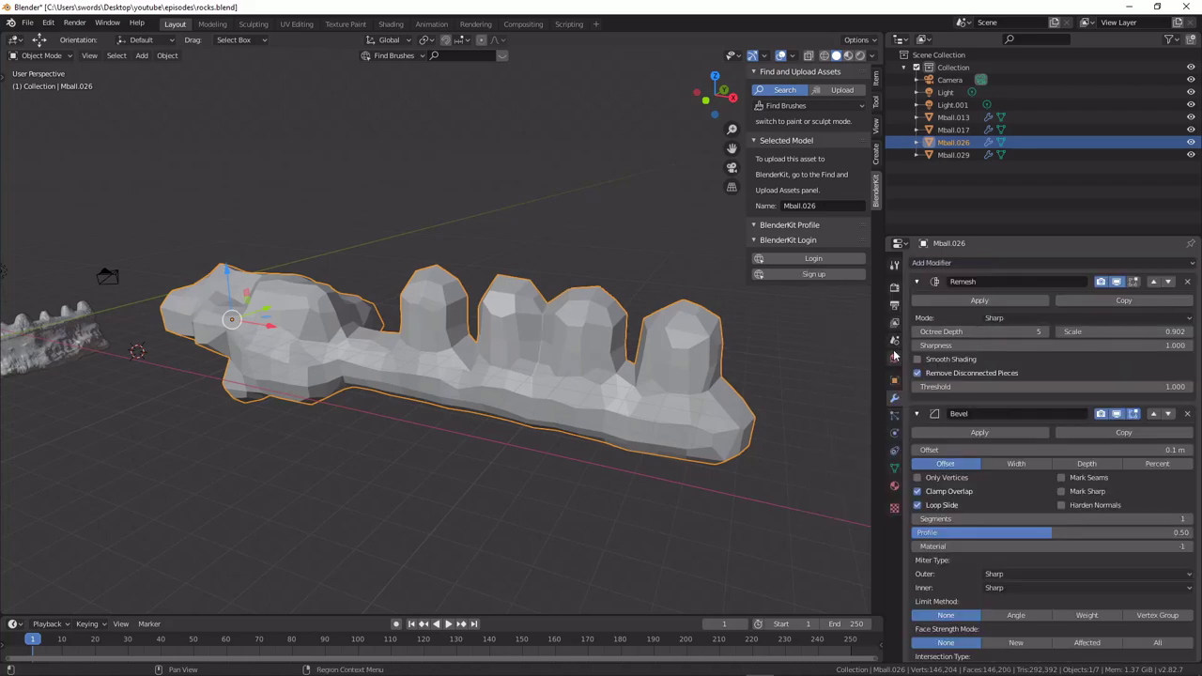
middle_drag(755, 350, 794, 354)
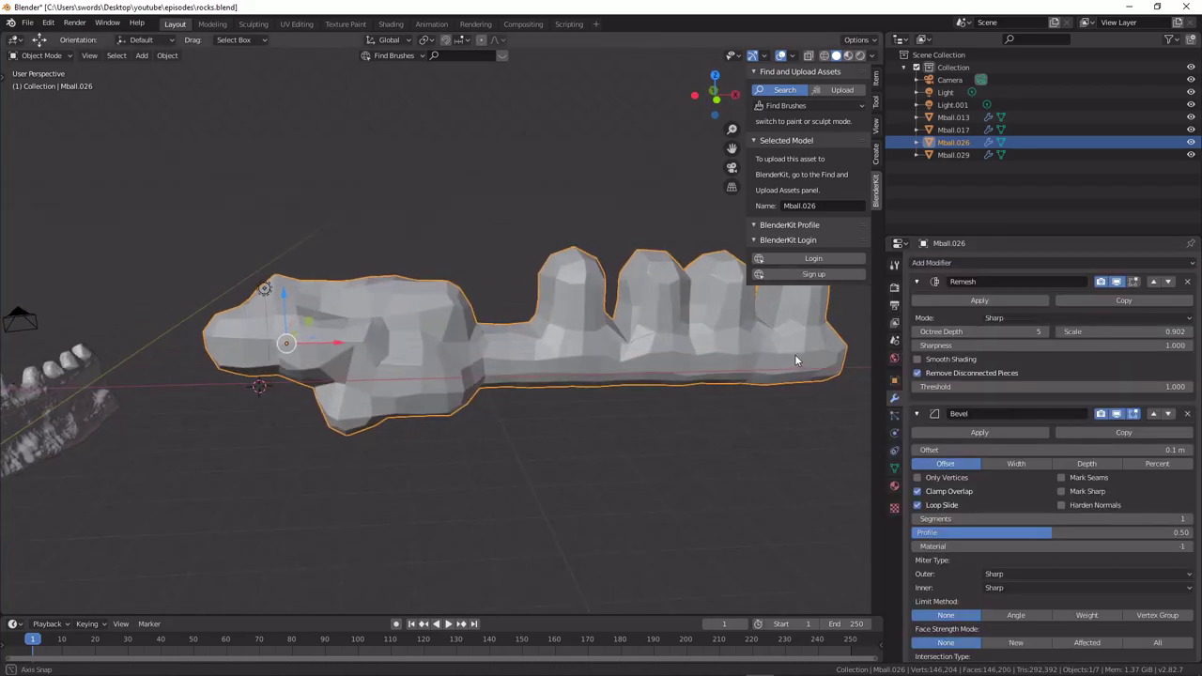
scroll(791, 358, up, 3)
scroll(714, 356, up, 2)
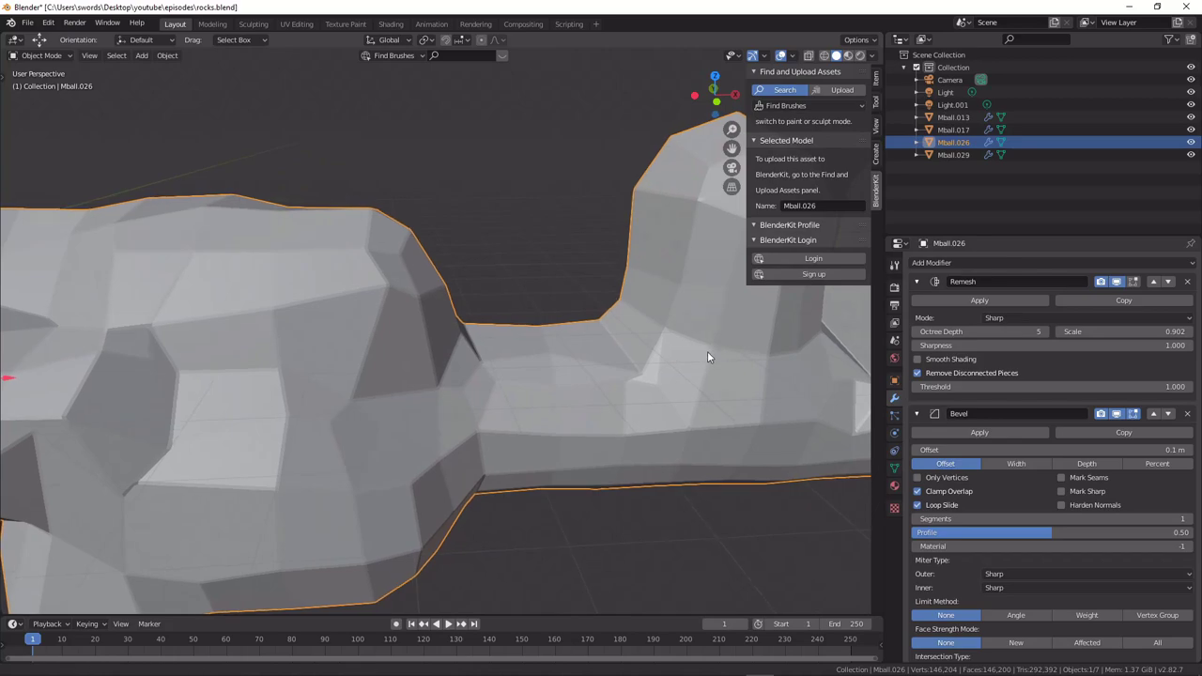
middle_drag(707, 351, 579, 338)
scroll(586, 341, down, 2)
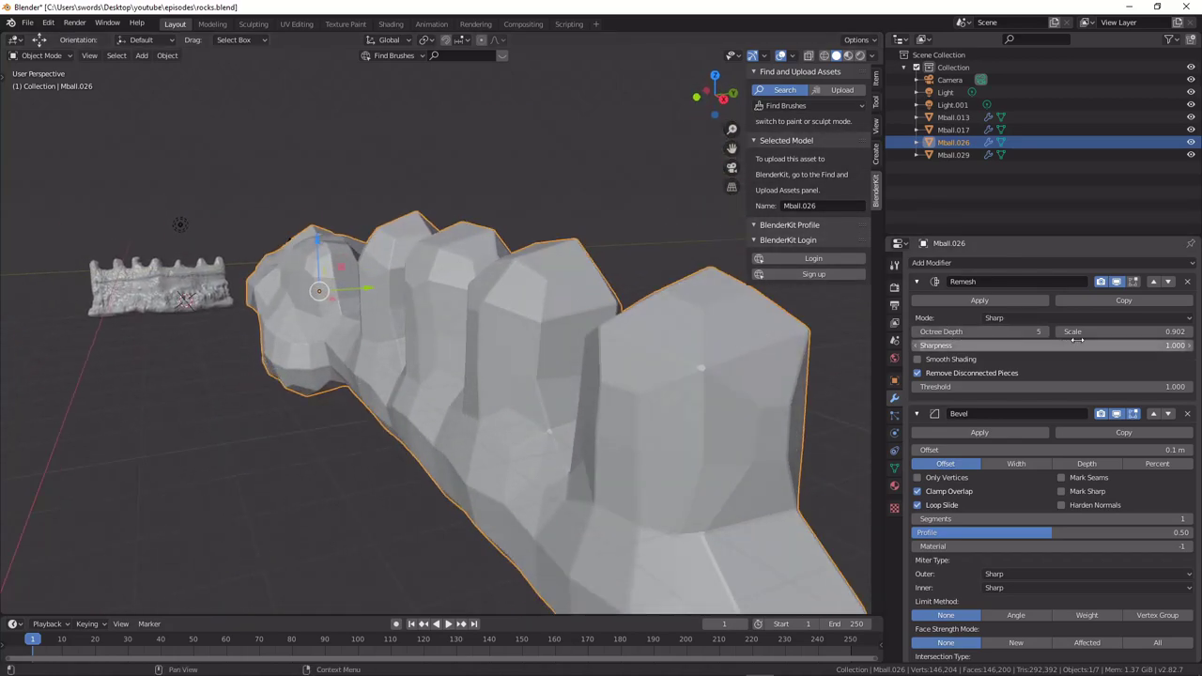
Set the Remesh modifier's scale to 0.868, checking the shape of the turrets and rock mass.
mouse_move(1100, 332)
mouse_down()
mouse_move(1114, 331)
mouse_move(1088, 331)
mouse_up()
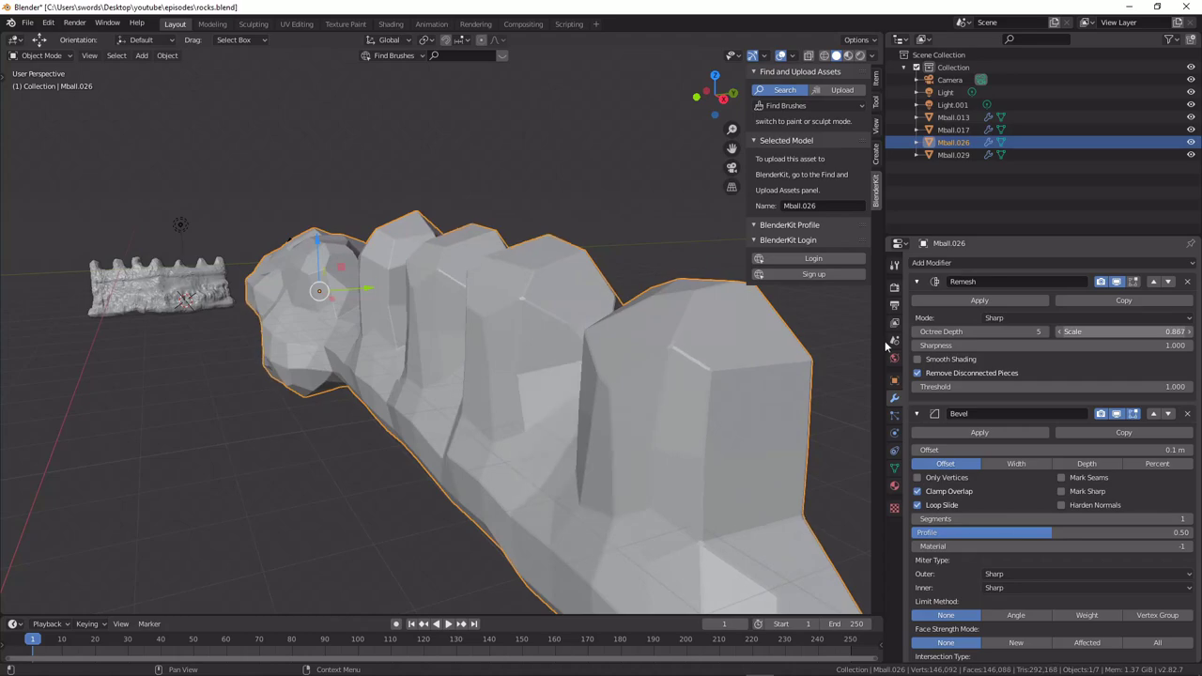
scroll(577, 329, down, 2)
middle_drag(469, 349, 692, 352)
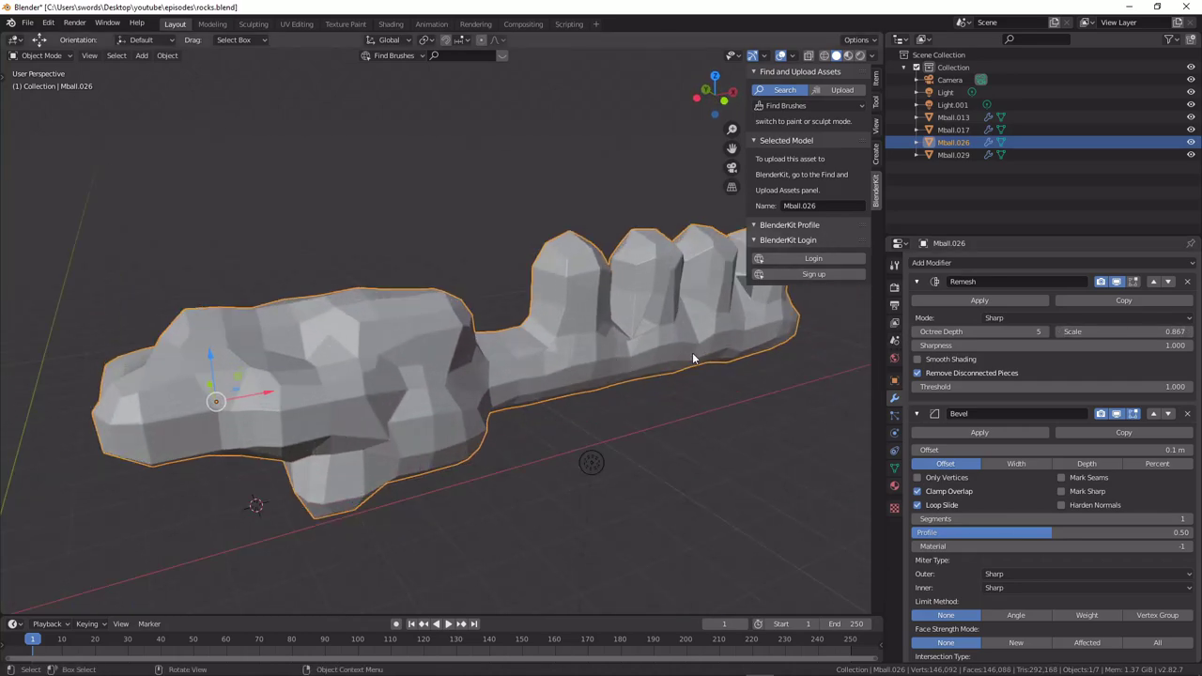
drag(1100, 333, 1103, 334)
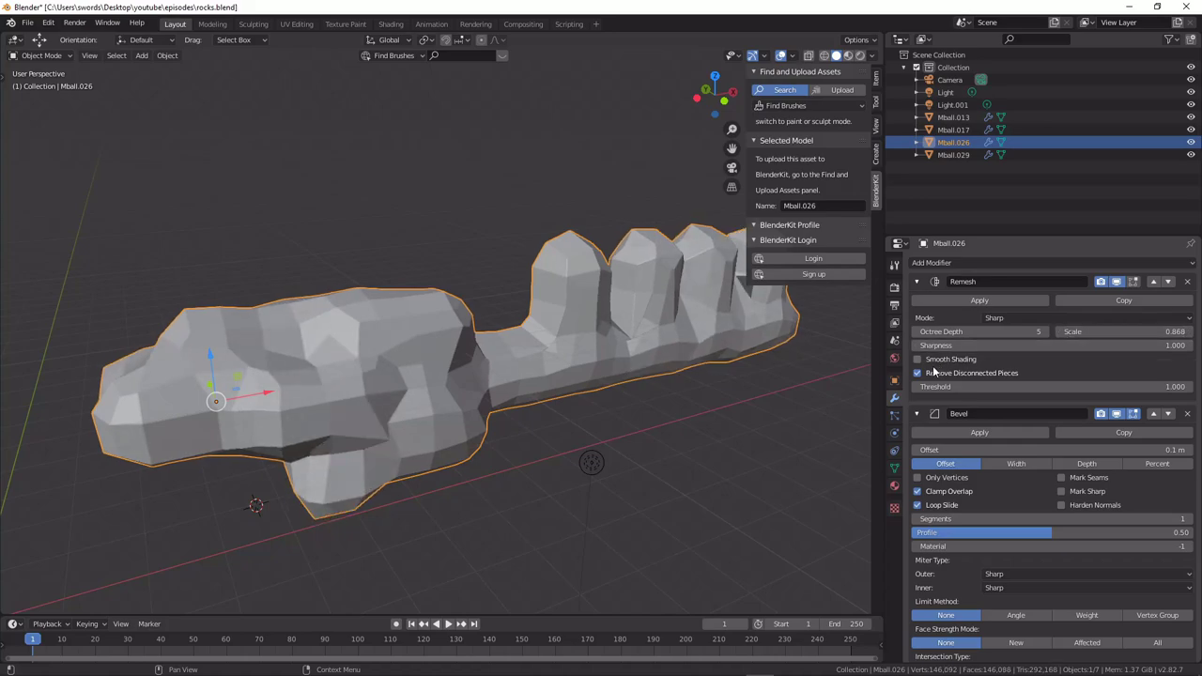
Enable Smooth Shading on the Remesh modifier and try octree depth 4 before returning it to 5.
click(918, 359)
click(917, 332)
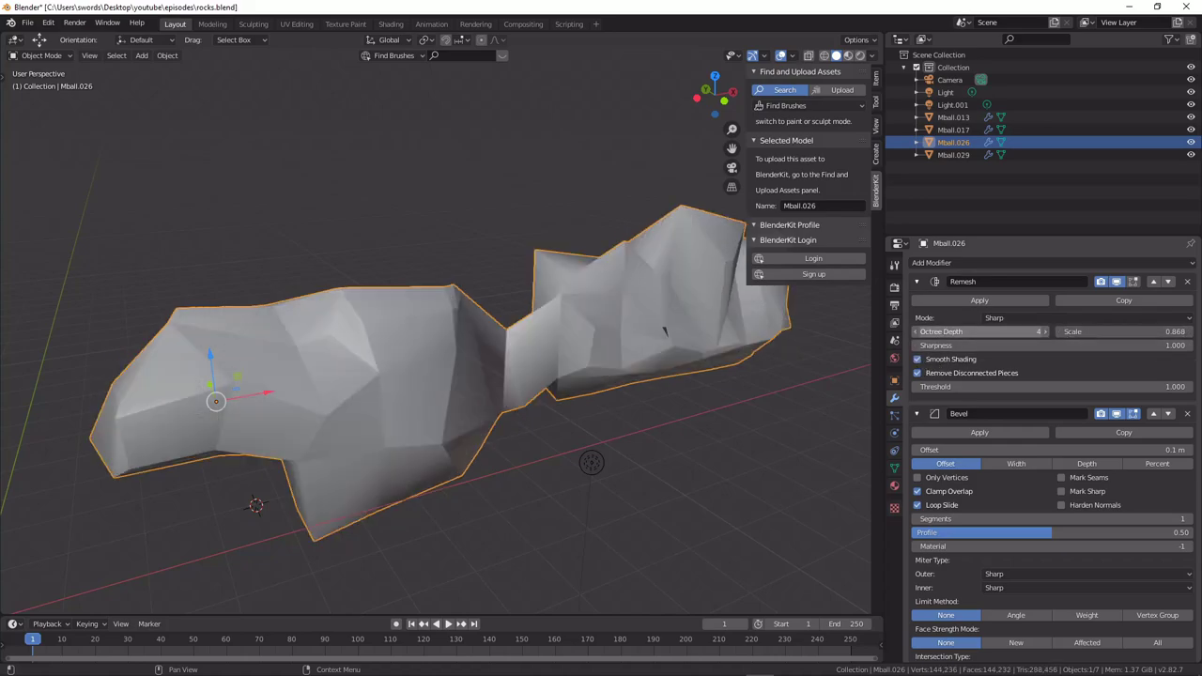
mouse_move(978, 332)
mouse_down()
mouse_move(962, 332)
mouse_move(1007, 332)
mouse_move(977, 332)
mouse_move(1006, 332)
mouse_move(977, 331)
mouse_move(991, 332)
mouse_up()
middle_drag(873, 337, 614, 343)
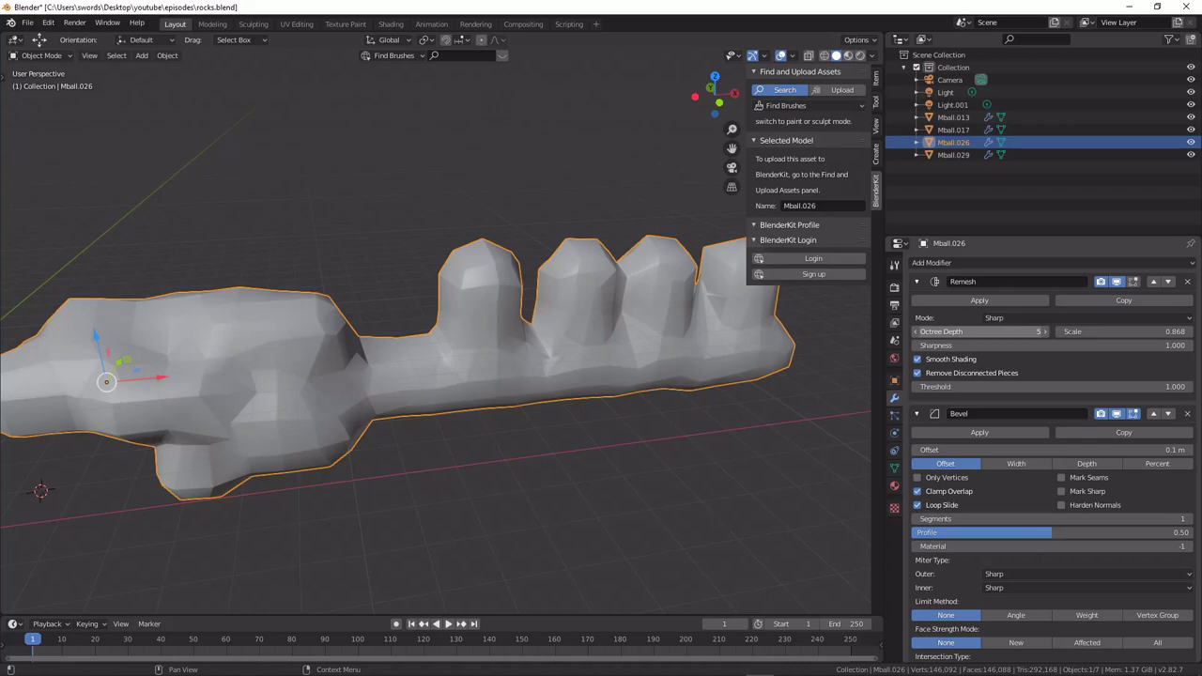
mouse_move(996, 332)
mouse_down()
mouse_move(977, 331)
mouse_move(996, 332)
mouse_up()
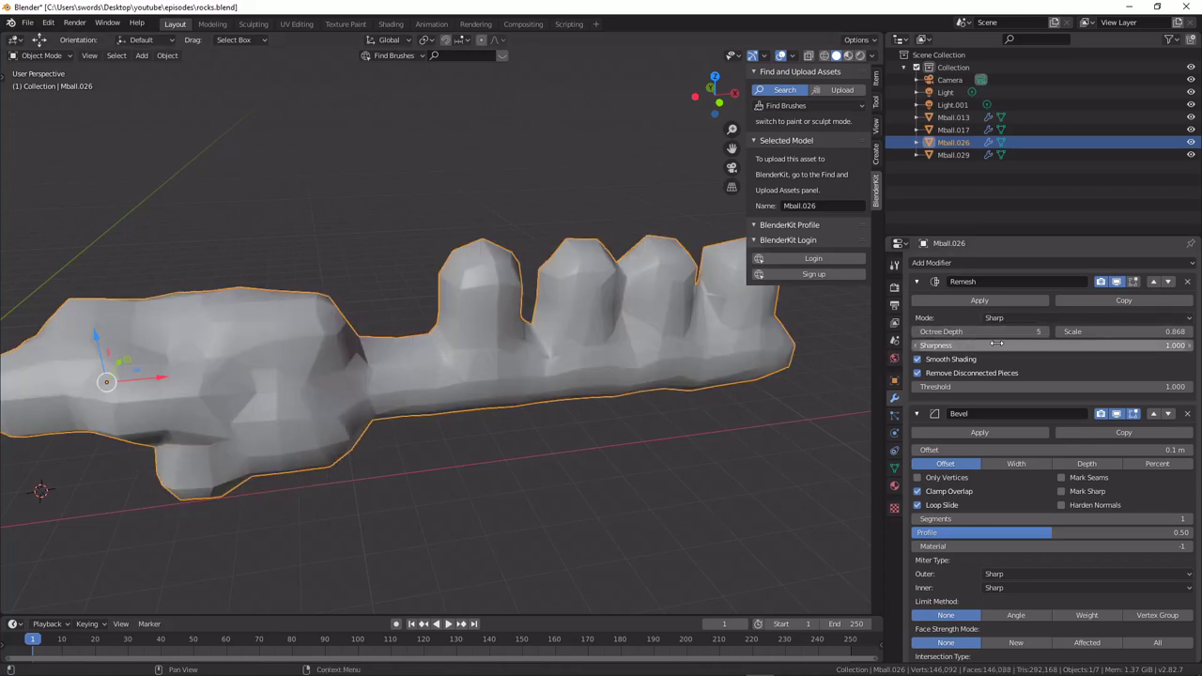
Limit the Bevel modifier by Angle with a threshold of 28°.
scroll(962, 372, down, 1)
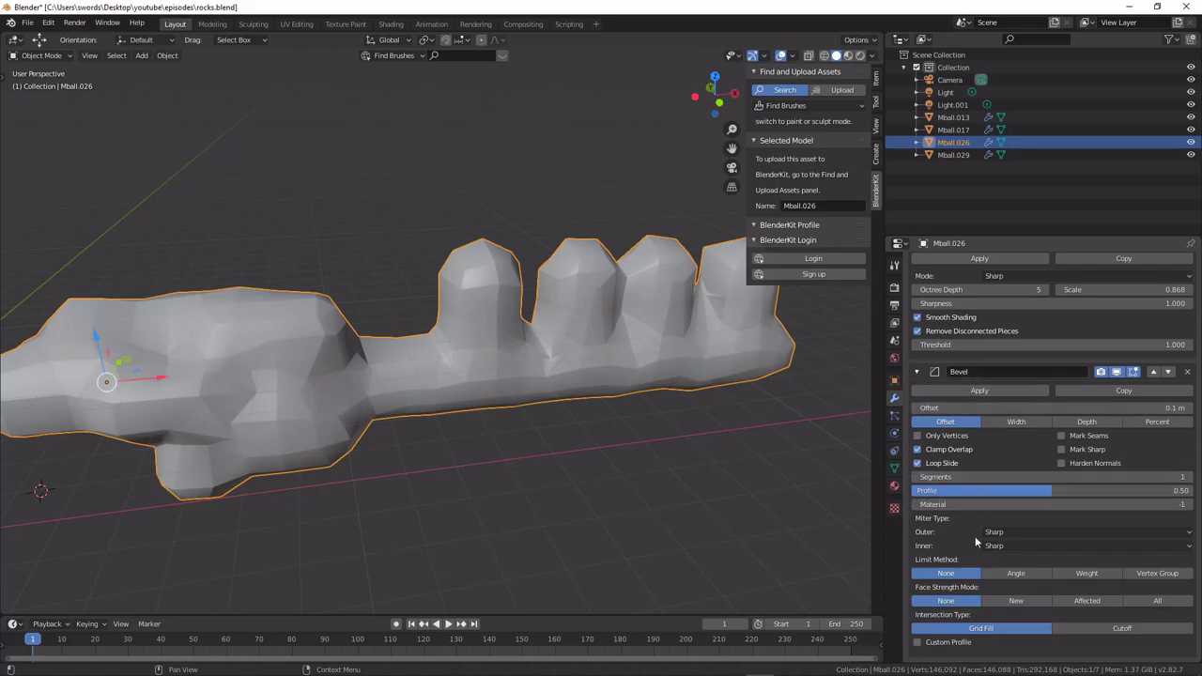
click(1015, 574)
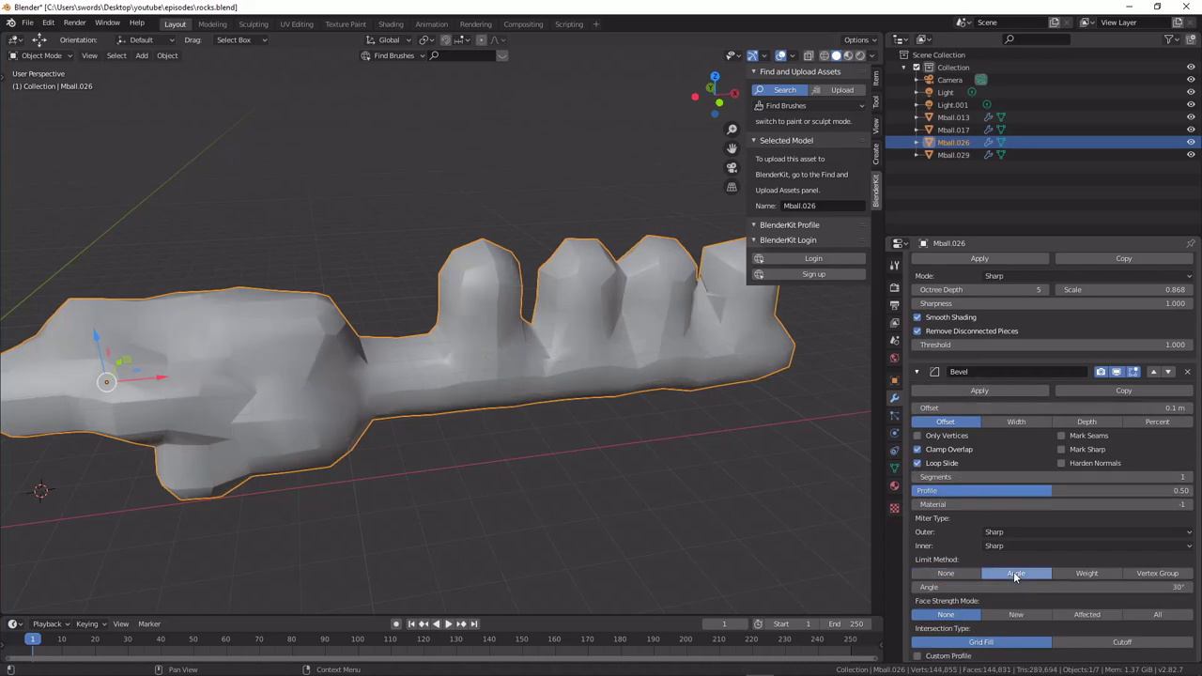
middle_drag(853, 463, 808, 428)
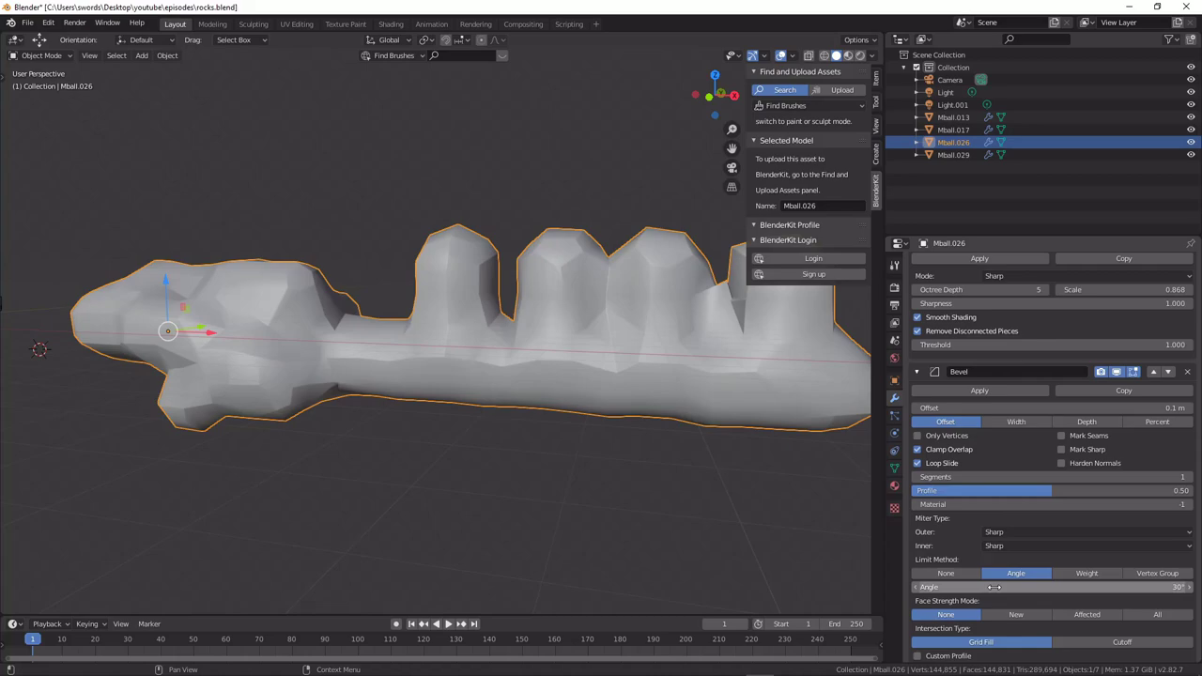
drag(994, 587, 985, 588)
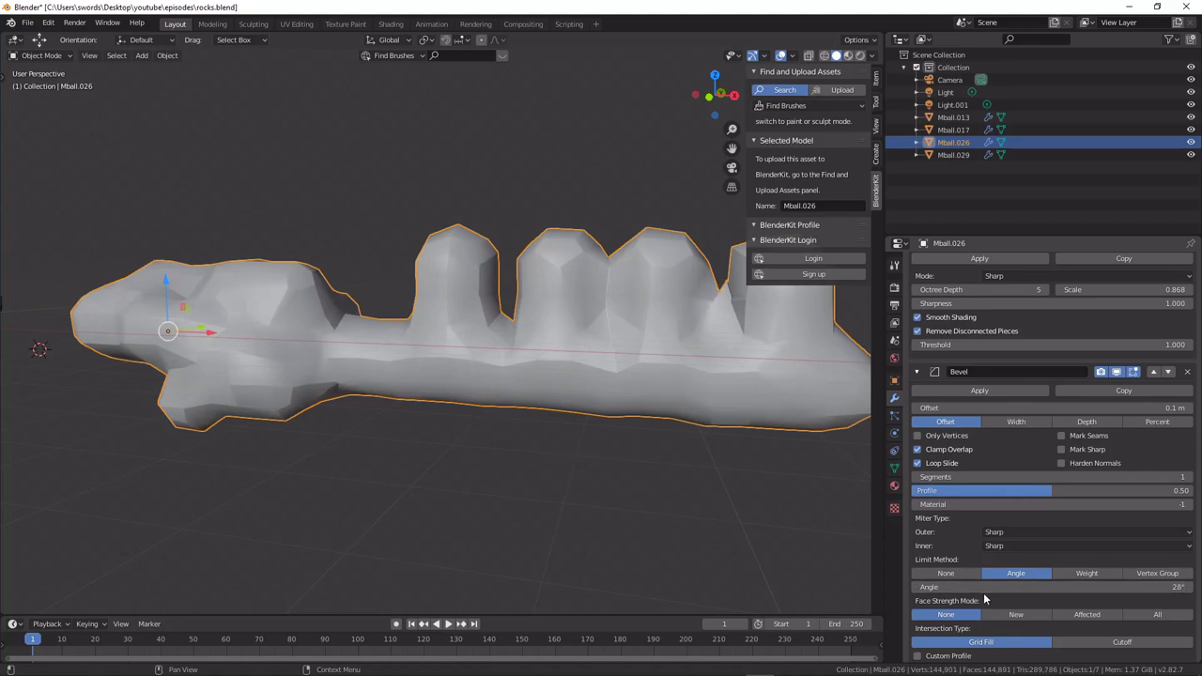
mouse_move(714, 441)
middle_down()
mouse_move(747, 462)
mouse_move(633, 481)
mouse_move(613, 450)
mouse_move(700, 441)
middle_up()
scroll(614, 450, up, 2)
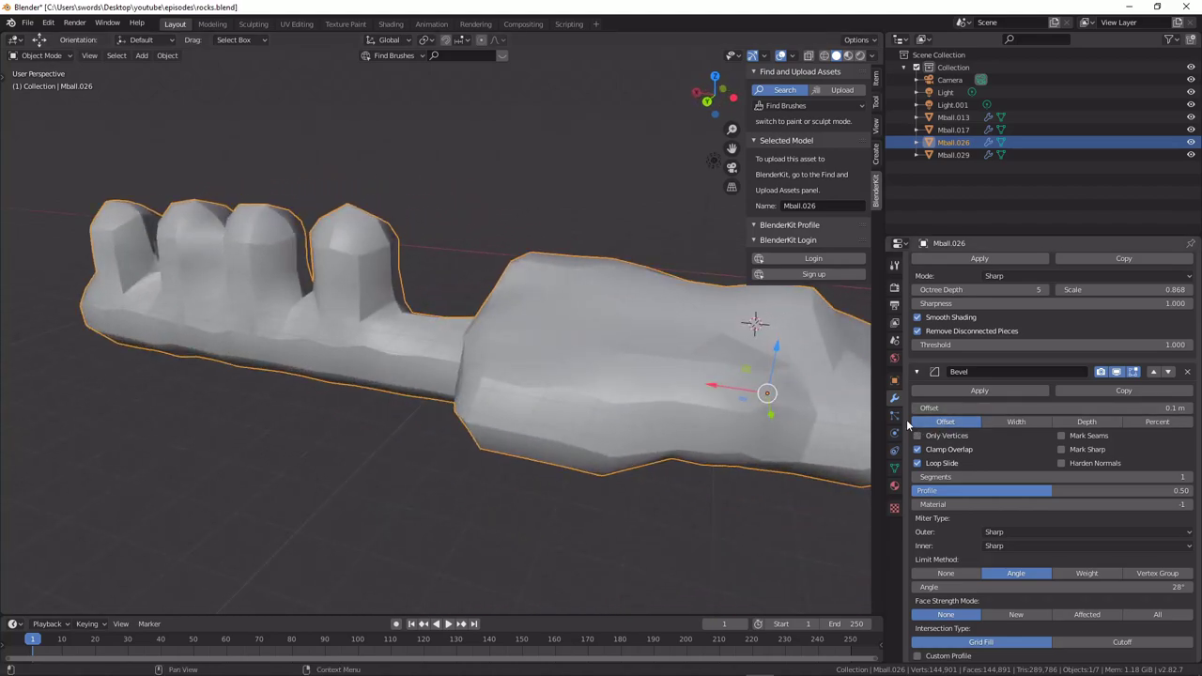
Set the Bevel segments to 5 and add a Subdivision Surface modifier to the rock mesh.
scroll(1024, 449, down, 1)
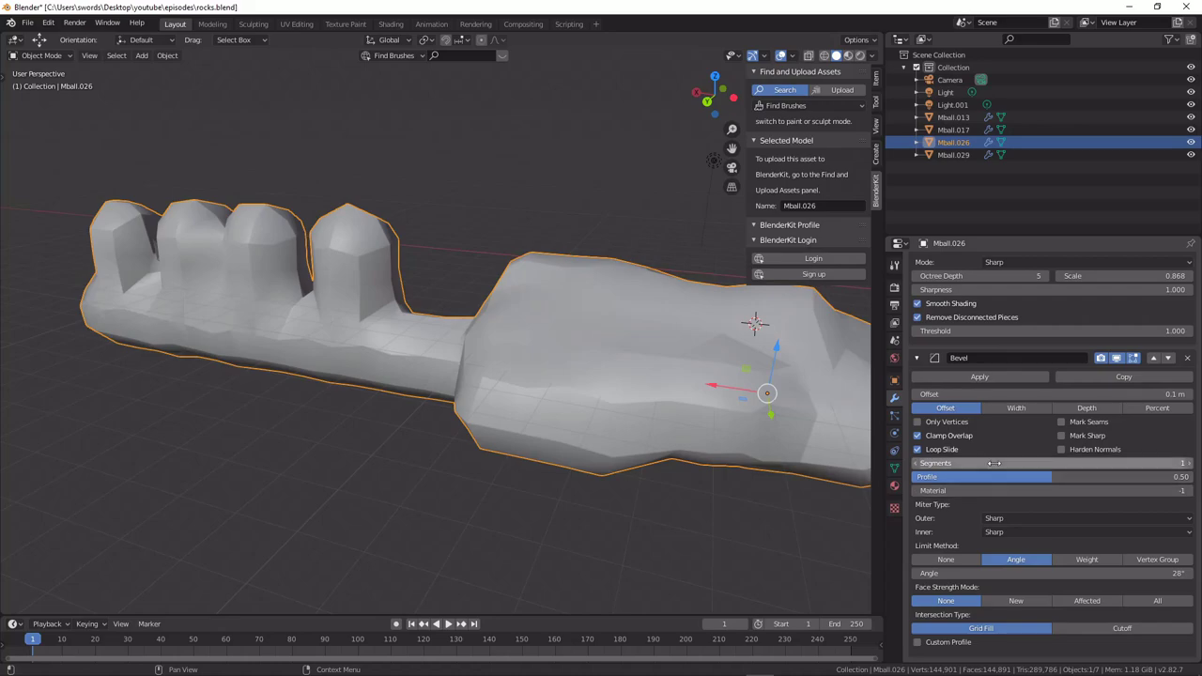
mouse_move(979, 463)
mouse_down()
mouse_move(1052, 463)
mouse_move(979, 463)
mouse_up()
scroll(991, 282, up, 2)
click(1000, 261)
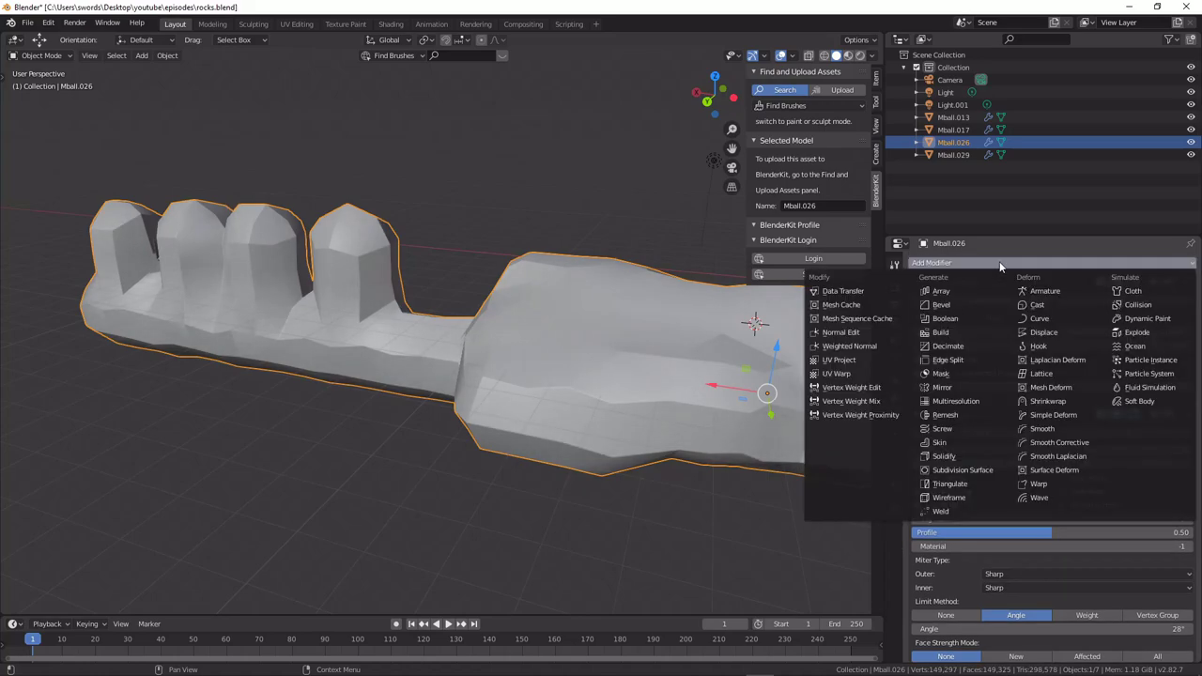
click(970, 471)
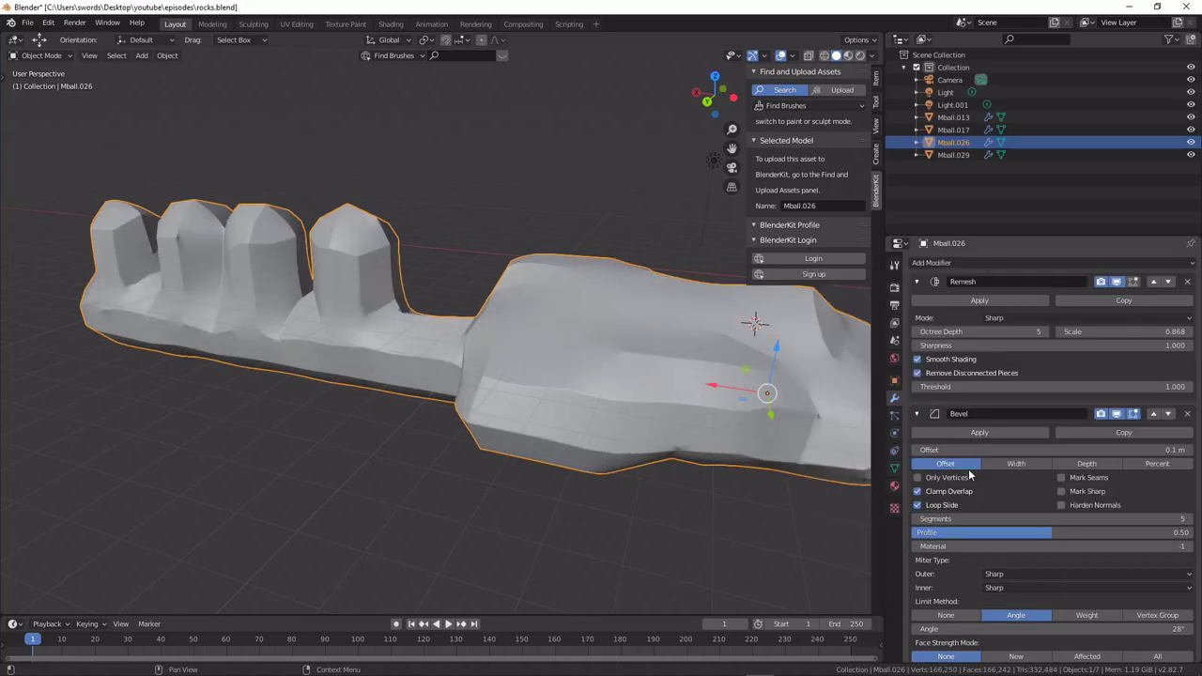
middle_drag(690, 344, 665, 353)
middle_drag(585, 344, 586, 318)
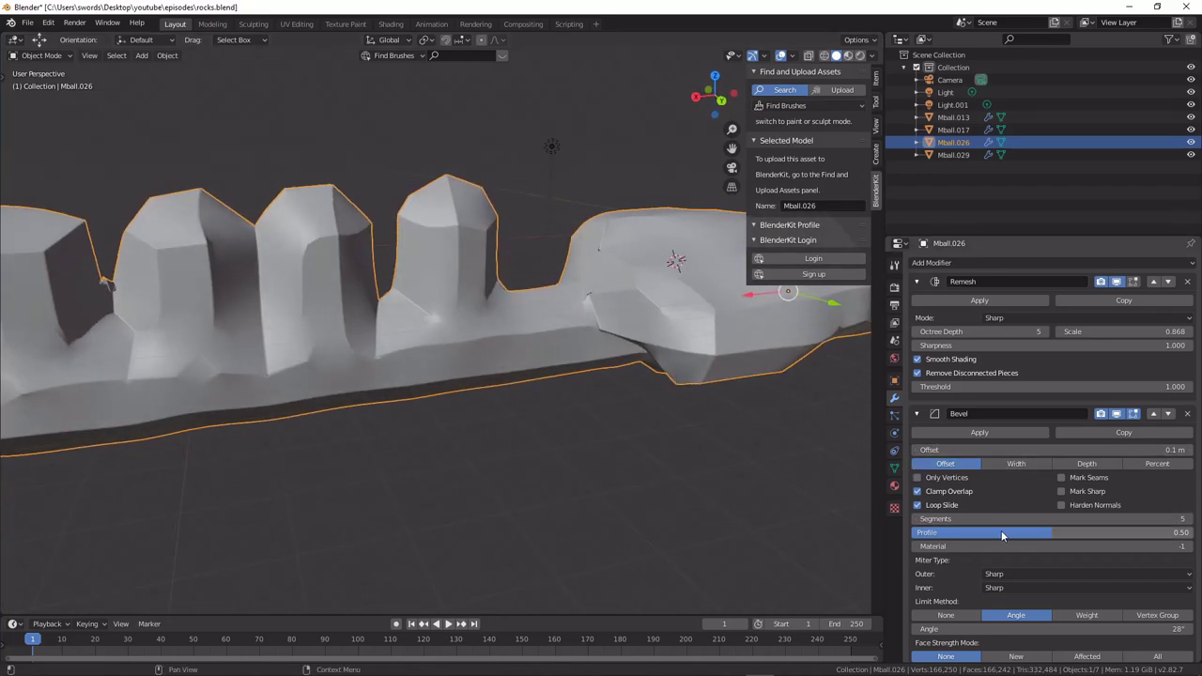
Adjust the Bevel modifier to a 30° limit angle, 1 segment and an offset of 0.08 m.
scroll(1007, 584, down, 2)
mouse_move(1014, 577)
mouse_down()
mouse_move(993, 578)
mouse_move(1020, 577)
mouse_up()
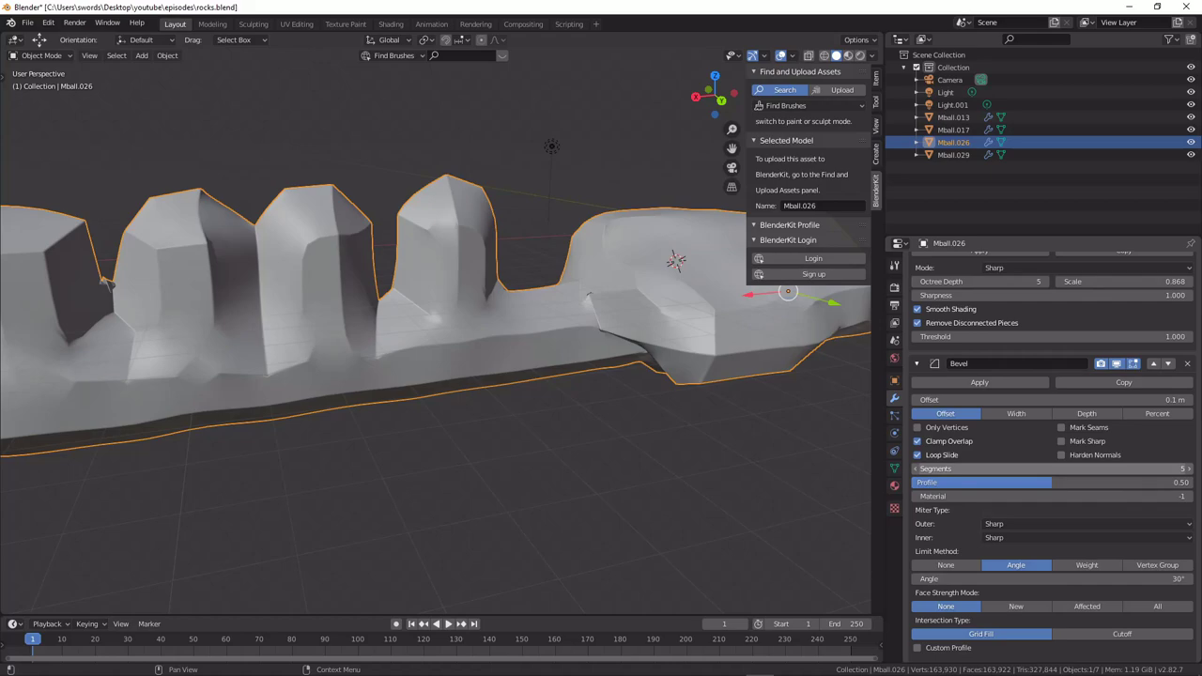
drag(1053, 469, 996, 468)
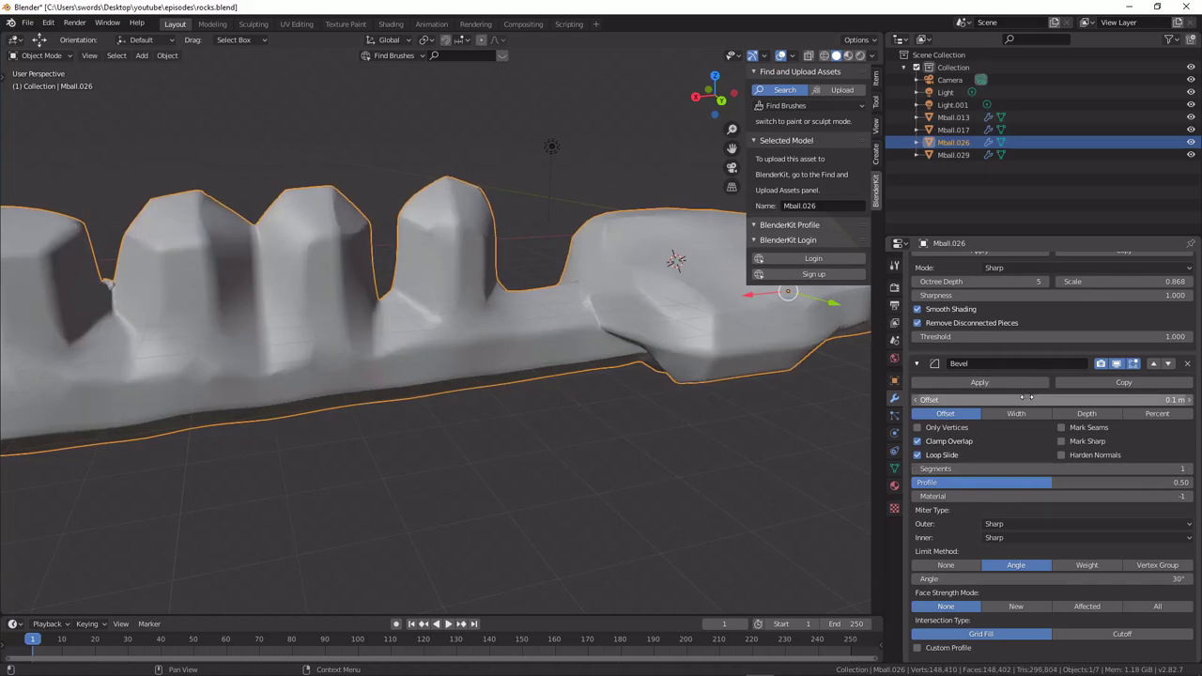
drag(1027, 399, 1047, 399)
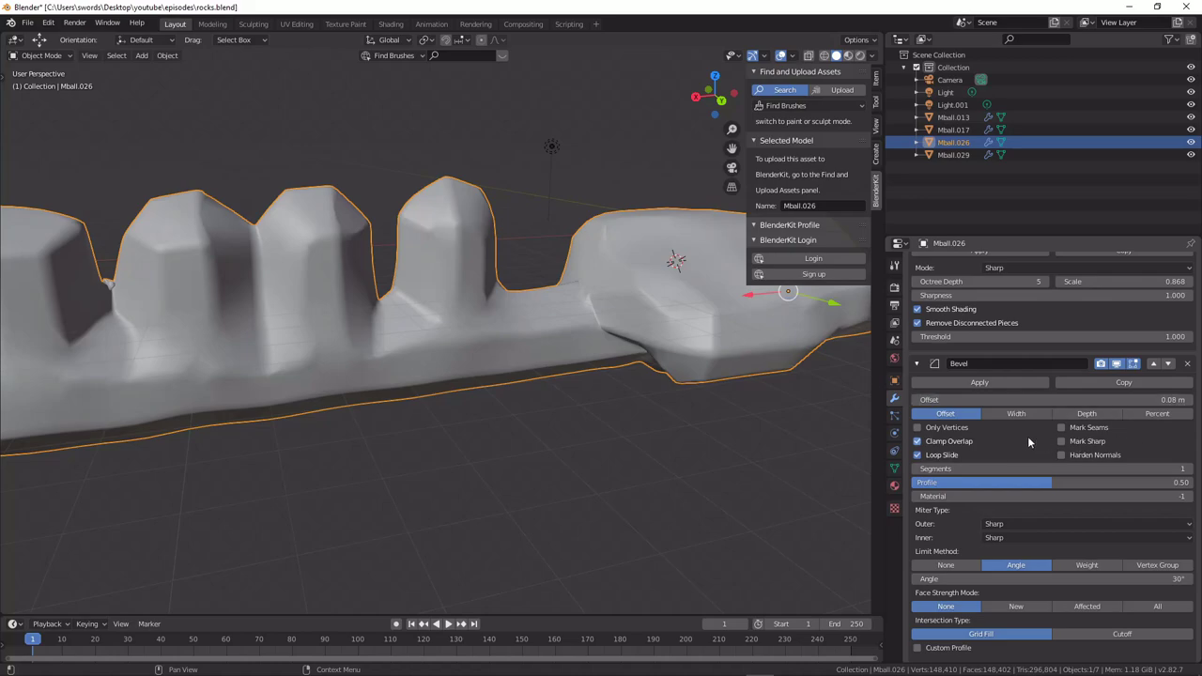
Turn off the Bevel modifier's Clamp Overlap and reduce its offset to 0.014 m.
click(918, 442)
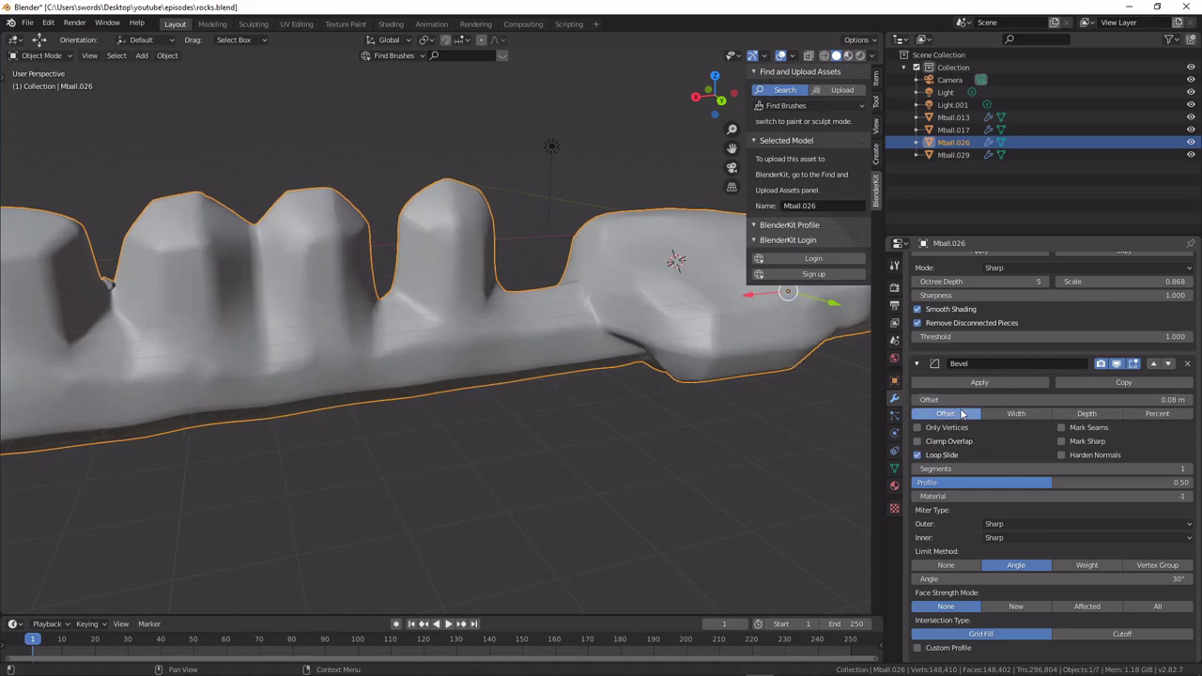
mouse_move(1003, 401)
mouse_down()
mouse_move(989, 402)
mouse_move(1024, 400)
mouse_move(990, 399)
mouse_up()
middle_drag(776, 303, 716, 308)
scroll(814, 335, down, 3)
middle_drag(813, 335, 727, 304)
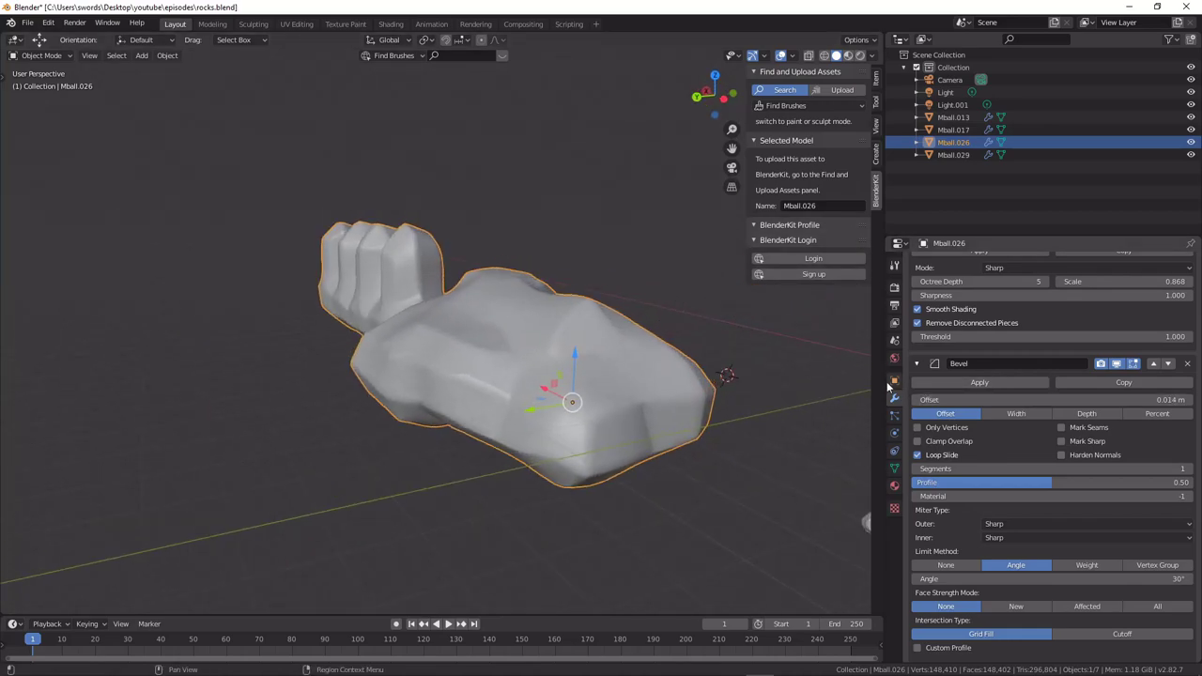
middle_drag(827, 385, 776, 397)
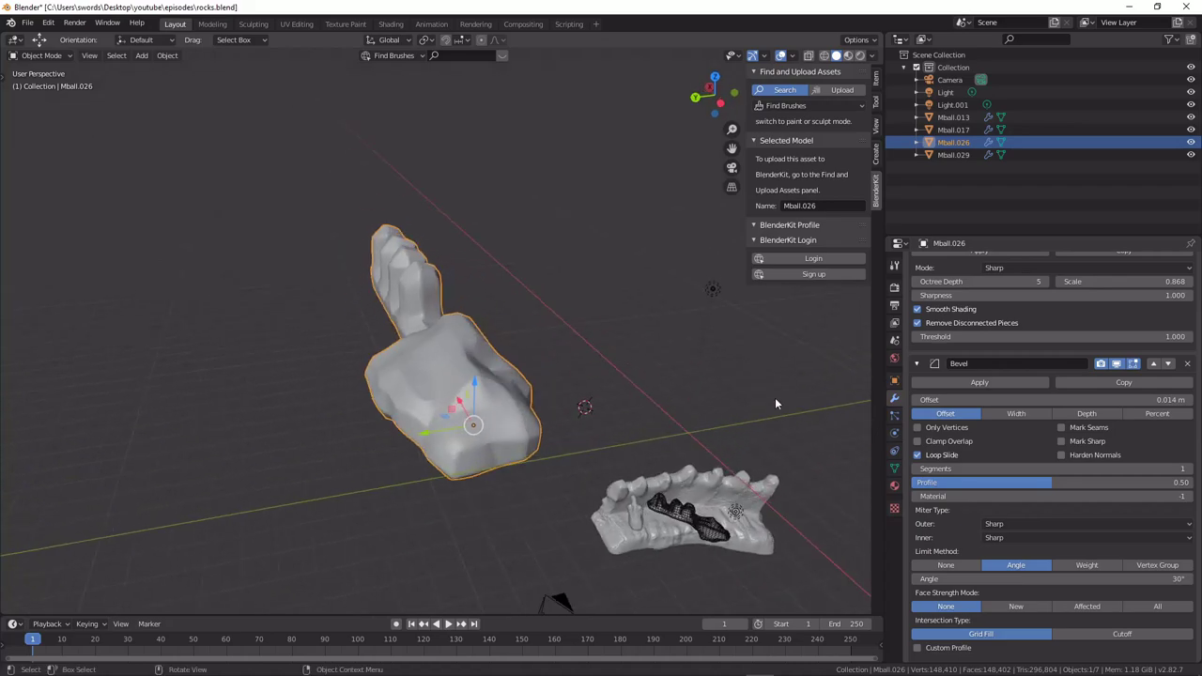
Duplicate the rock formation and move the copy along the Y axis clear of the original.
key(shift+d)
right_click(511, 453)
drag(423, 435, 694, 380)
click(574, 387)
middle_drag(574, 387, 504, 374)
scroll(526, 401, up, 4)
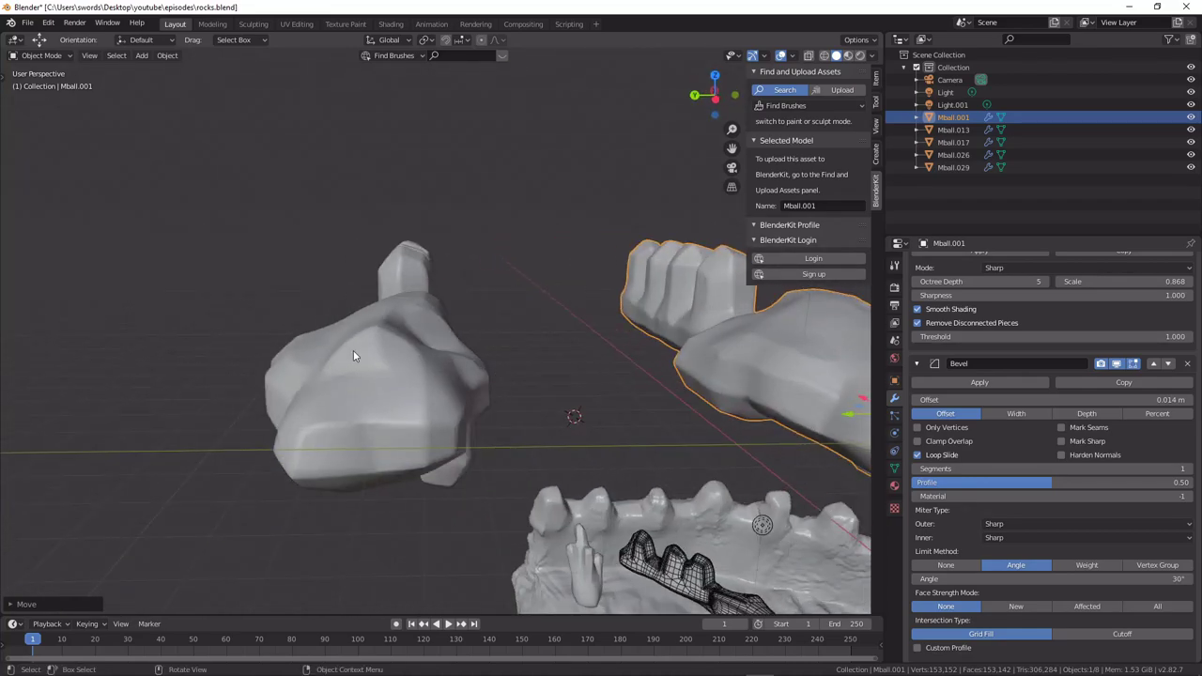
Select the original rock and examine its bevelled shape and underlying mesh from several angles beside the copy.
middle_drag(354, 356, 491, 376)
click(383, 370)
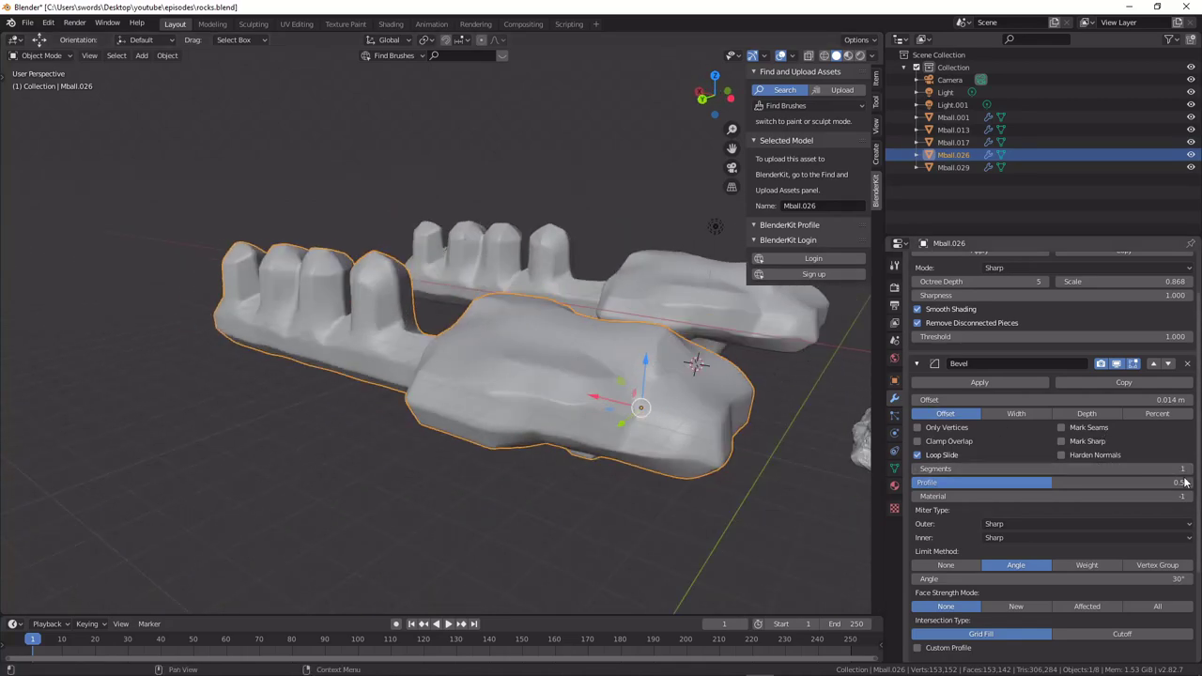
mouse_move(1140, 469)
mouse_down()
mouse_move(1152, 469)
mouse_move(1140, 469)
mouse_up()
middle_drag(663, 429, 771, 415)
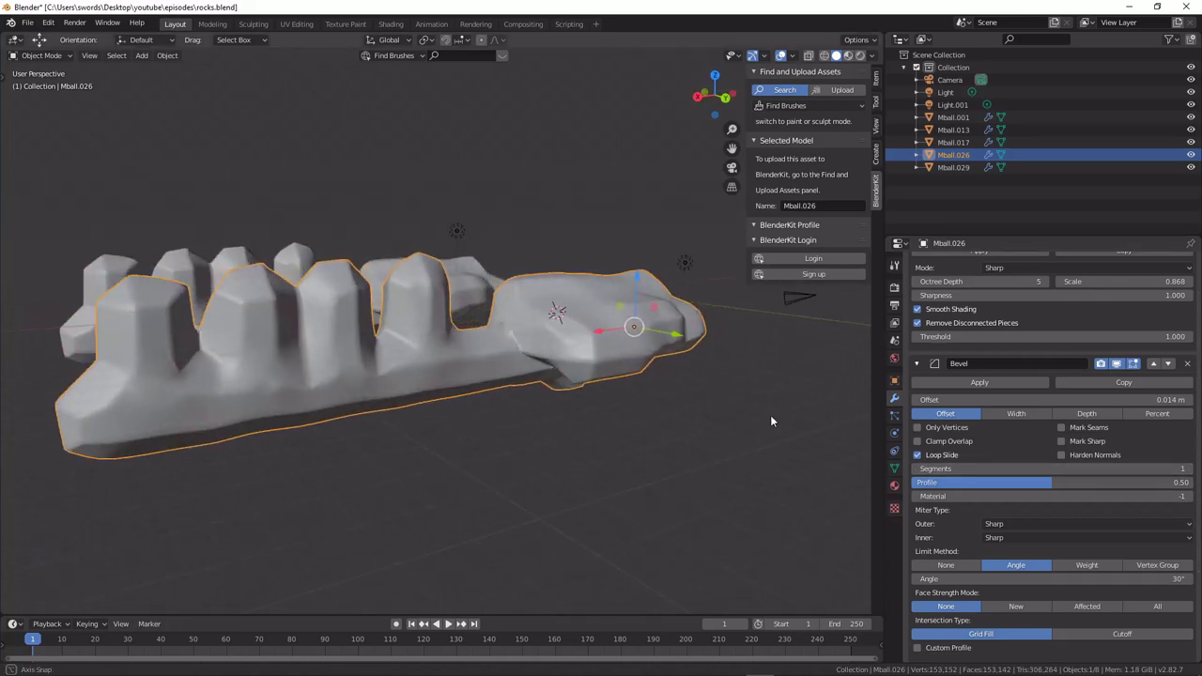
scroll(676, 413, up, 3)
middle_drag(676, 413, 552, 422)
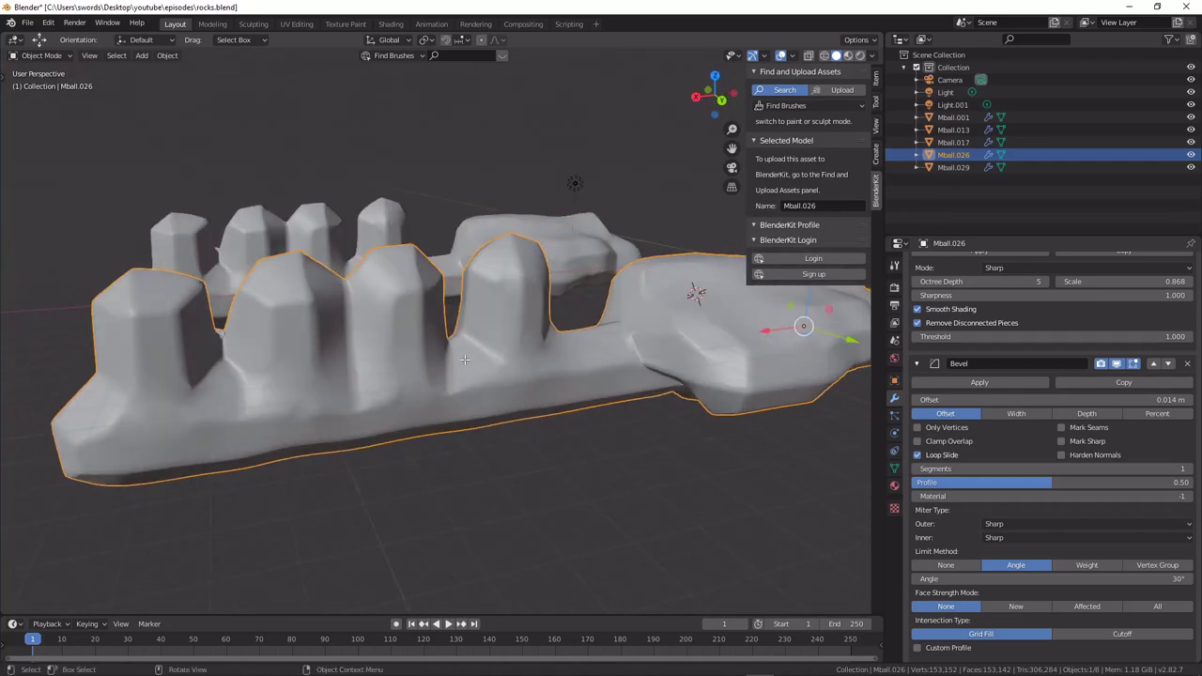
key(Tab)
key(Tab)
key(Tab)
key(Tab)
middle_drag(465, 320, 944, 276)
scroll(685, 280, down, 5)
middle_drag(684, 279, 751, 348)
scroll(916, 360, up, 2)
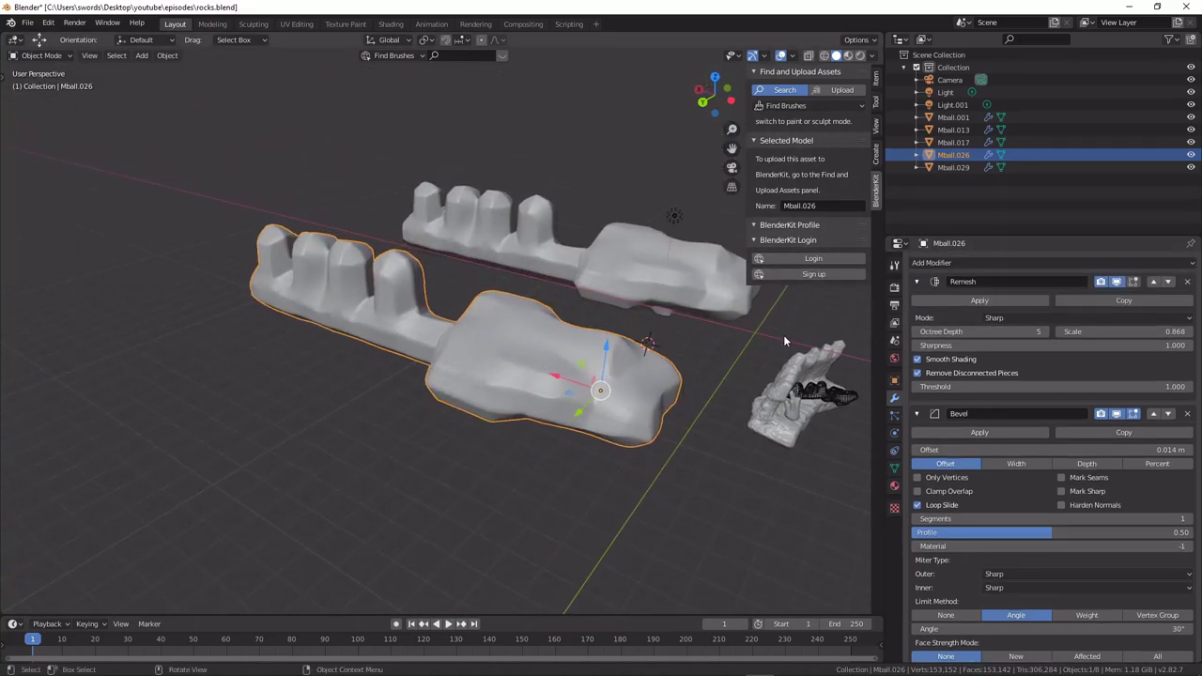
Set the original rock's Remesh octree depth to 4 and apply the Remesh modifier.
click(918, 333)
mouse_move(658, 367)
middle_down()
mouse_move(645, 379)
mouse_move(620, 336)
mouse_move(719, 365)
mouse_move(655, 348)
middle_up()
scroll(656, 347, up, 4)
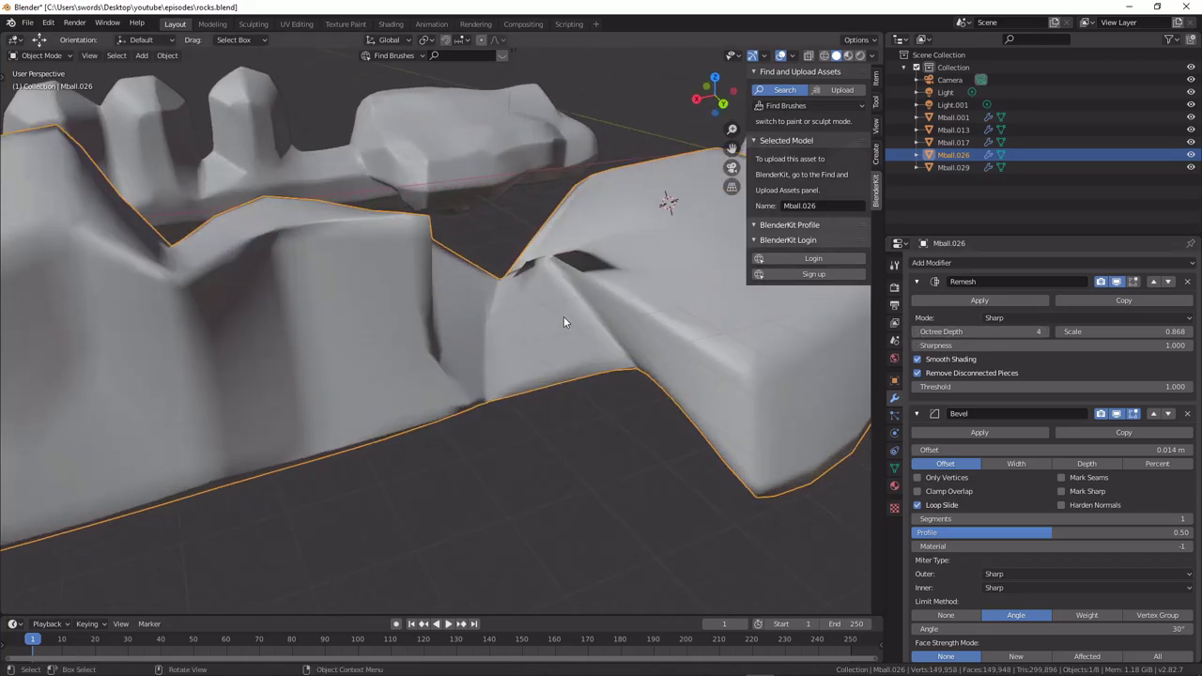
middle_drag(563, 320, 517, 376)
click(953, 301)
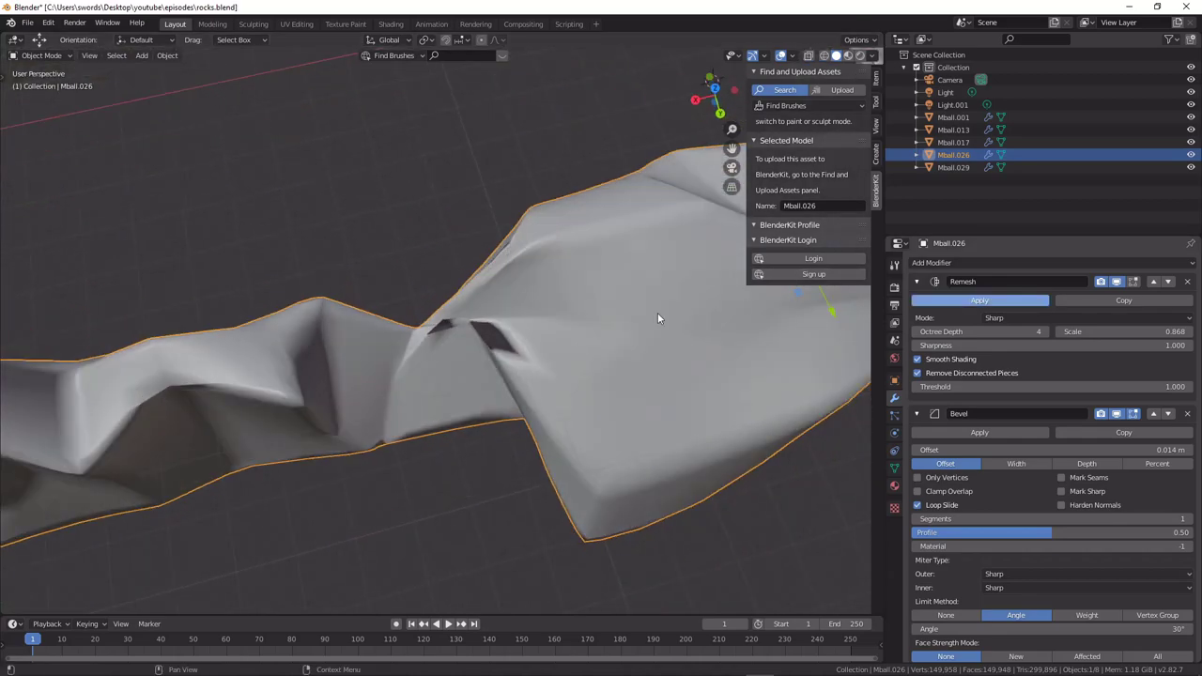
Examine the original rock's remeshed faces around the pinched crease in Edit Mode, and apply its Bevel modifier in Object Mode.
key(Tab)
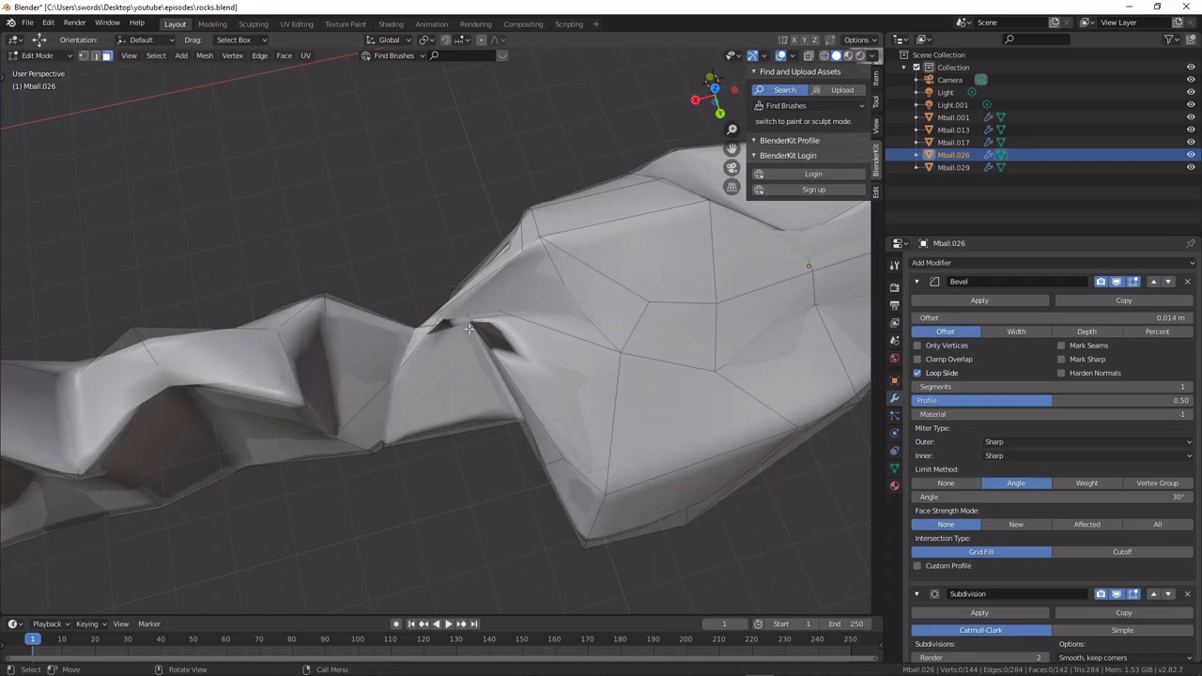
middle_drag(469, 328, 482, 308)
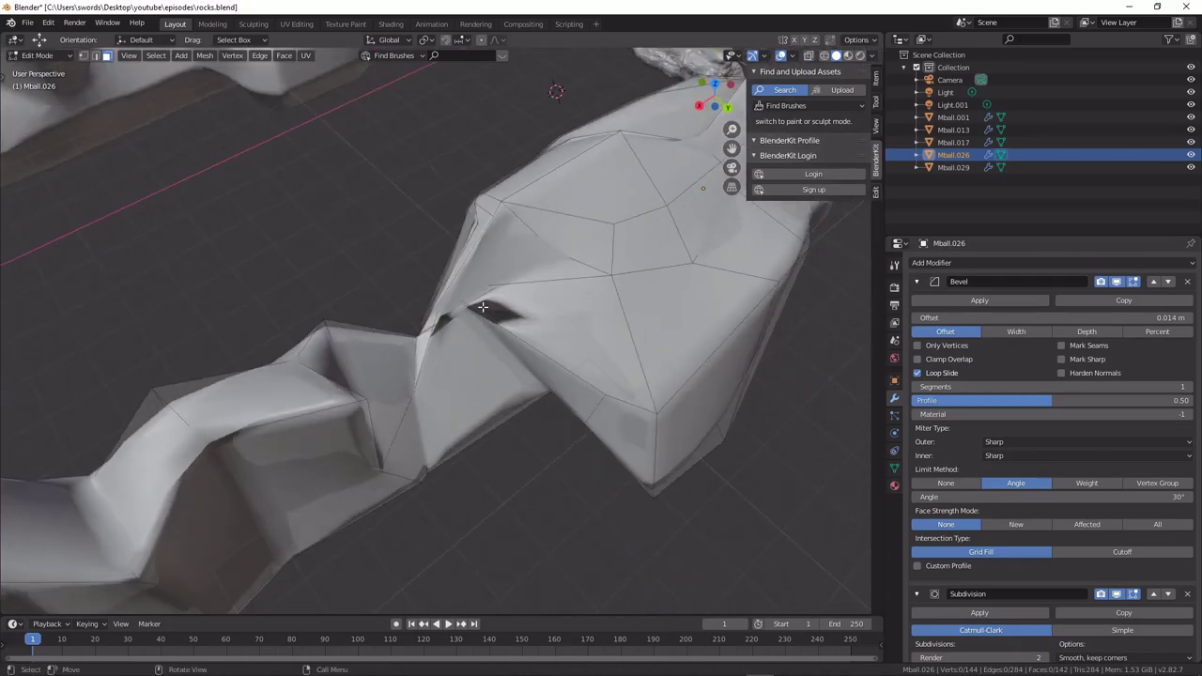
click(952, 302)
key(Tab)
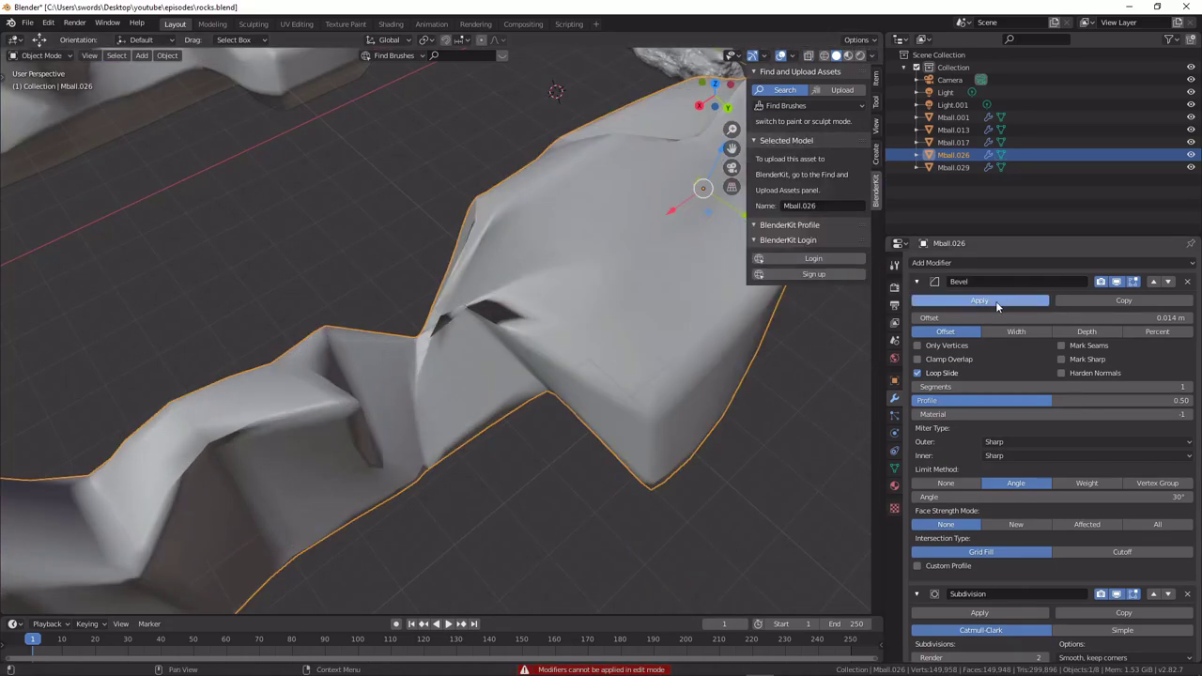
click(997, 302)
In Edit Mode, circle-select the faces around the dark pinched crease where the narrow ridge meets the boulder.
key(c)
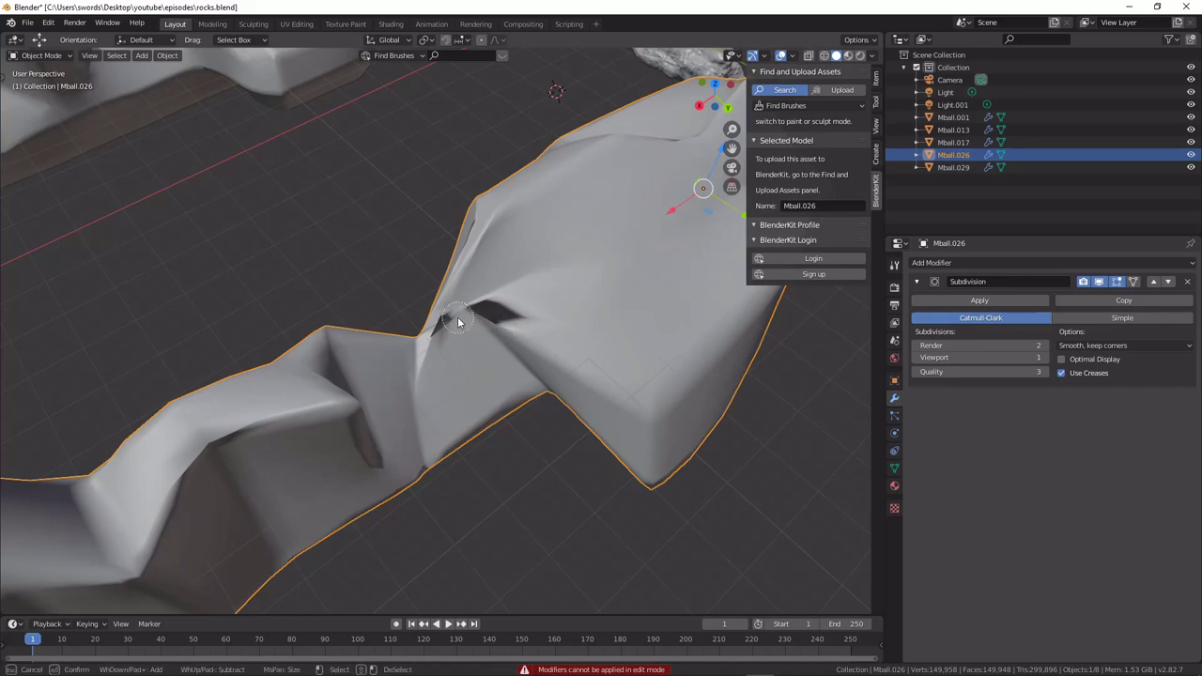
right_click(463, 324)
key(Tab)
key(c)
click(451, 319)
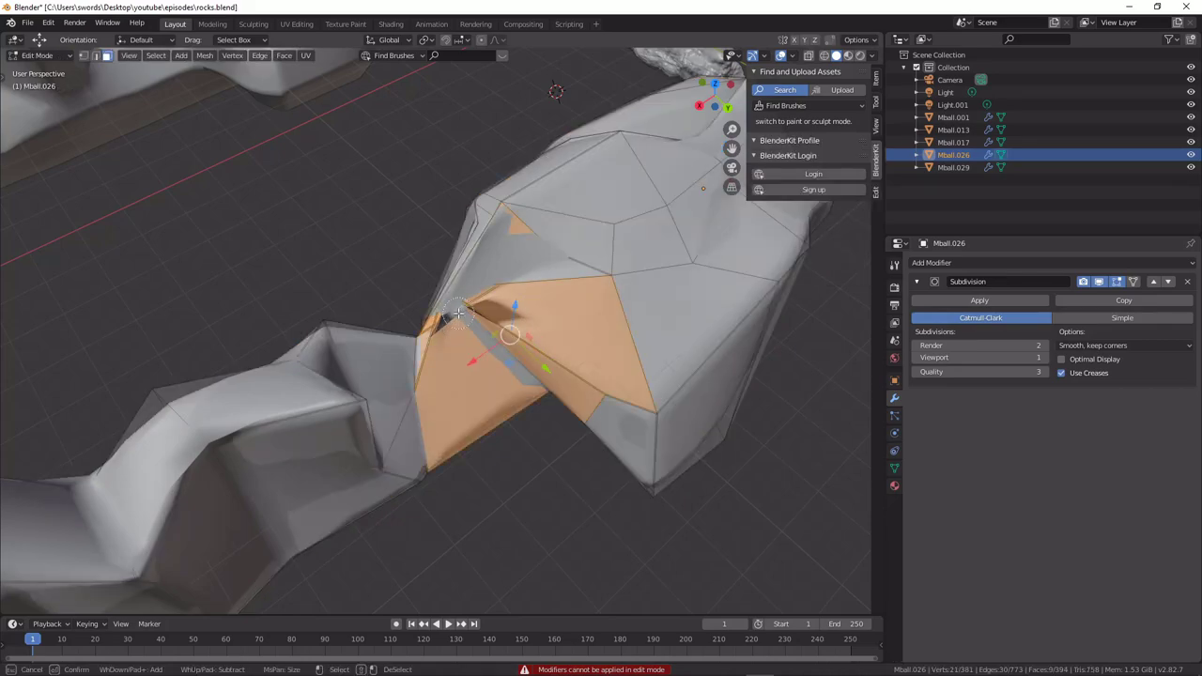
right_click(459, 313)
ctrl+drag(580, 318, 608, 321)
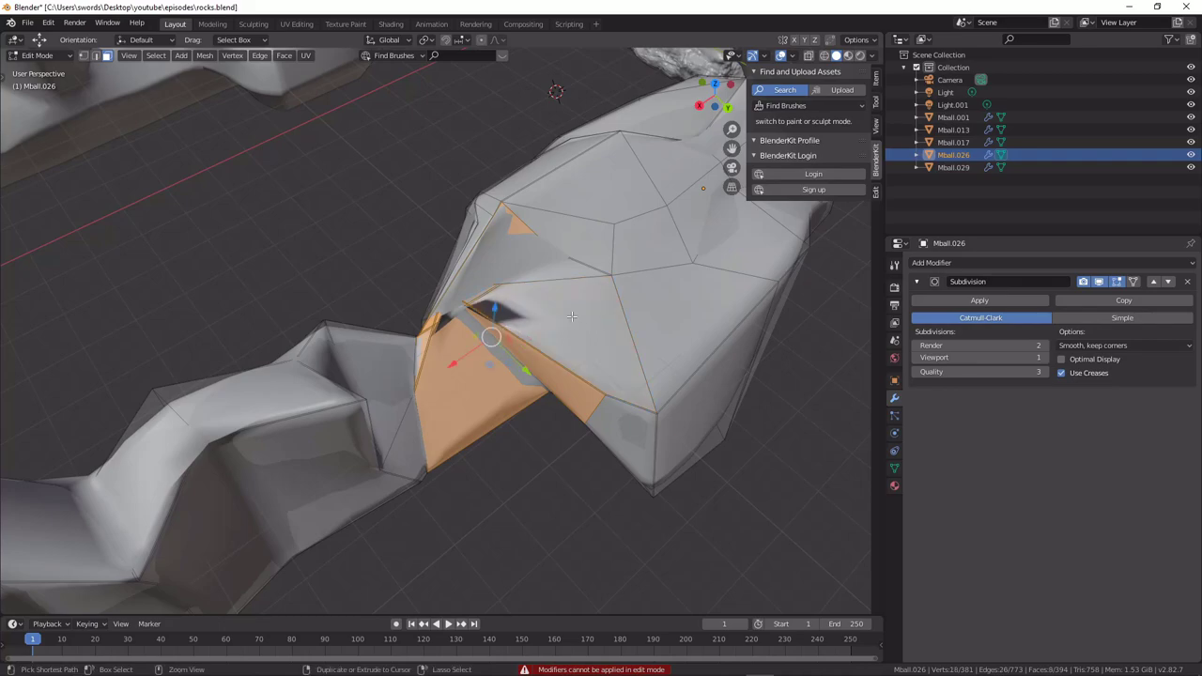
click(452, 309)
key(a)
key(a)
key(c)
click(460, 314)
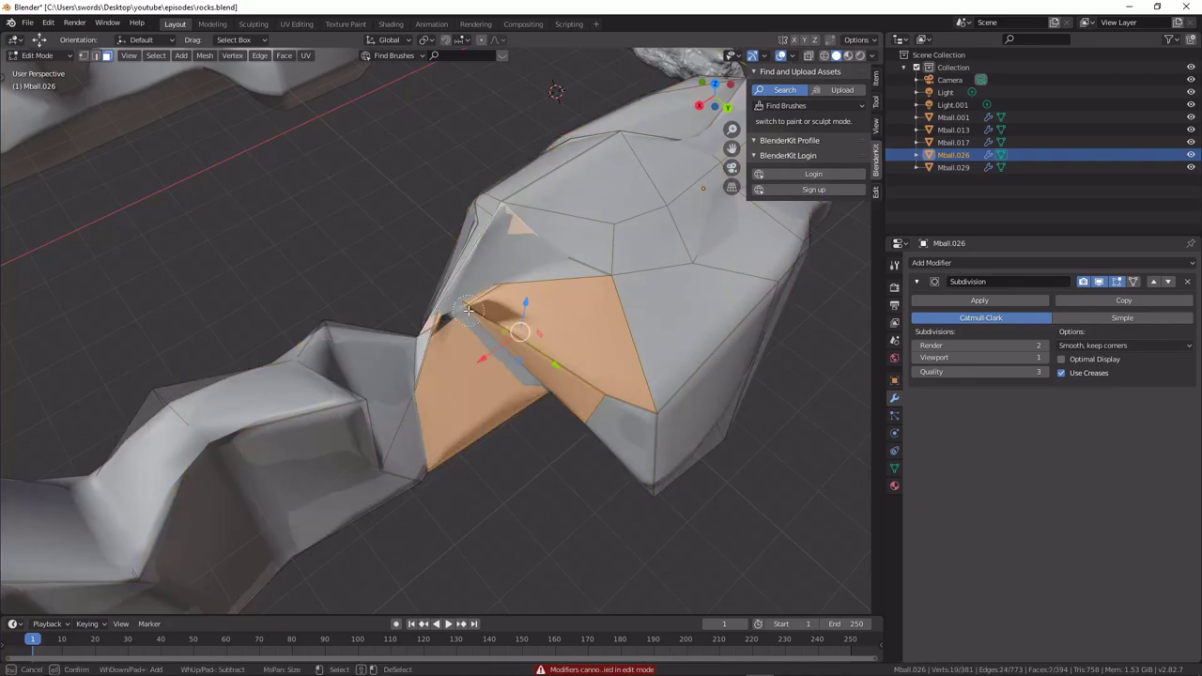
right_click(451, 318)
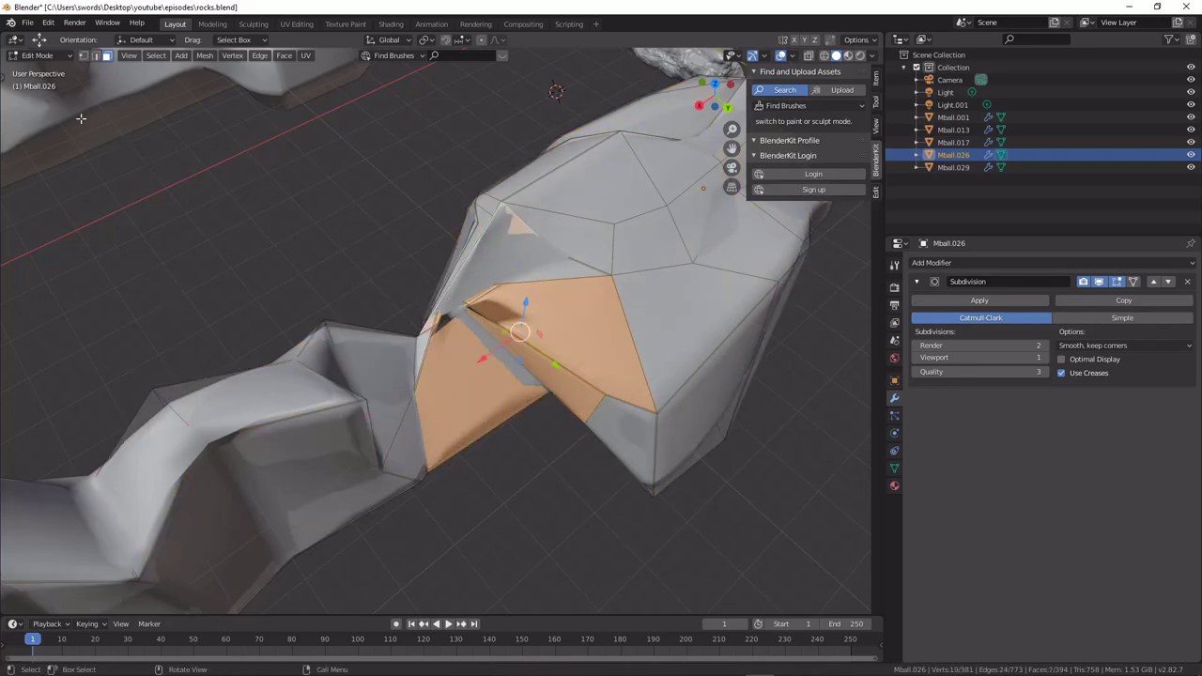
Smooth the selected crease faces with the Smooth tool and check the joint from several angles.
key(n)
key(n)
key(t)
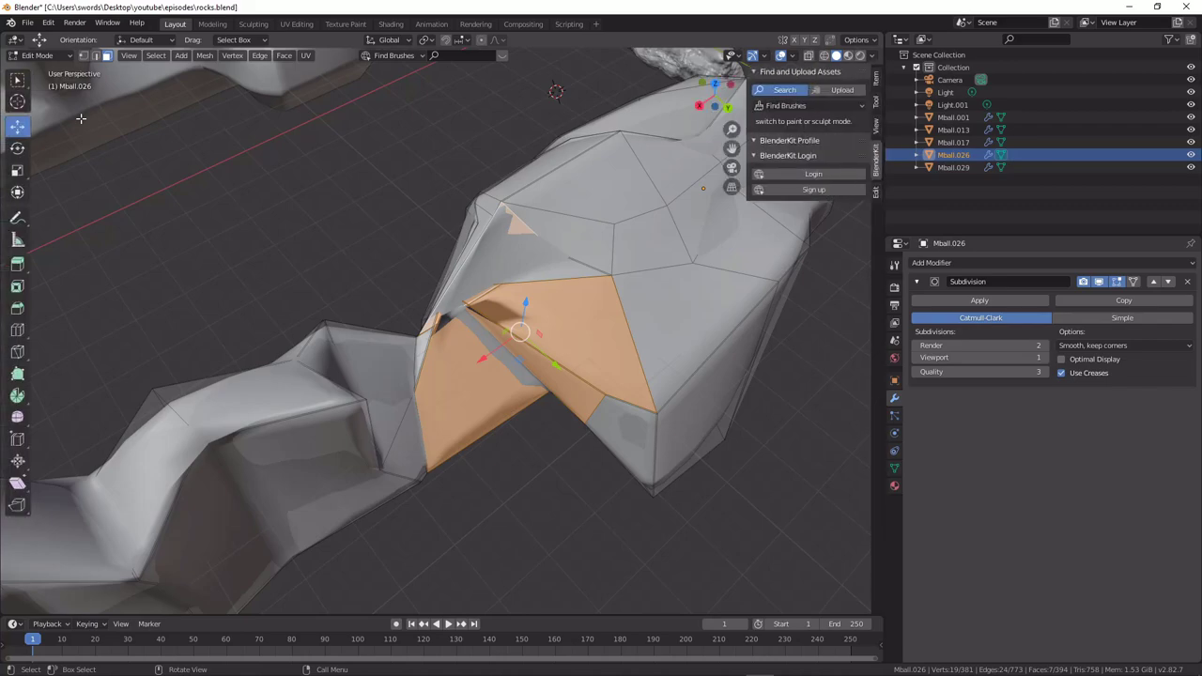
click(26, 423)
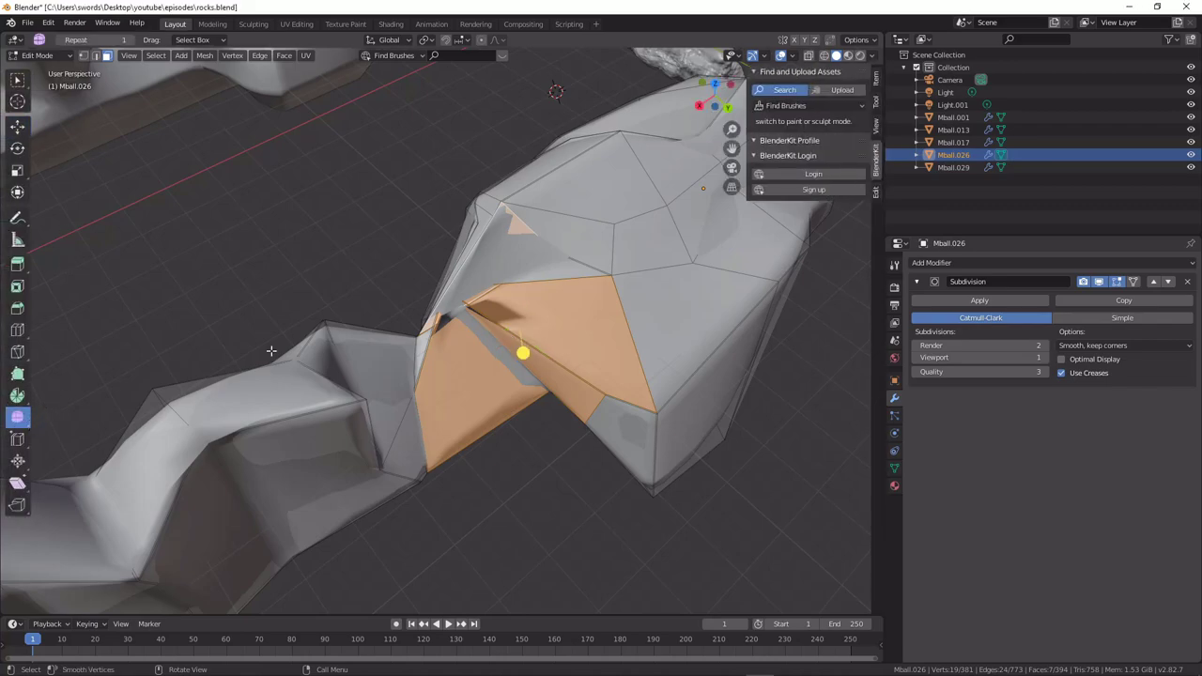
drag(524, 351, 590, 487)
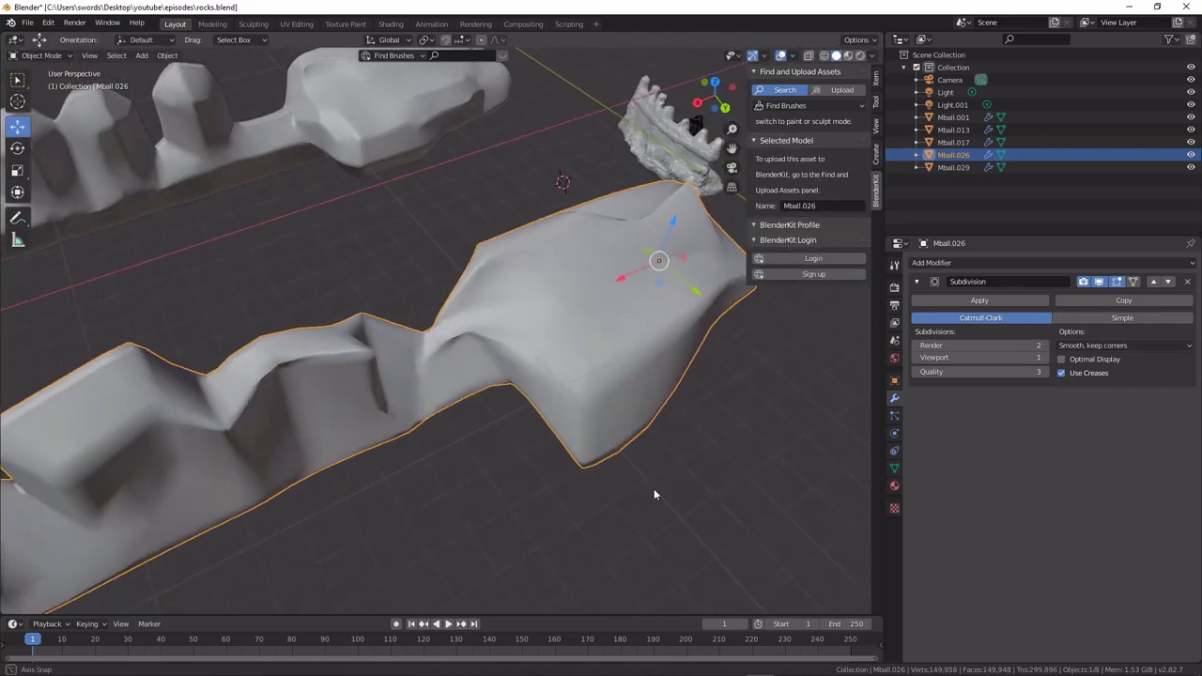
mouse_move(652, 492)
middle_down()
mouse_move(551, 463)
mouse_move(639, 496)
middle_up()
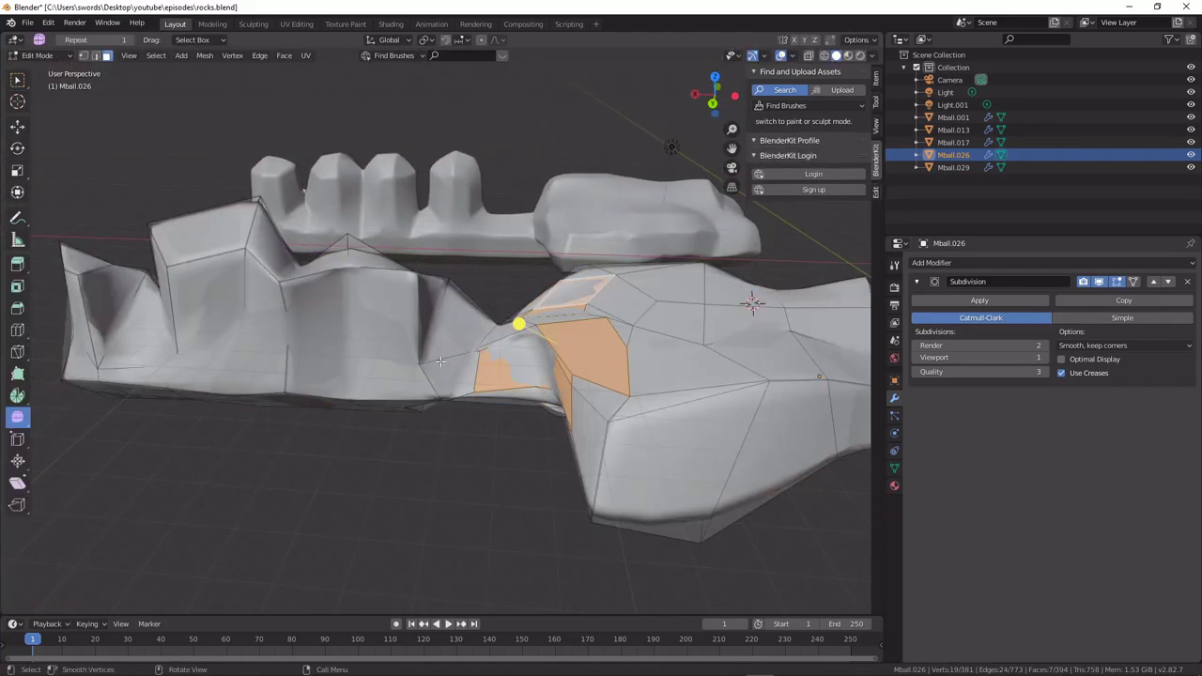
middle_drag(504, 349, 505, 328)
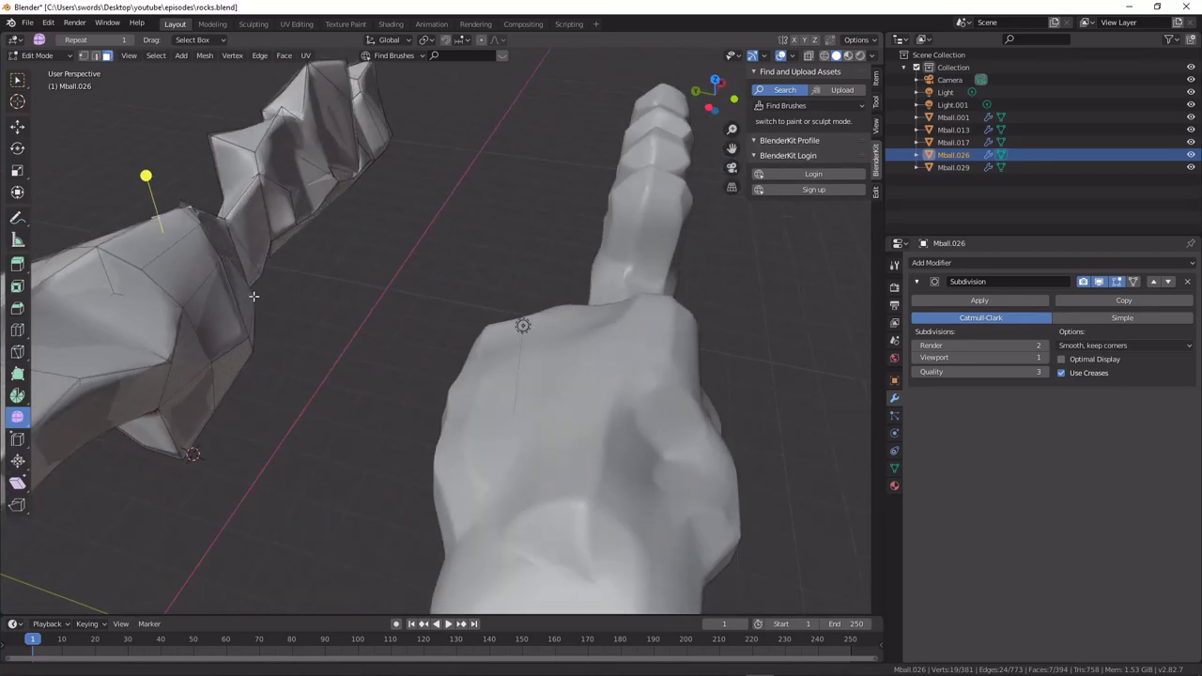
Select the duplicate rock formation and apply its Remesh modifier.
middle_drag(484, 347, 545, 315)
click(509, 341)
key(Tab)
key(Tab)
click(980, 299)
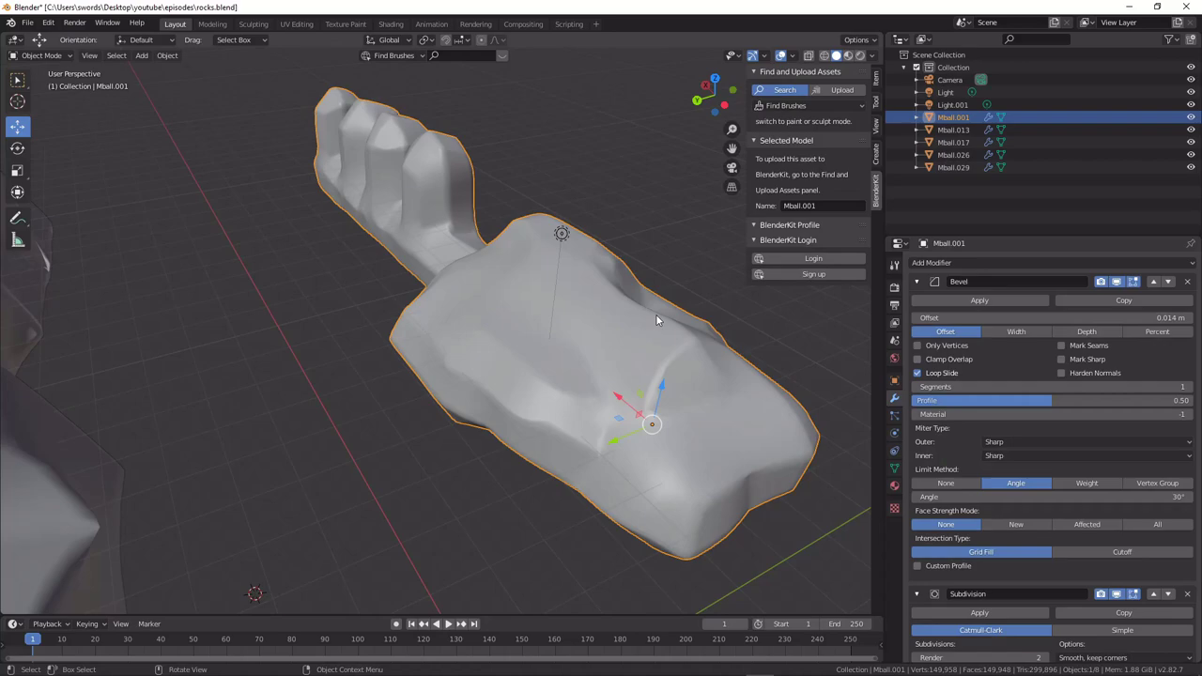
In Edit Mode, select four adjacent faces on top of the duplicate's boulder and smooth their vertices.
key(Tab)
middle_drag(517, 263, 517, 337)
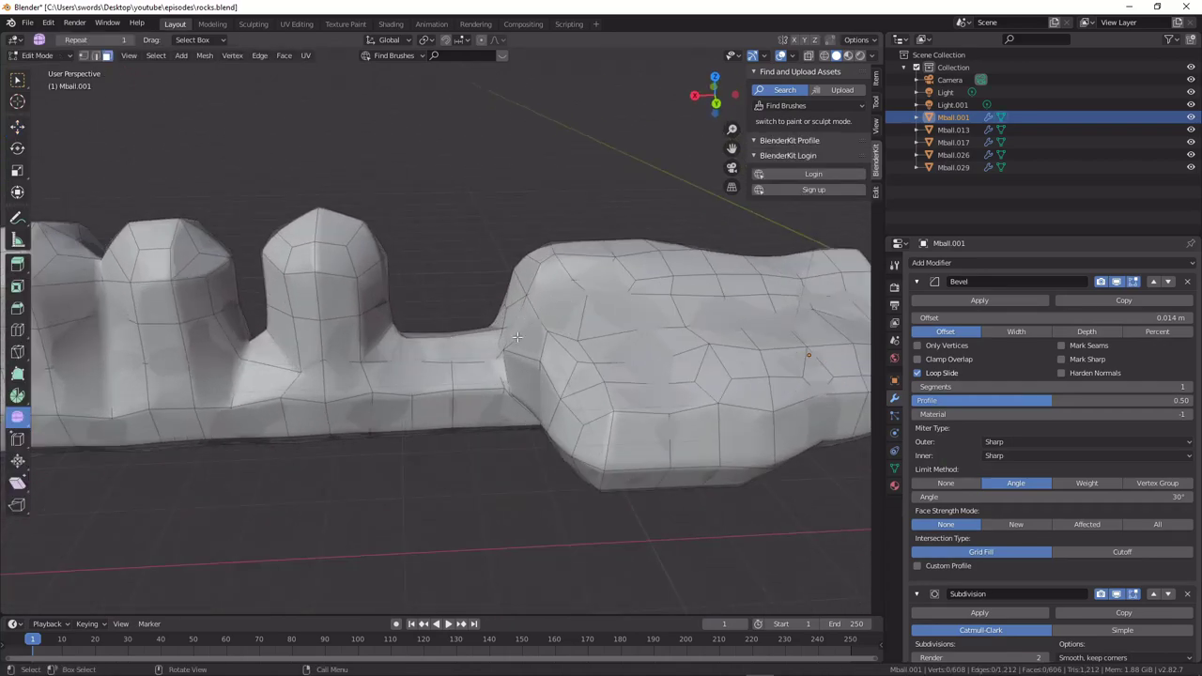
middle_drag(579, 244, 511, 310)
click(512, 316)
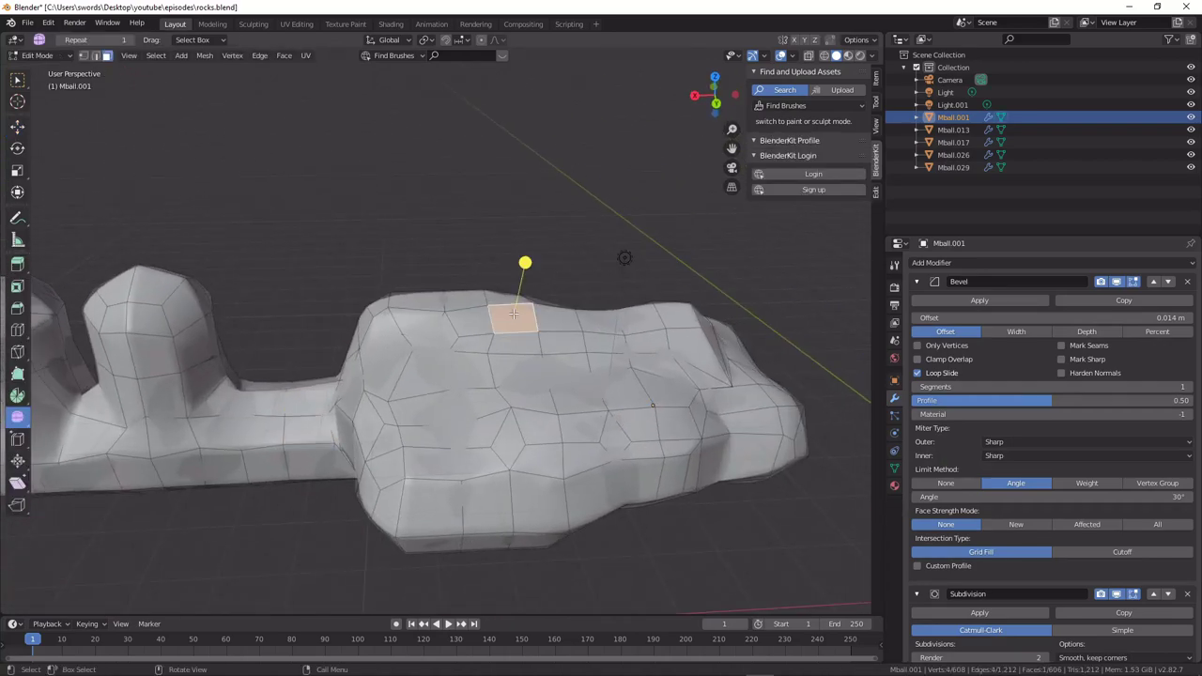
shift+click(495, 296)
shift+click(462, 305)
shift+click(480, 326)
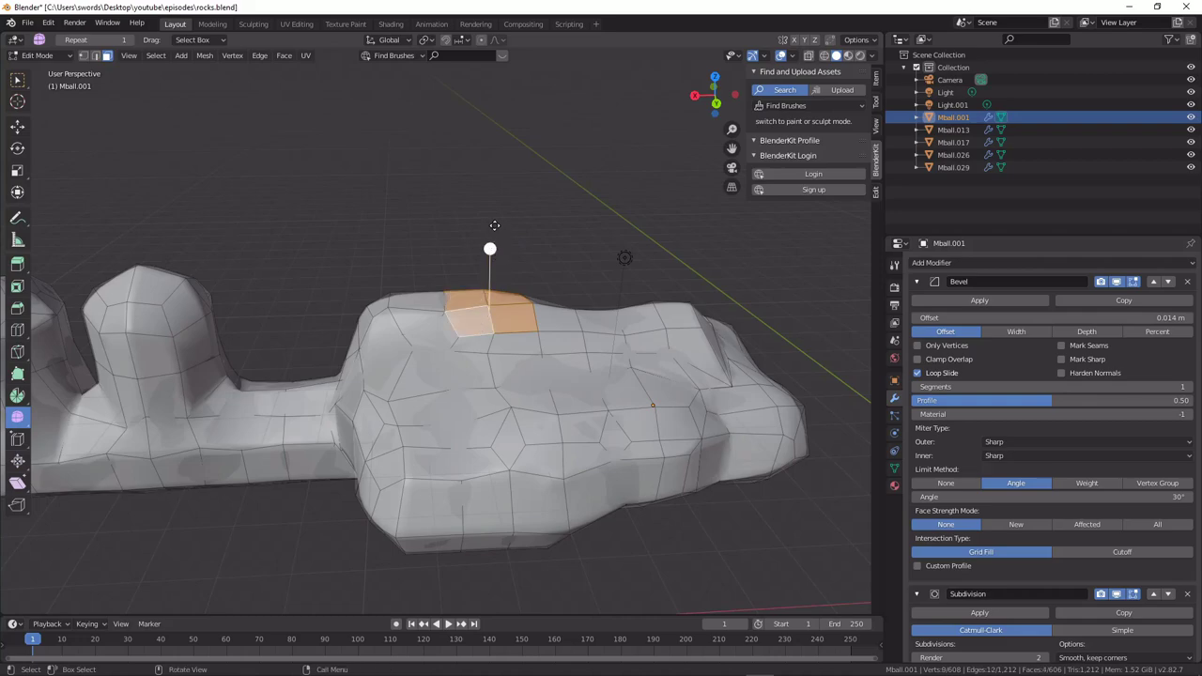
click(490, 250)
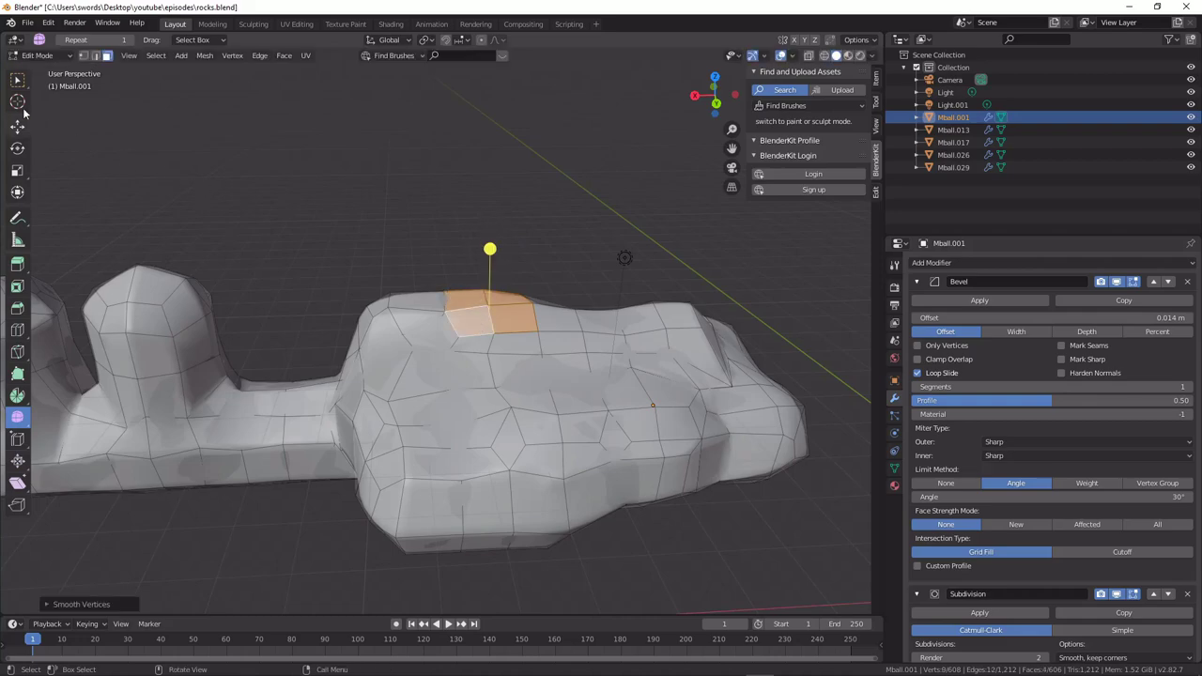
Move the four selected top faces downward to sink a hollow into the boulder and check the shape in Object Mode.
click(17, 126)
mouse_move(494, 265)
mouse_down()
mouse_move(497, 197)
mouse_move(487, 281)
mouse_up()
key(Tab)
middle_drag(487, 281, 573, 304)
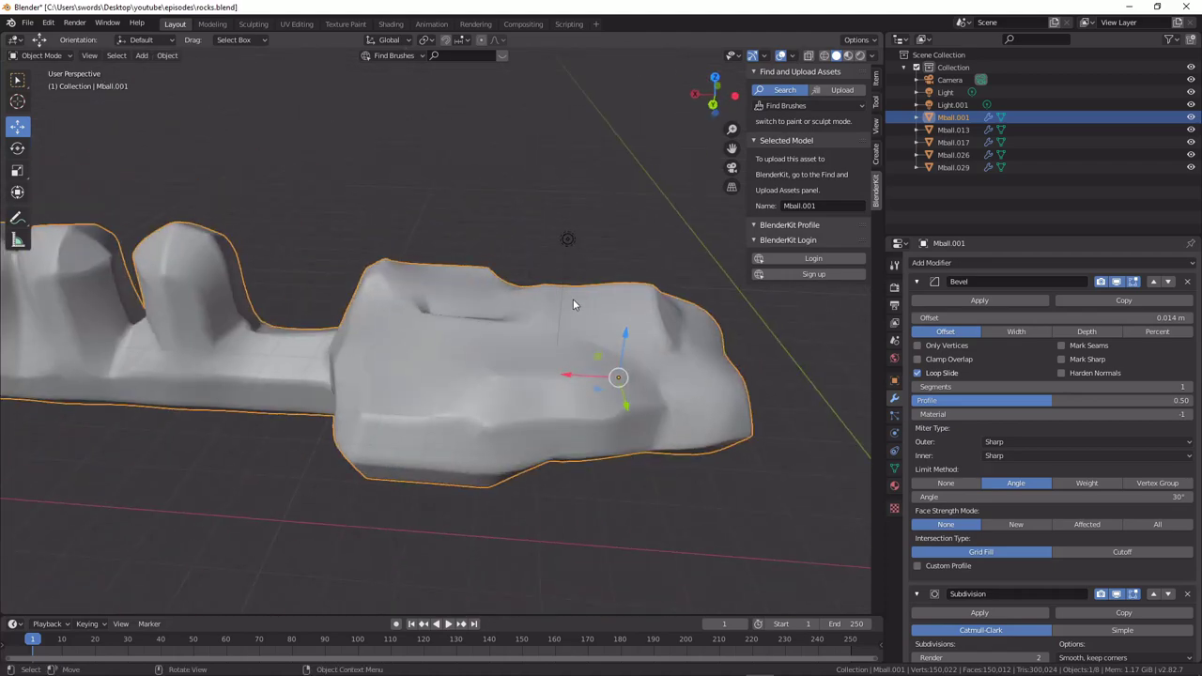
key(Tab)
click(572, 400)
shift+click(600, 386)
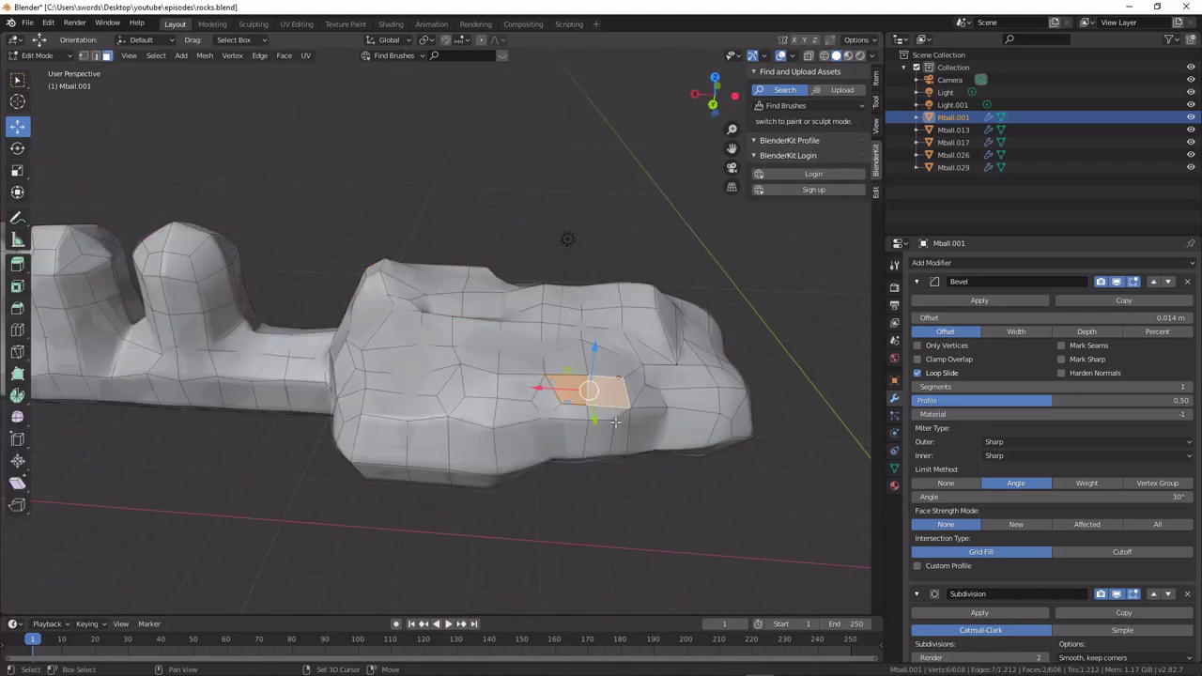
shift+click(618, 428)
shift+click(591, 436)
key(a)
key(a)
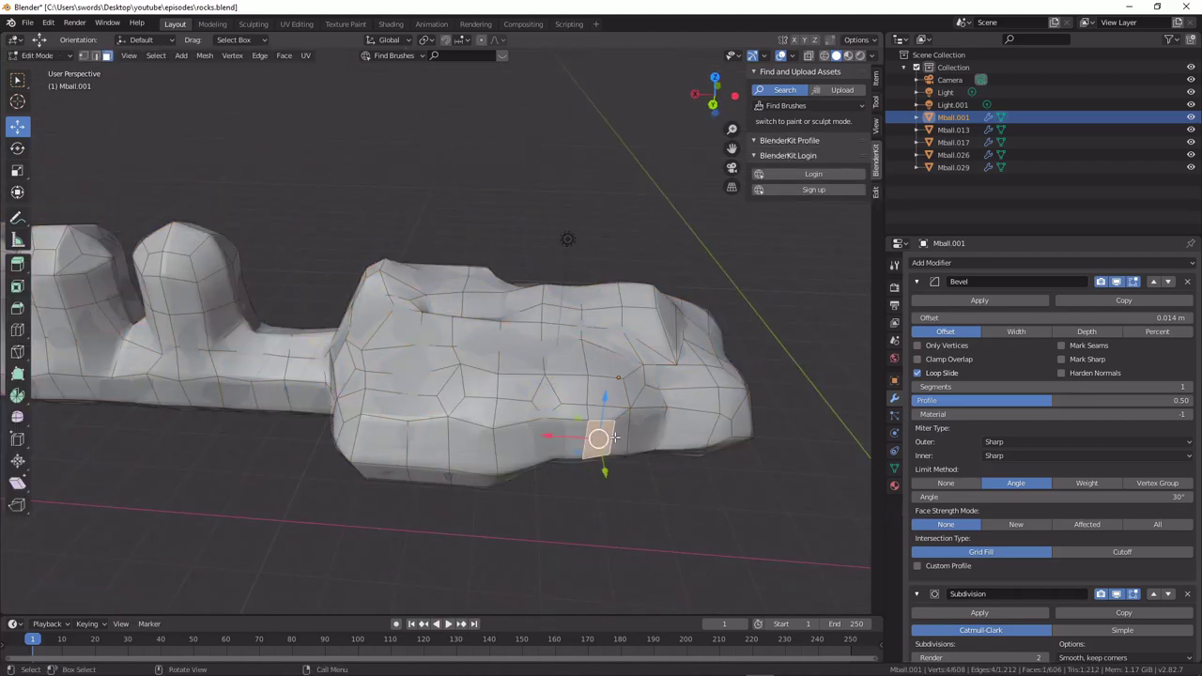
Select a block of five adjacent faces low on the boulder's side and push it inward about 0.12 m along Y.
shift+click(619, 434)
shift+click(584, 413)
shift+click(575, 439)
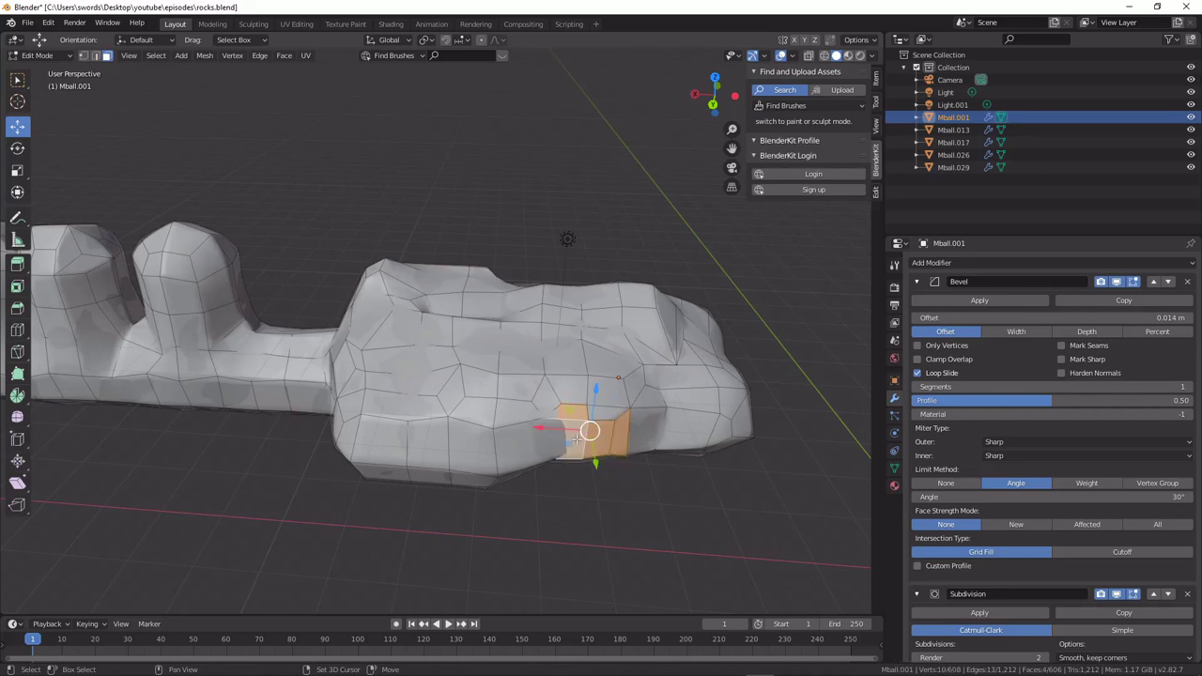
middle_drag(611, 418, 487, 472)
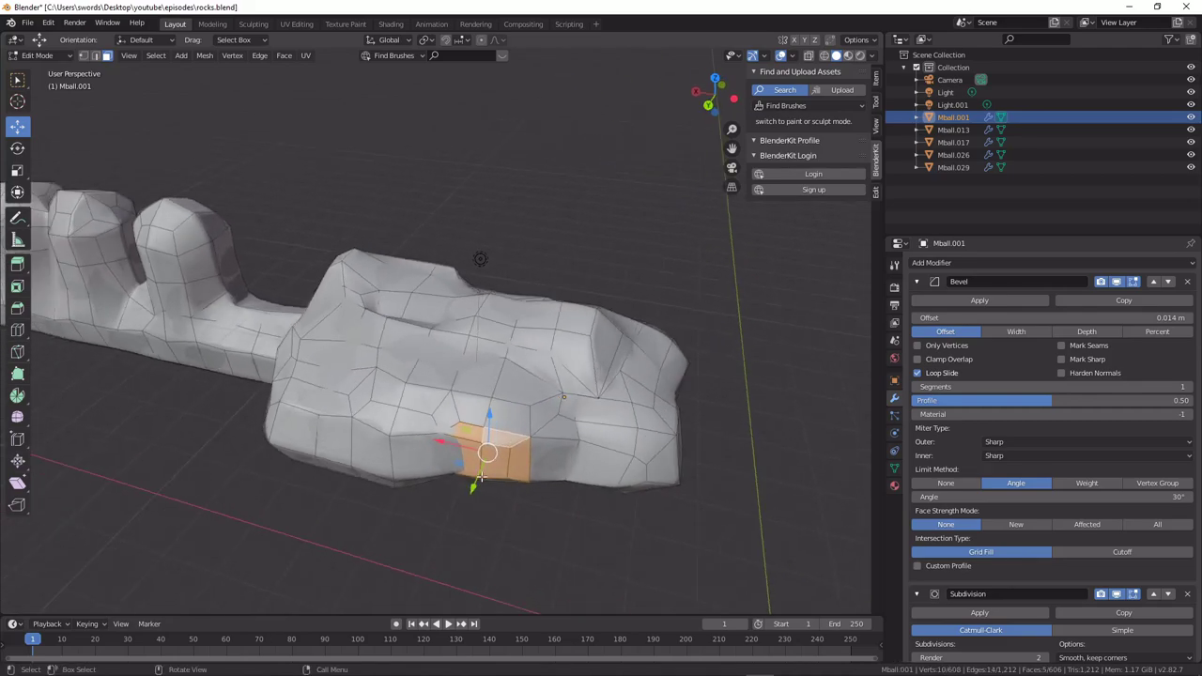
drag(476, 484, 457, 504)
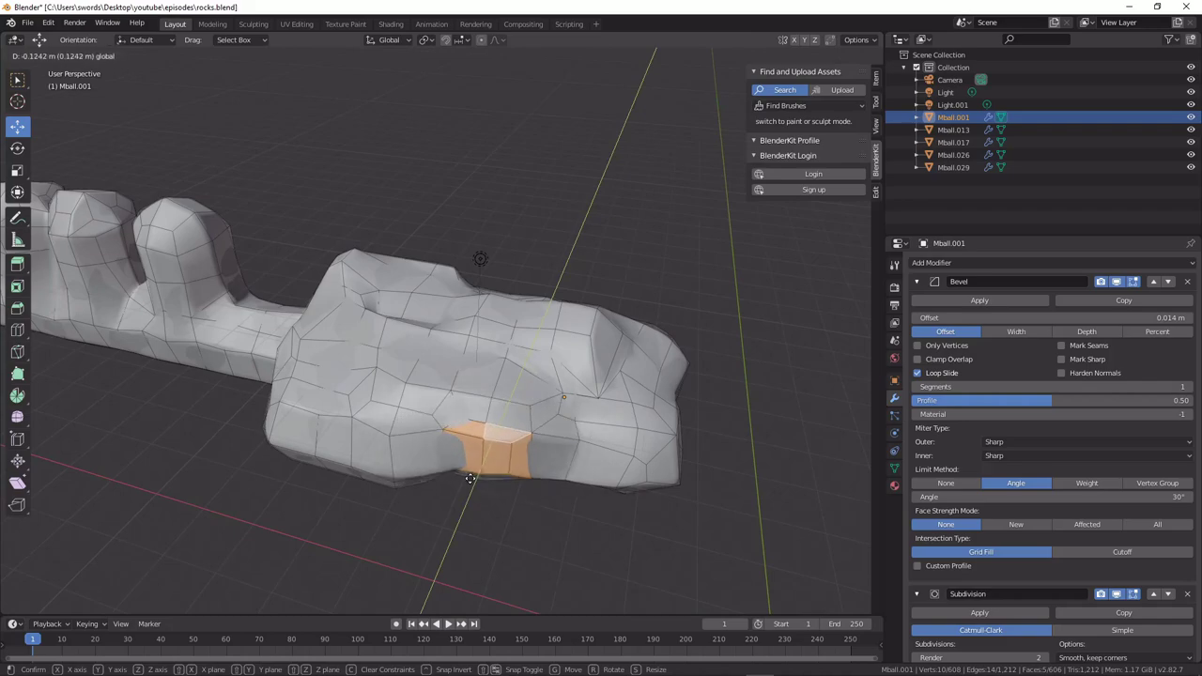
click(468, 480)
middle_drag(467, 480, 380, 385)
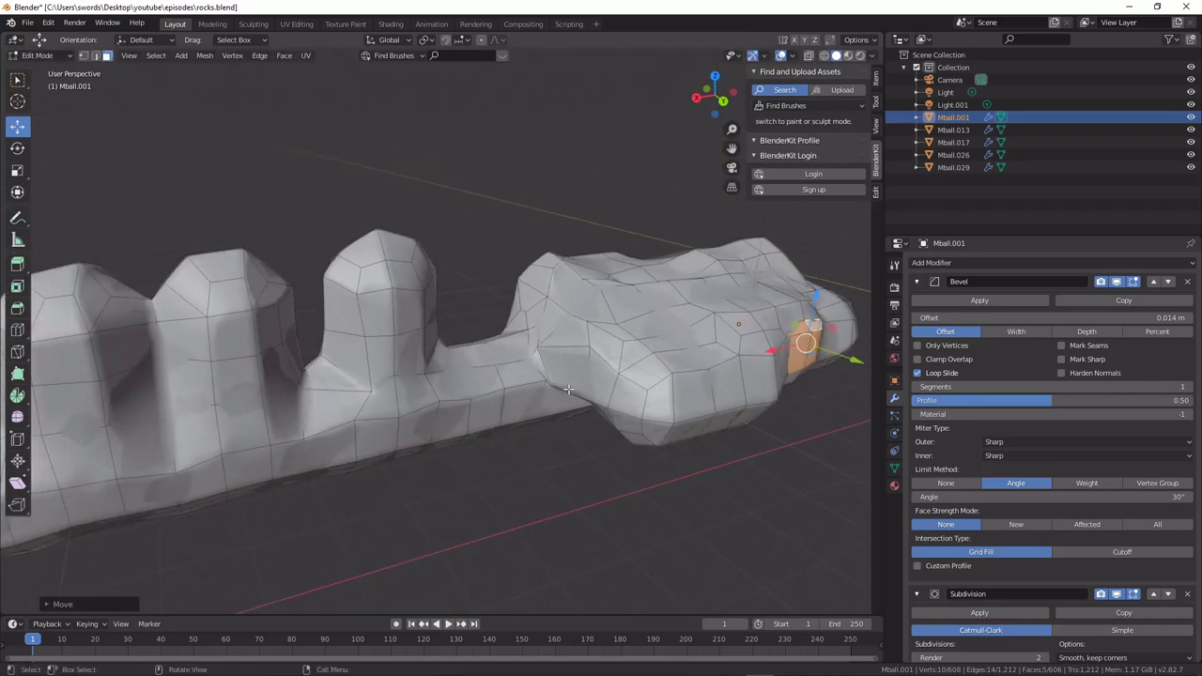
Apply the Bevel modifier to the rock formation in Object Mode and remove its Subdivision modifier.
click(988, 300)
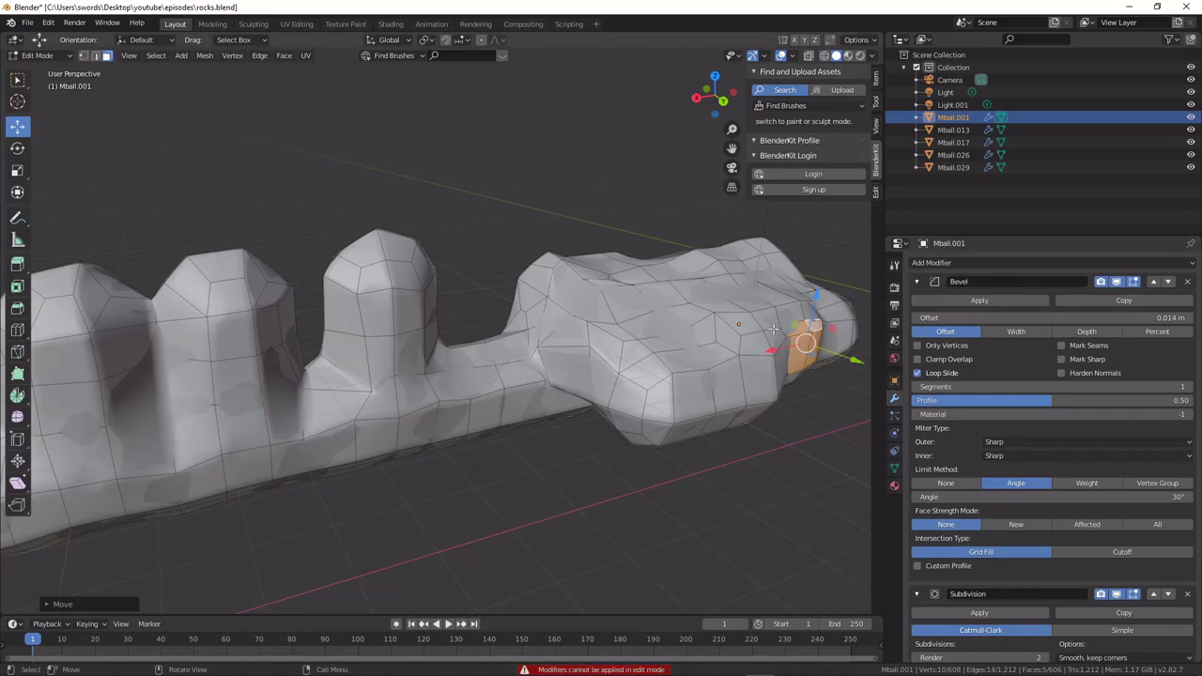
middle_drag(639, 338, 808, 342)
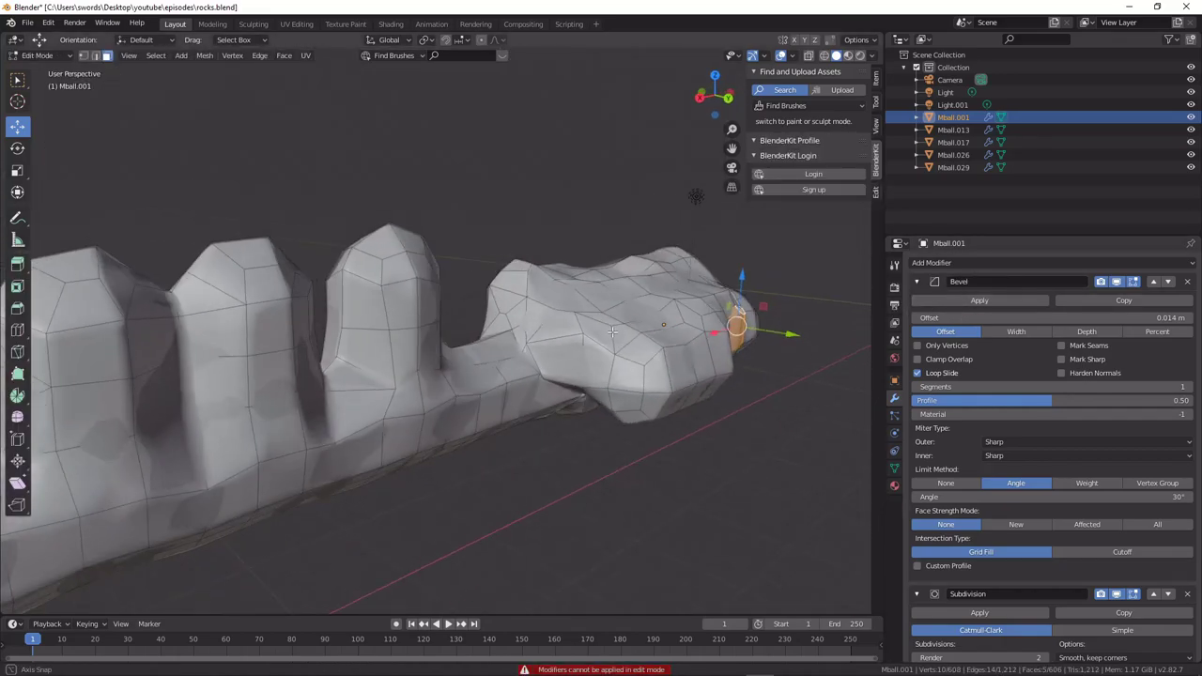
key(Tab)
click(963, 305)
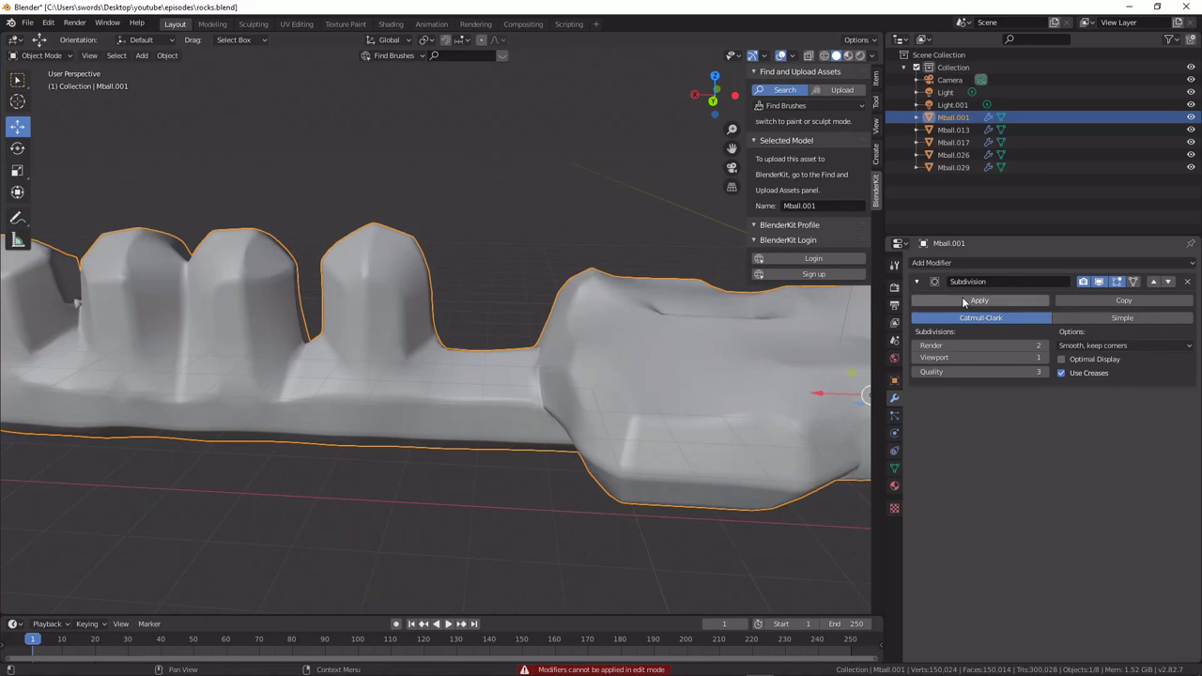
click(1188, 282)
Add a Multiresolution modifier to the rock formation and subdivide it three times.
click(997, 263)
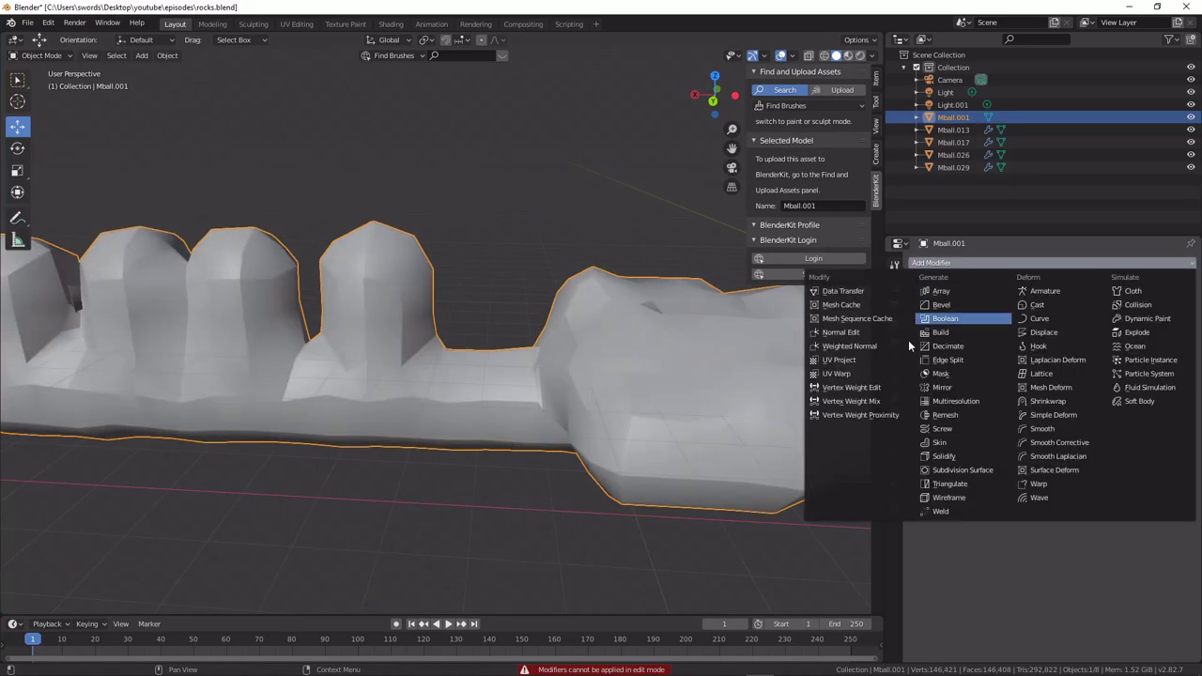
click(970, 403)
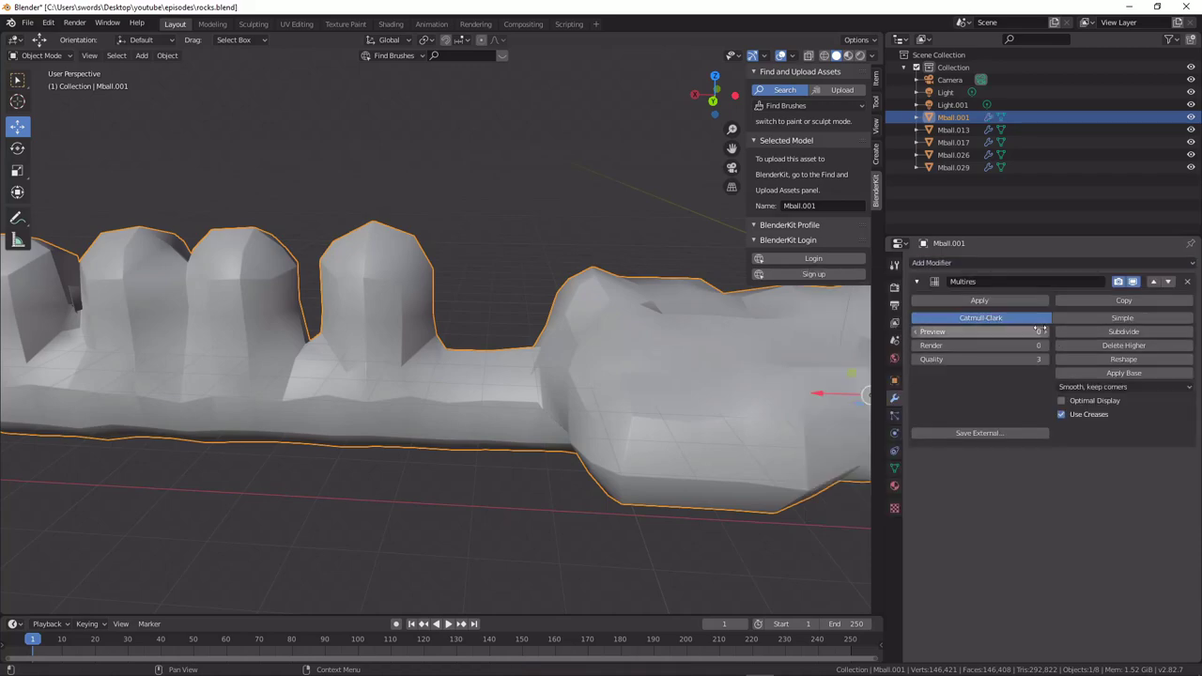
click(1107, 331)
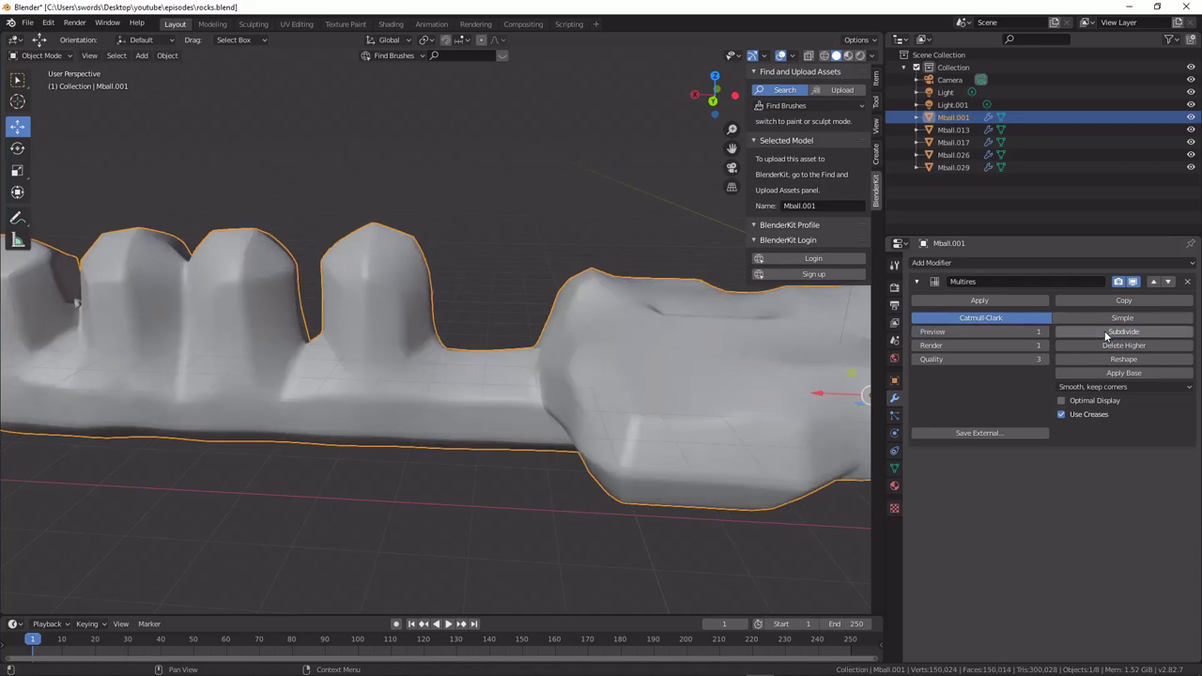
click(1106, 333)
middle_drag(749, 347, 695, 344)
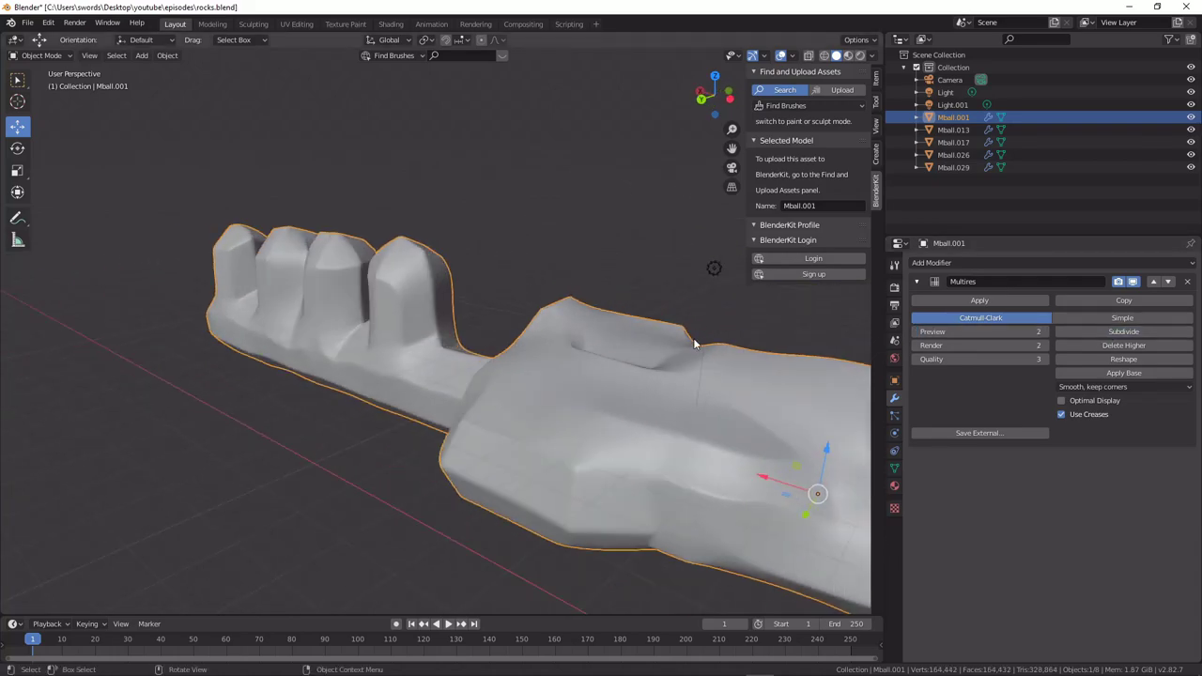
click(1107, 332)
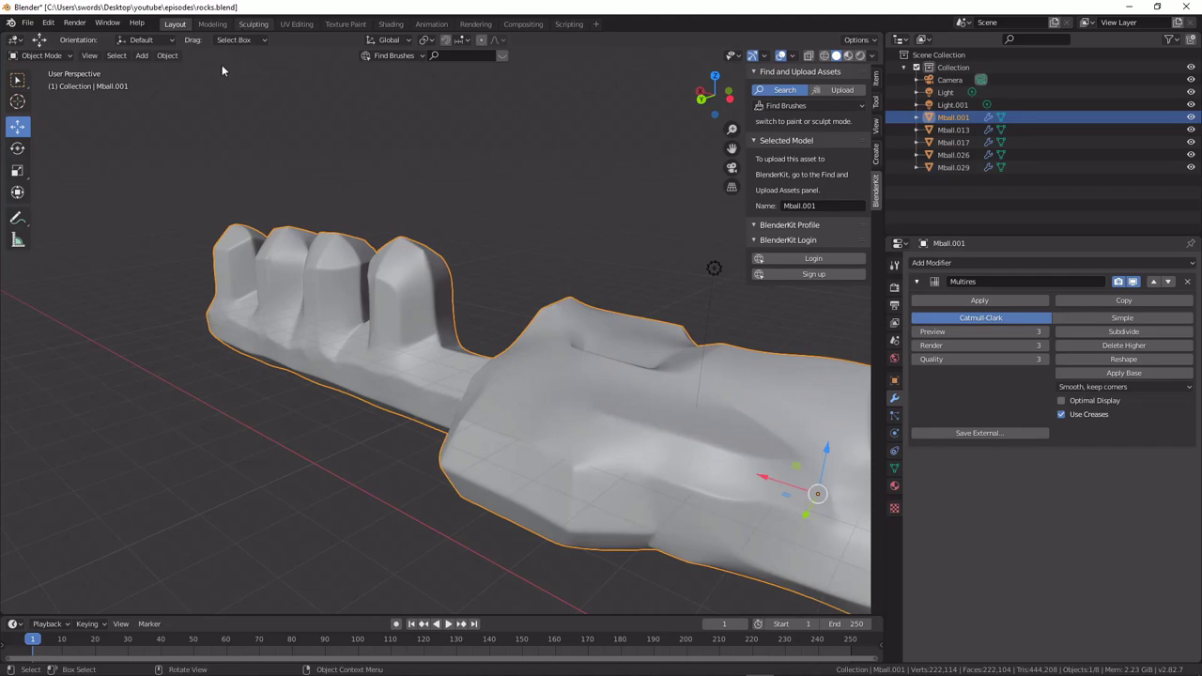
Switch to the Sculpting workspace and load the first "rock" brush from the BlenderKit rock category.
key(ctrl+Page_Down)
key(ctrl+Page_Down)
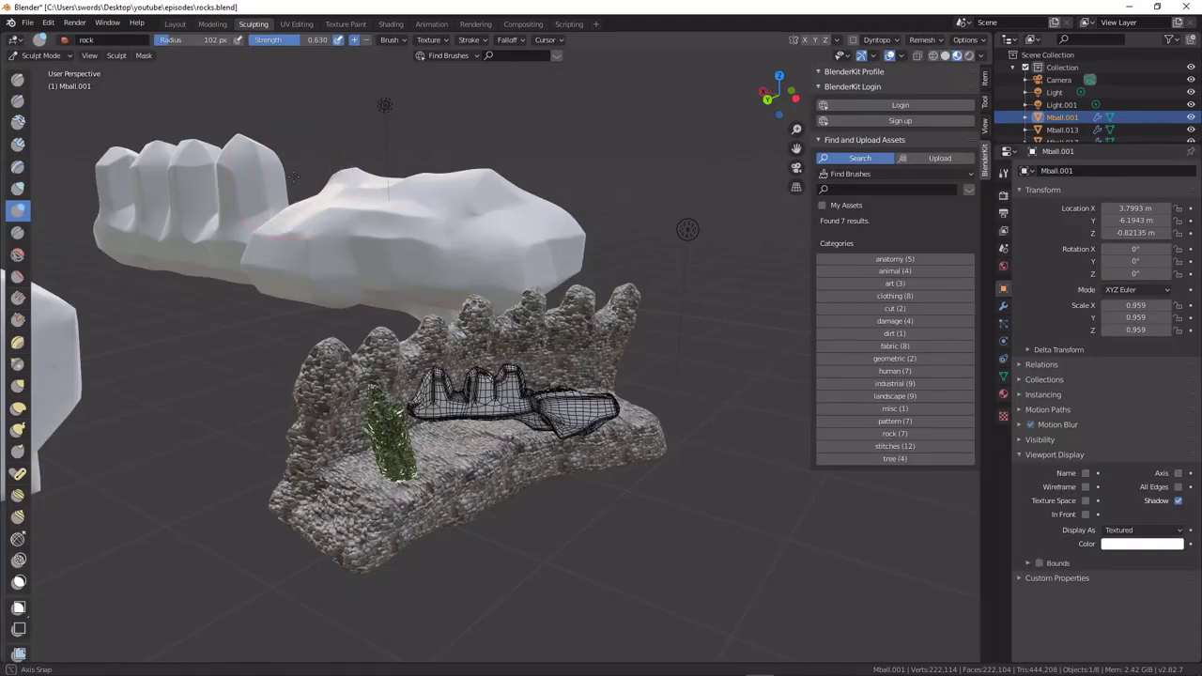
middle_drag(293, 176, 451, 184)
shift+middle_drag(103, 183, 260, 223)
mouse_move(639, 230)
middle_down()
mouse_move(517, 239)
mouse_move(683, 254)
middle_up()
scroll(518, 238, down, 2)
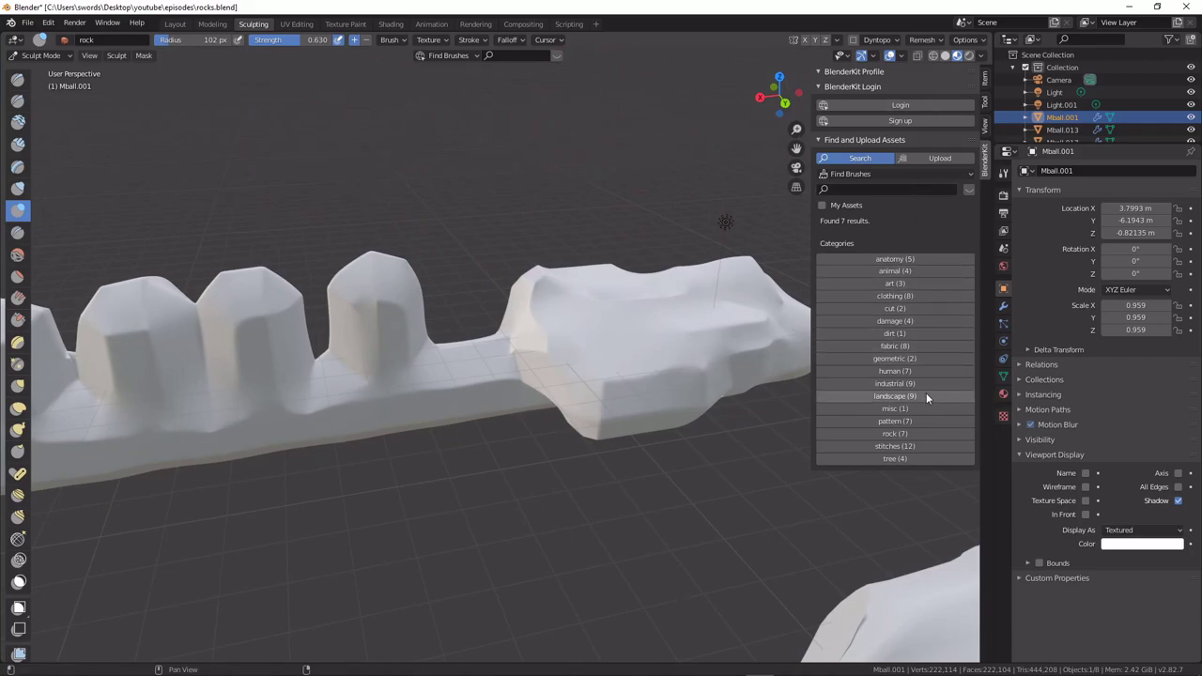
click(895, 433)
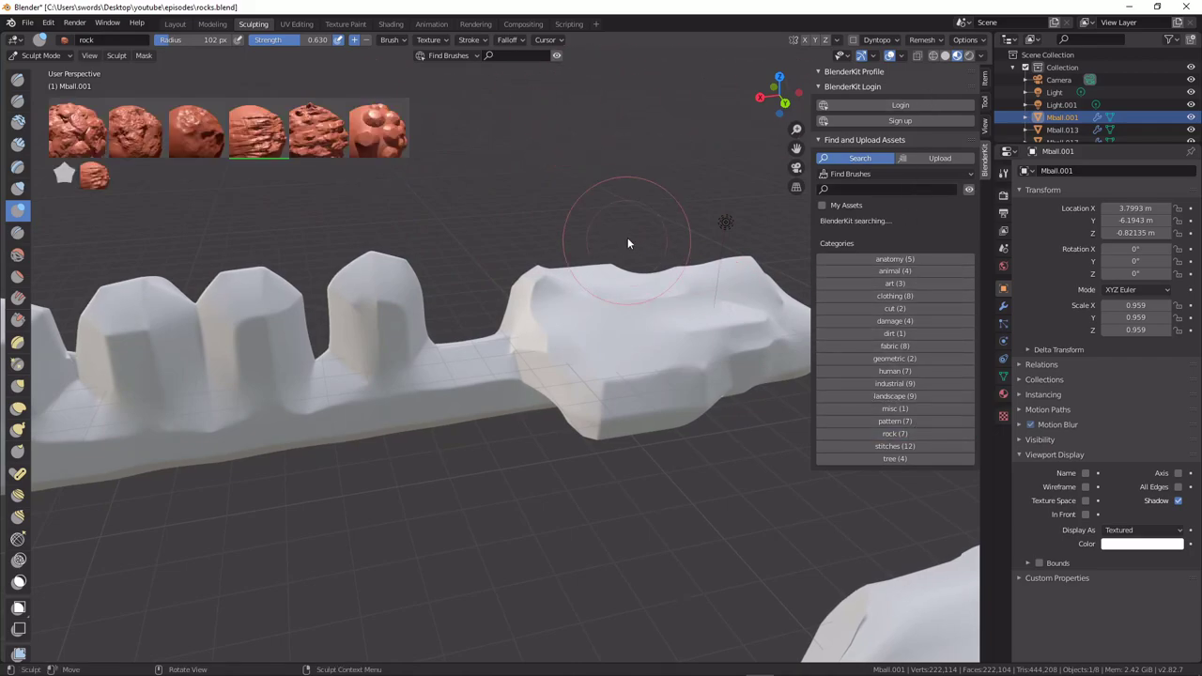
mouse_move(322, 125)
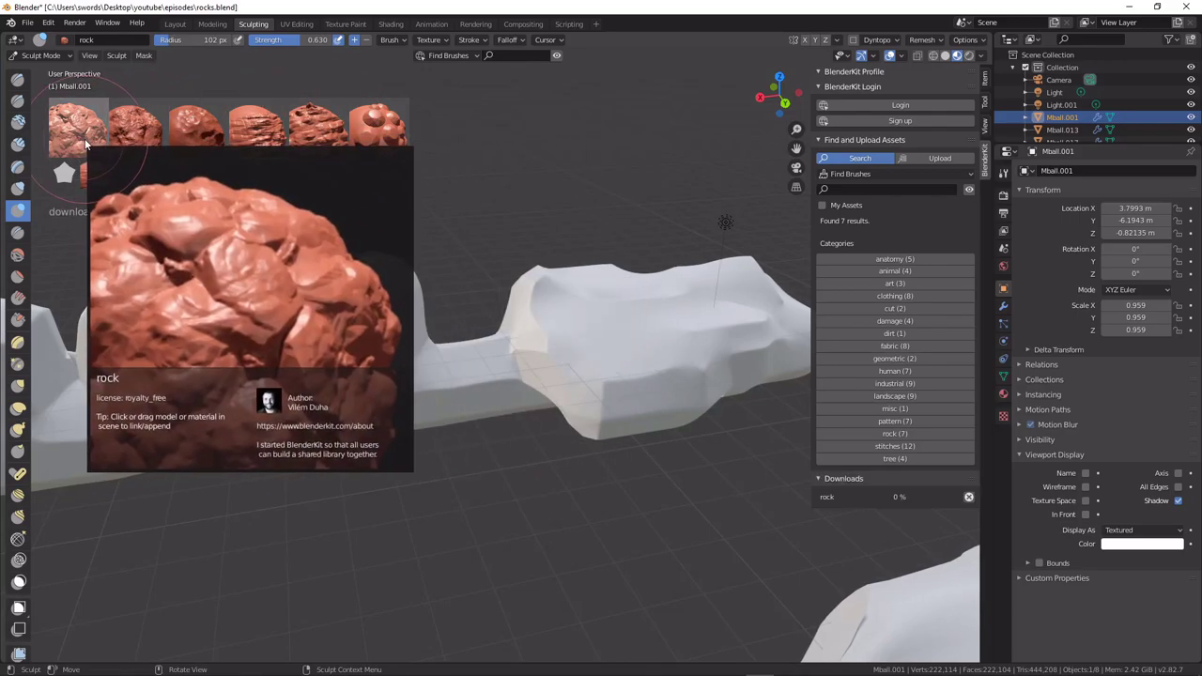
click(79, 134)
Sculpt rough rock detail with the rock brush over the boulder's top, long side and end near the pillars.
mouse_move(536, 256)
middle_down()
mouse_move(618, 247)
mouse_move(550, 201)
mouse_move(438, 304)
mouse_move(505, 300)
mouse_move(459, 314)
middle_up()
drag(458, 315, 537, 315)
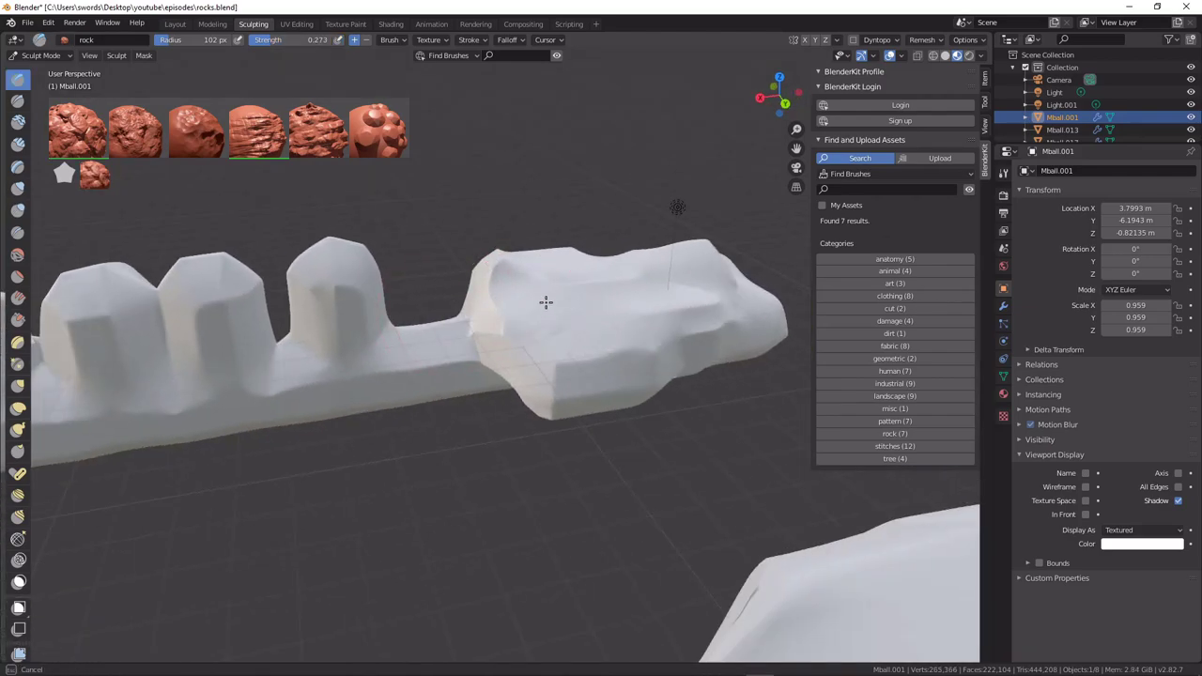
middle_drag(537, 208, 422, 344)
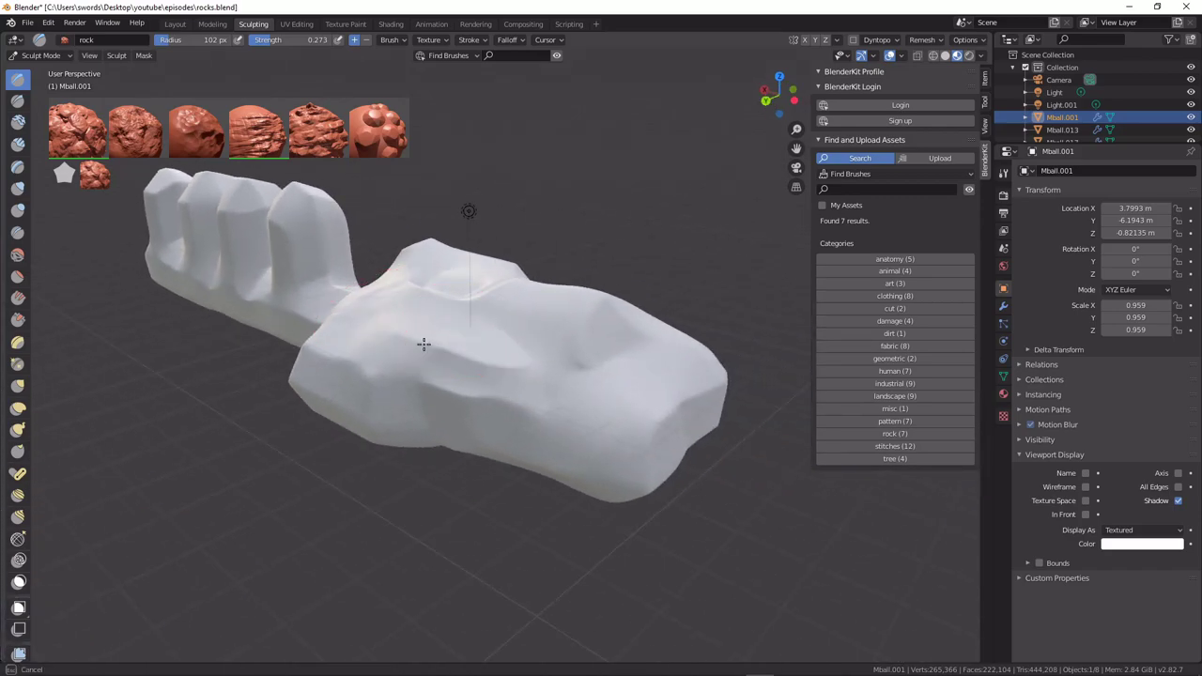
drag(419, 322, 338, 362)
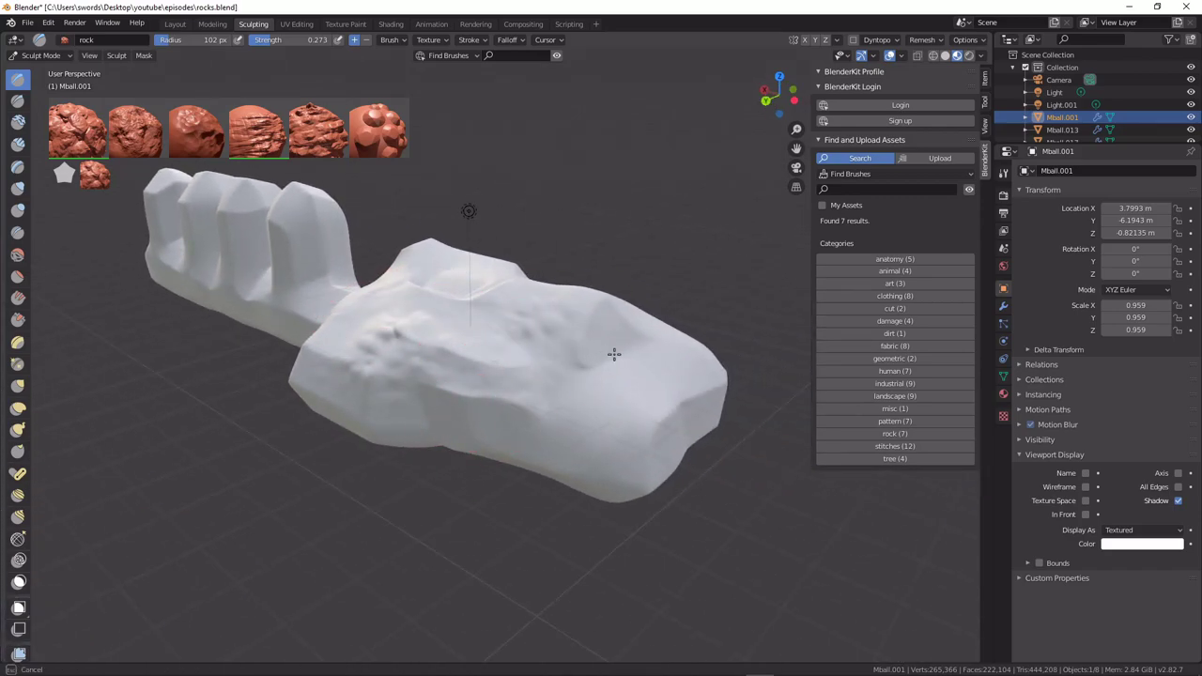
middle_drag(440, 335, 573, 282)
click(577, 282)
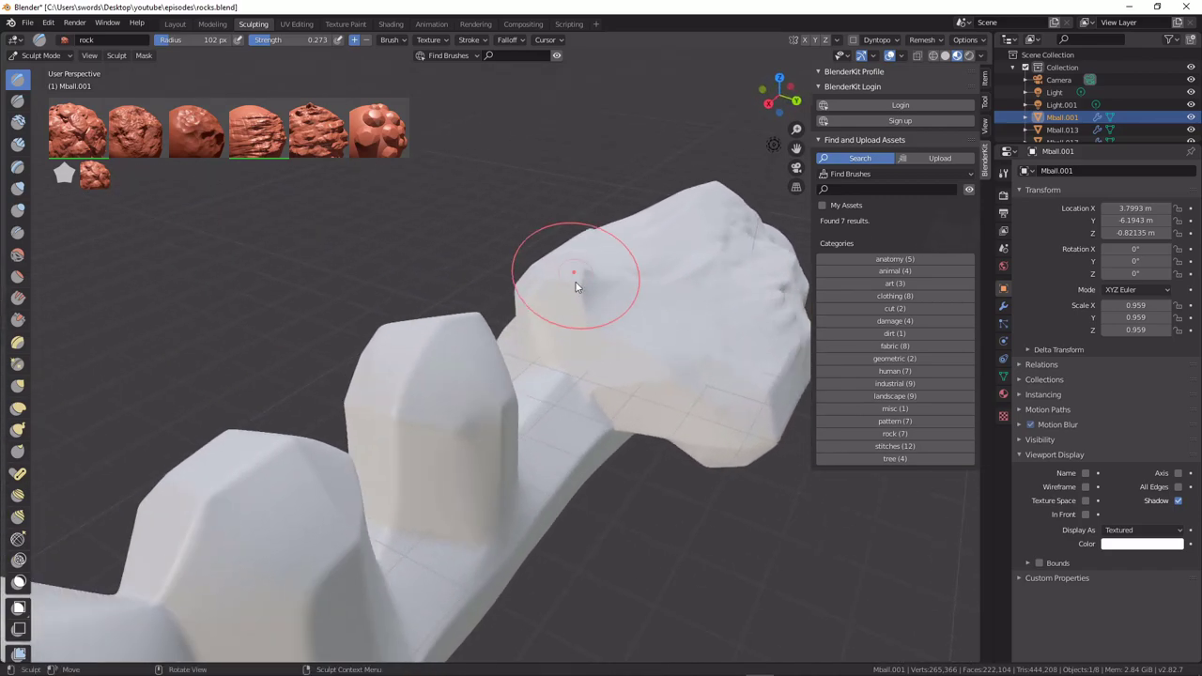
middle_drag(631, 355, 652, 302)
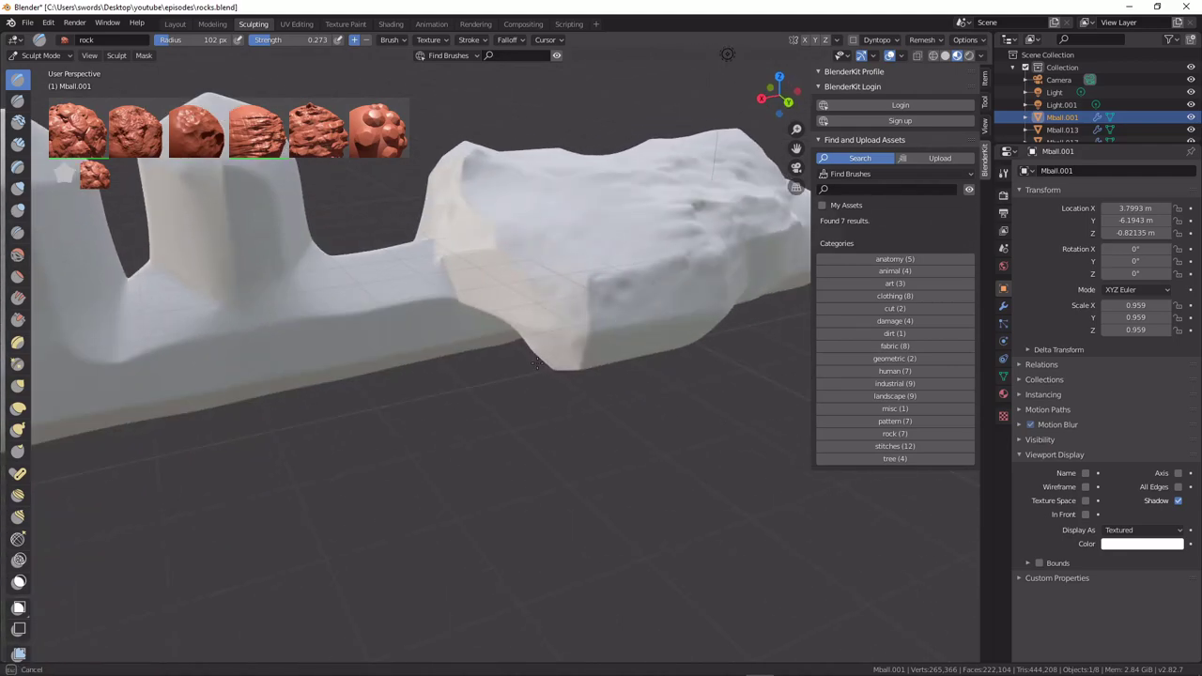
Choose the Grab brush and sculpt rocky detail onto the top and side of the pillar nearest the boulder.
click(18, 385)
mouse_move(76, 371)
middle_down()
mouse_move(321, 449)
mouse_move(520, 337)
mouse_move(556, 339)
middle_up()
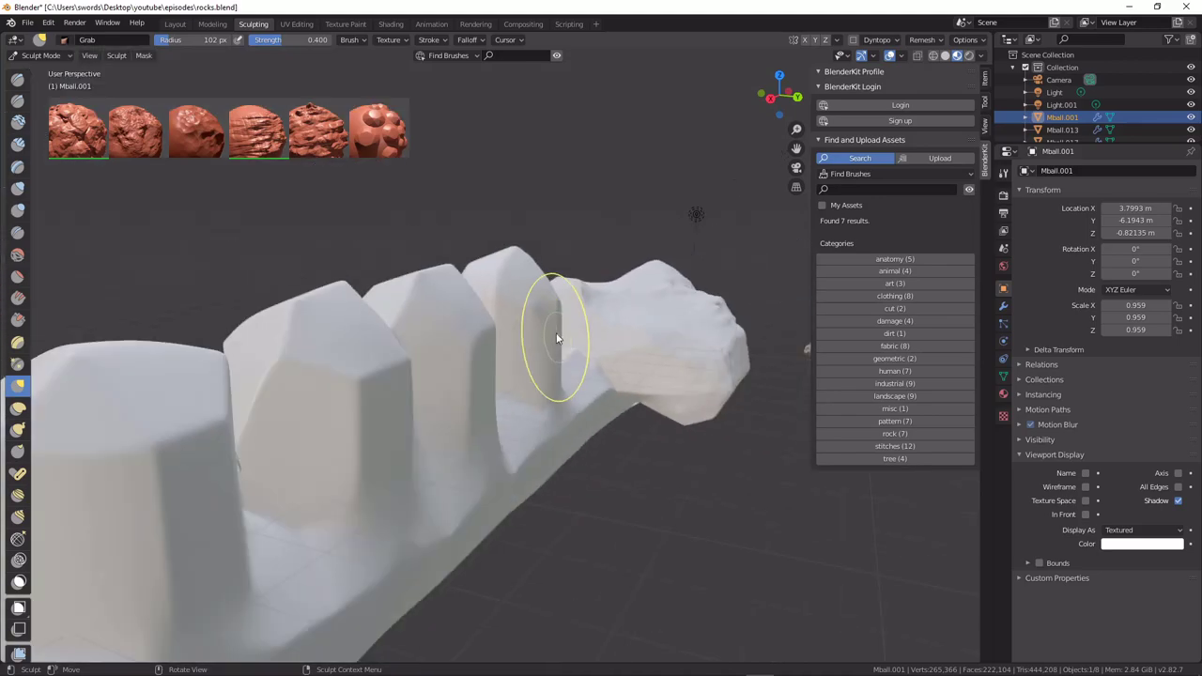
scroll(556, 338, down, 2)
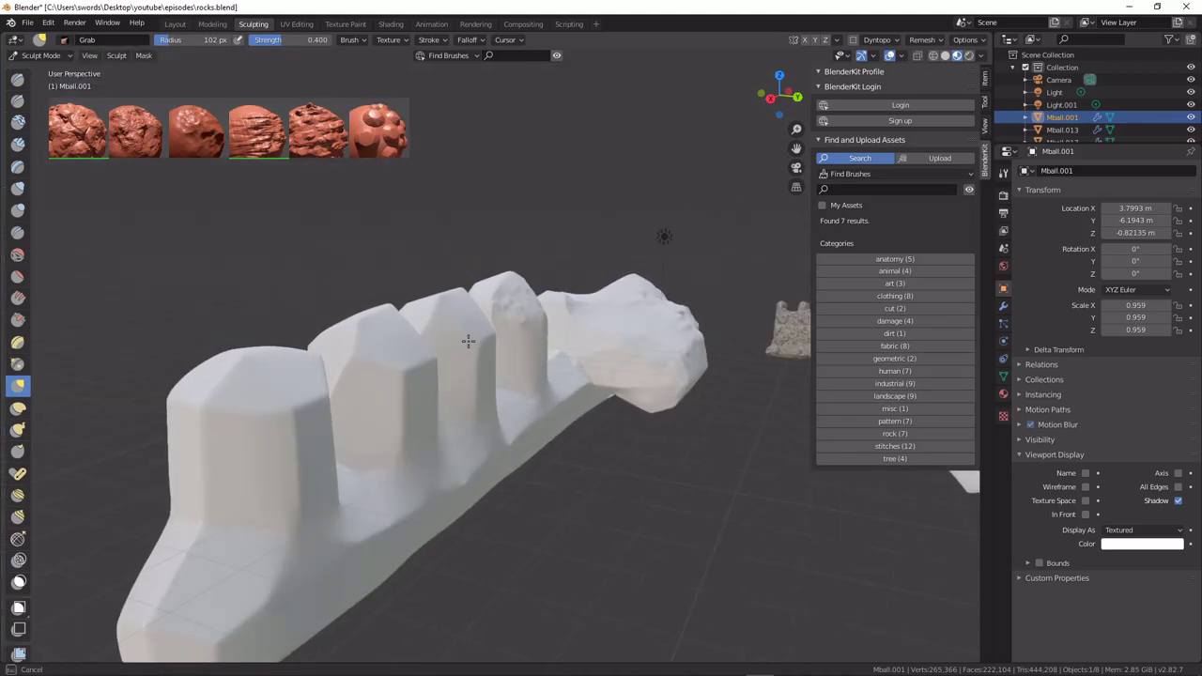
drag(508, 326, 496, 331)
mouse_move(494, 332)
middle_down()
mouse_move(416, 329)
mouse_move(457, 354)
middle_up()
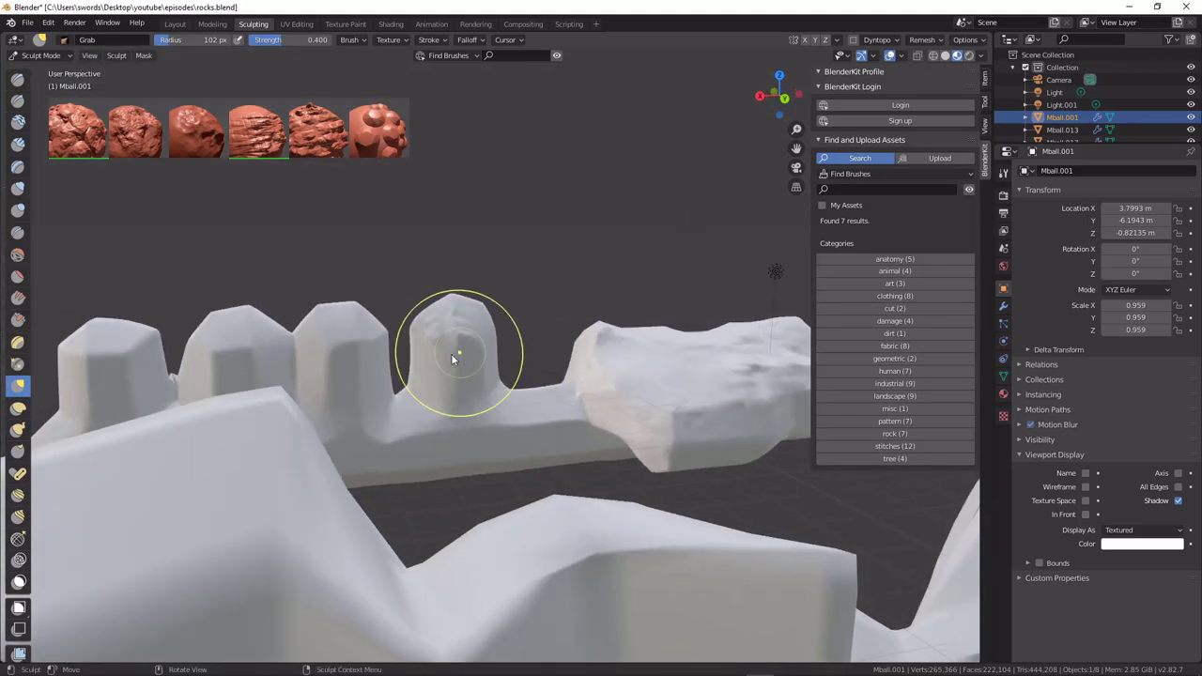
drag(467, 358, 447, 358)
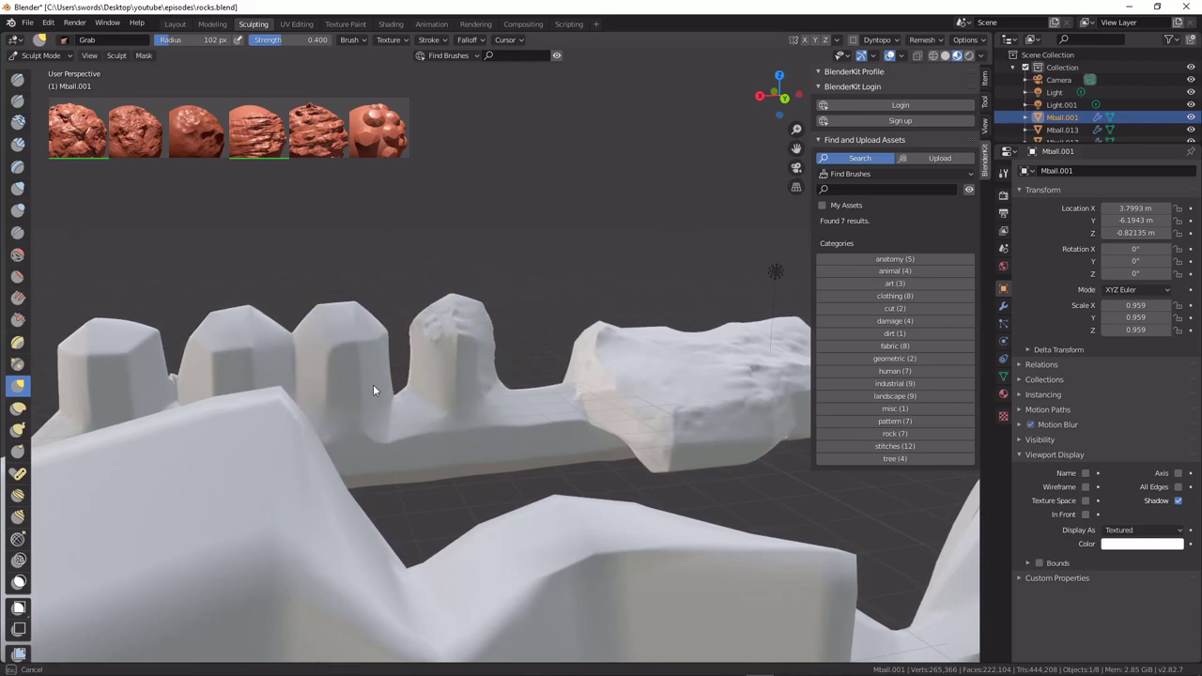
Sculpt rough rock detail along the ledge and around the lower parts of the pillars.
mouse_move(307, 343)
shift+middle_down()
mouse_move(406, 364)
mouse_move(392, 379)
mouse_move(297, 383)
shift+middle_up()
scroll(399, 390, down, 4)
middle_drag(406, 386, 342, 416)
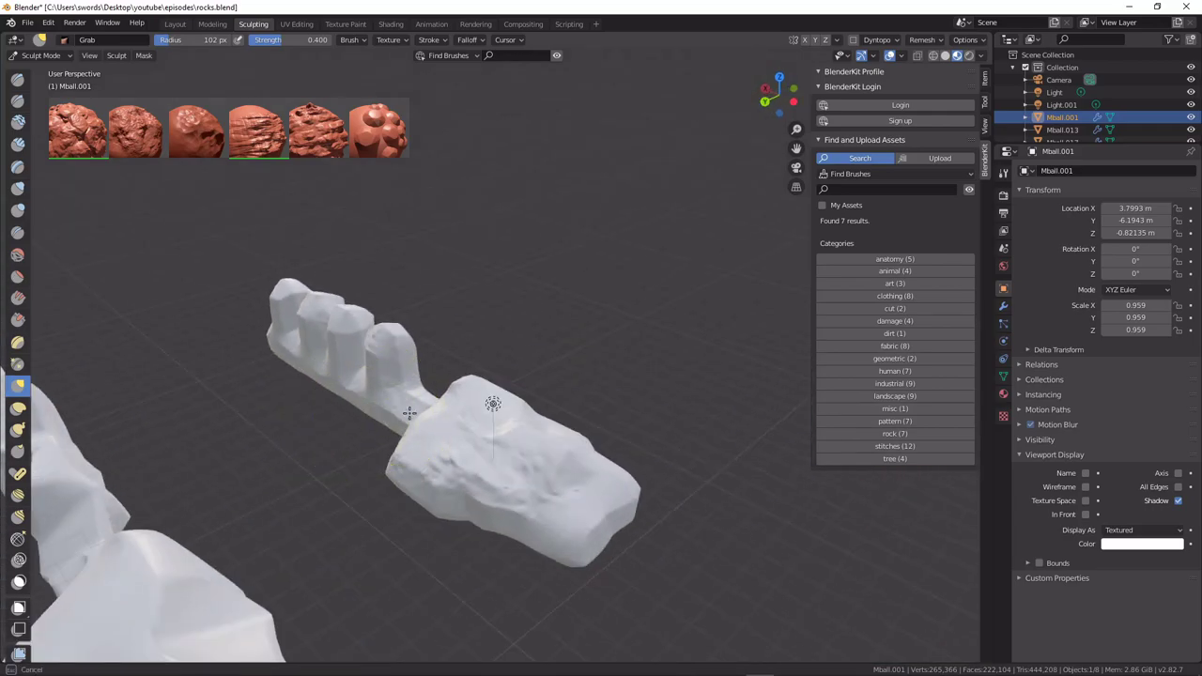
mouse_move(410, 414)
mouse_down()
mouse_move(365, 402)
mouse_move(330, 363)
mouse_up()
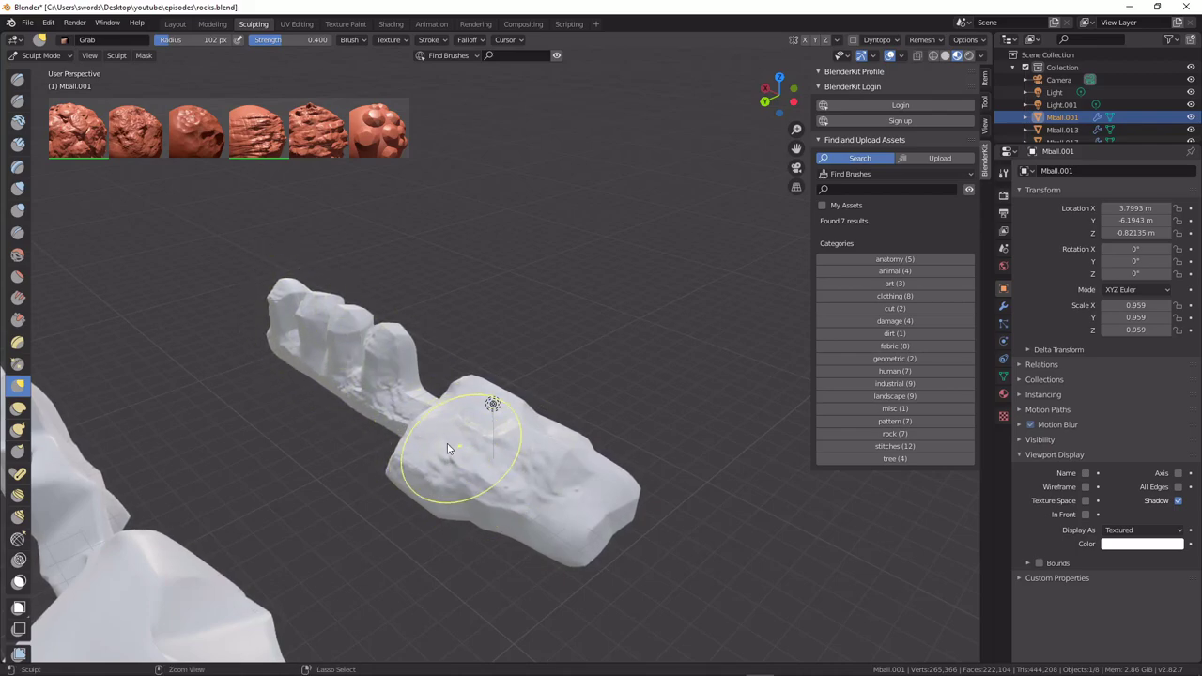
Extend the sculpted rock detail across the boulder toward its far end.
mouse_move(589, 512)
ctrl+middle_down()
mouse_move(558, 487)
mouse_move(492, 365)
ctrl+middle_up()
mouse_move(491, 366)
mouse_down()
mouse_move(448, 346)
mouse_move(475, 370)
mouse_up()
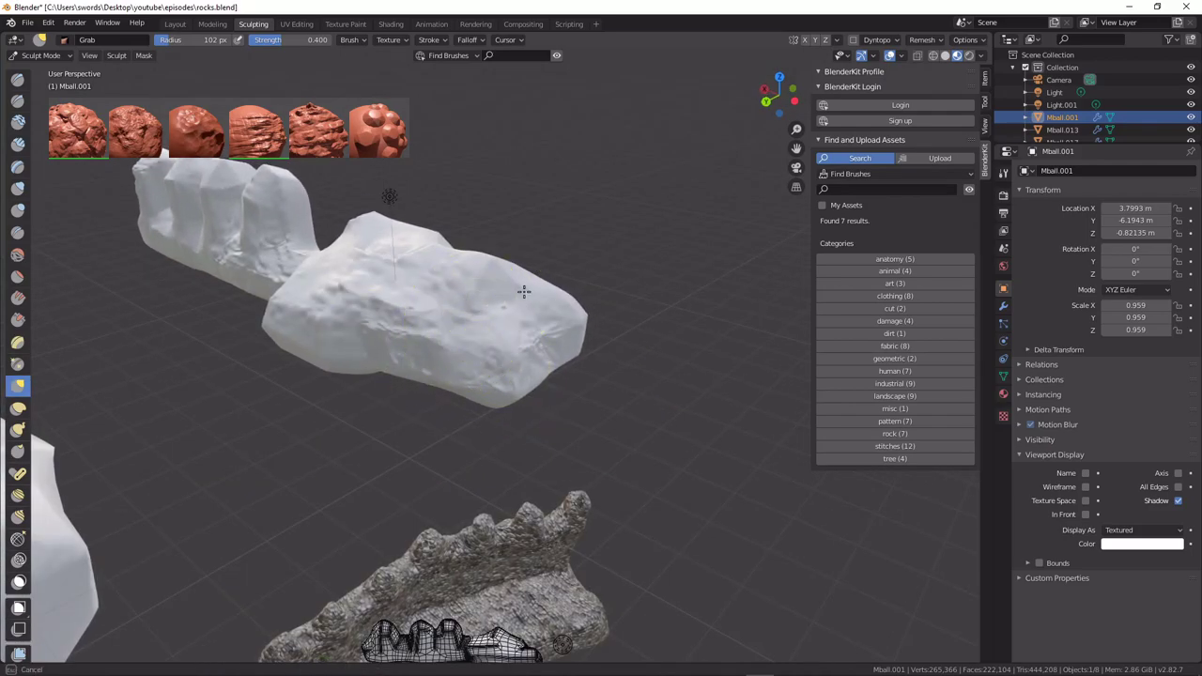
mouse_move(450, 291)
middle_down()
mouse_move(481, 328)
mouse_move(492, 314)
mouse_move(512, 335)
middle_up()
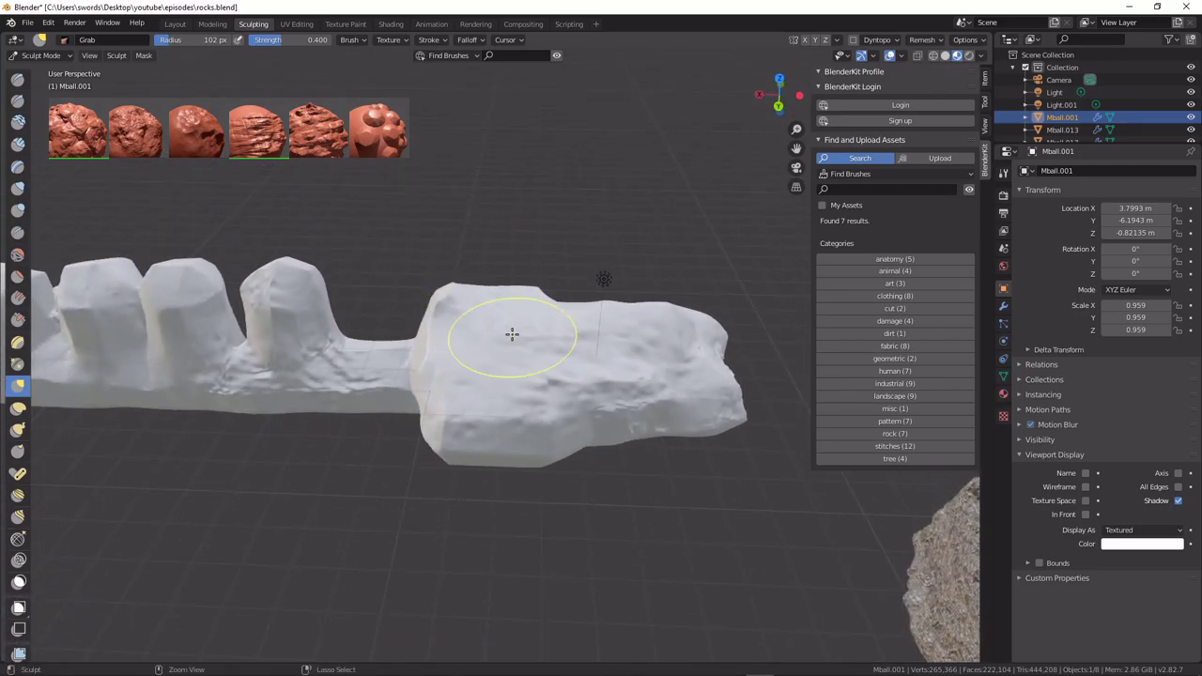
Find the rock formation's Viewport Display settings and enable Wireframe.
click(1005, 395)
click(1003, 342)
click(1002, 360)
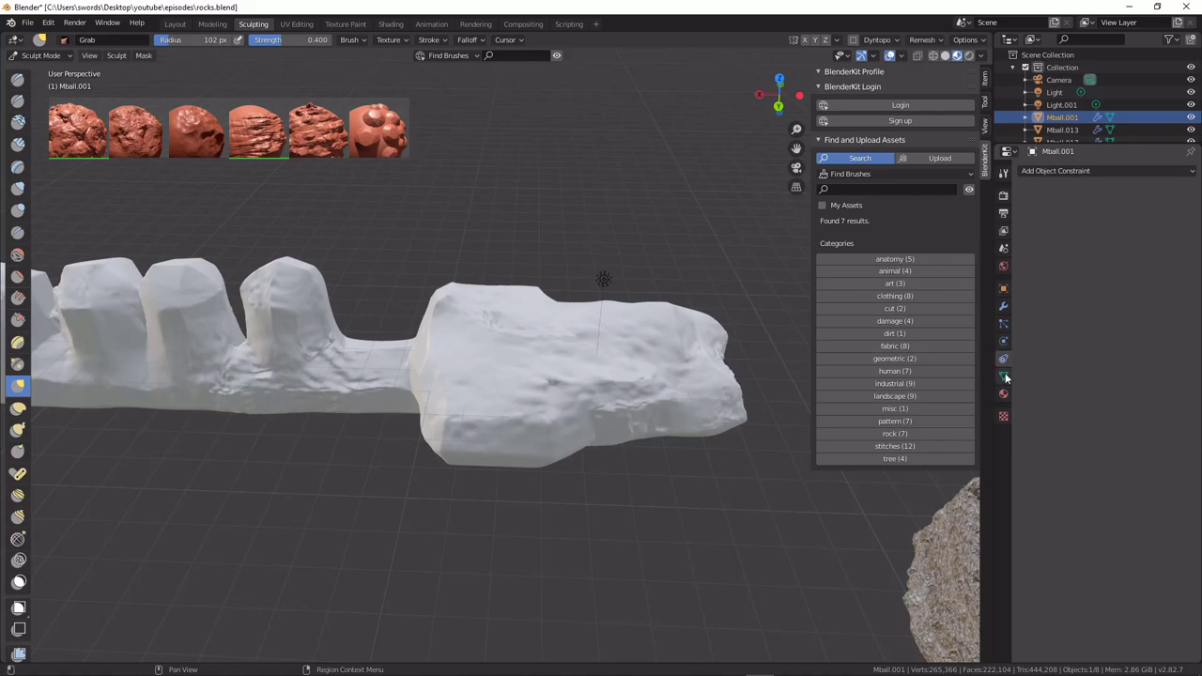
click(1005, 376)
click(1005, 343)
click(1006, 325)
click(1006, 342)
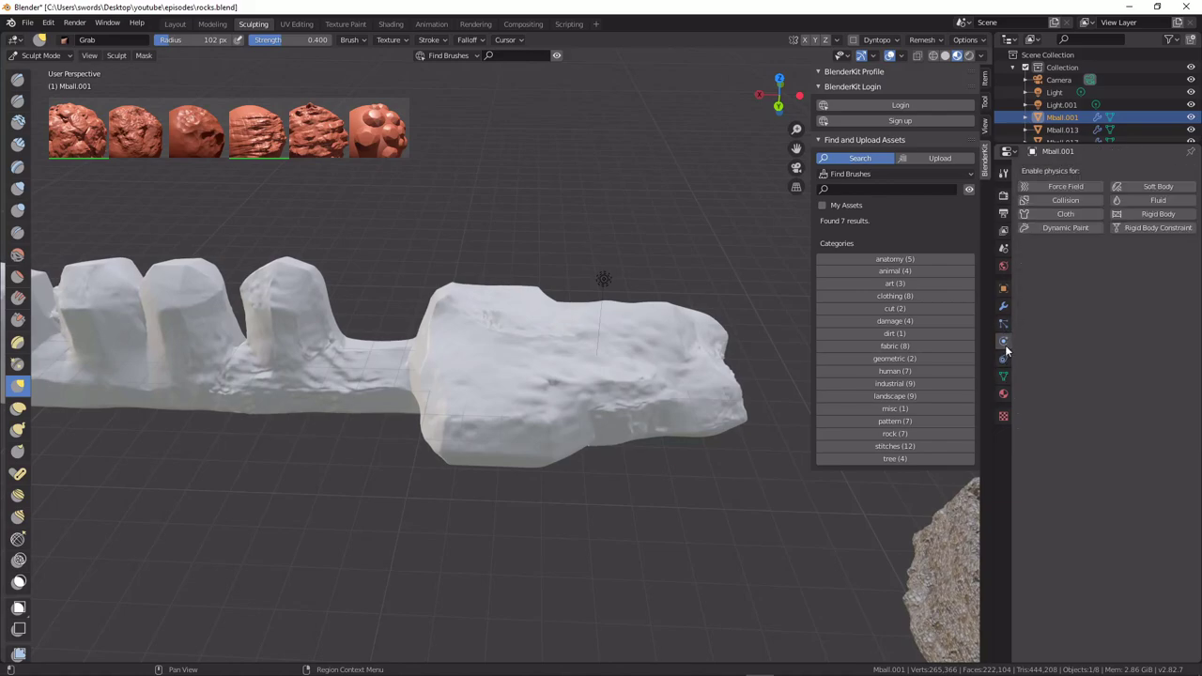
click(1004, 360)
click(1006, 323)
click(1004, 290)
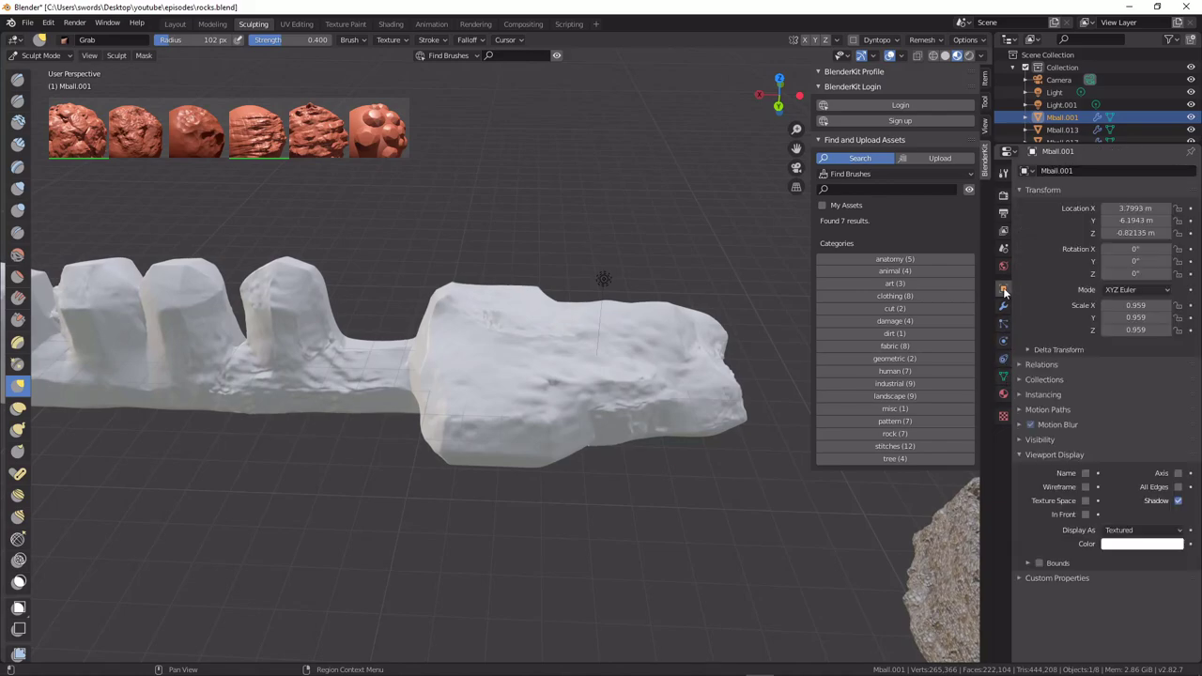
click(1090, 488)
Add a short sculpt stroke to the rock formation and enter Edit Mode to examine its base mesh.
mouse_move(797, 465)
shift+middle_down()
mouse_move(49, 496)
mouse_move(118, 498)
mouse_move(4, 468)
mouse_move(11, 431)
shift+middle_up()
mouse_move(371, 427)
middle_down()
mouse_move(298, 421)
mouse_move(350, 403)
middle_up()
mouse_move(453, 381)
mouse_down()
mouse_move(475, 385)
mouse_move(477, 374)
mouse_up()
key(Tab)
middle_drag(451, 336, 466, 323)
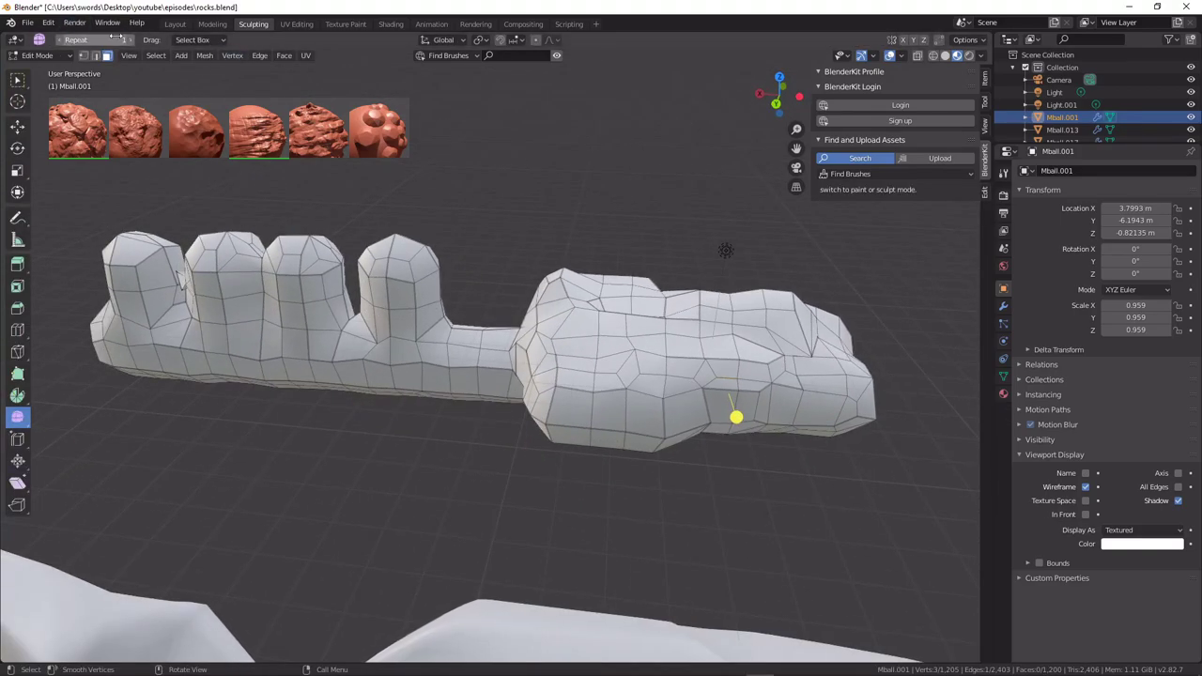
Return to the Layout workspace, leave Edit Mode and deselect all objects.
click(176, 24)
mouse_move(363, 164)
middle_down()
mouse_move(424, 180)
mouse_move(378, 177)
middle_up()
key(Tab)
key(Tab)
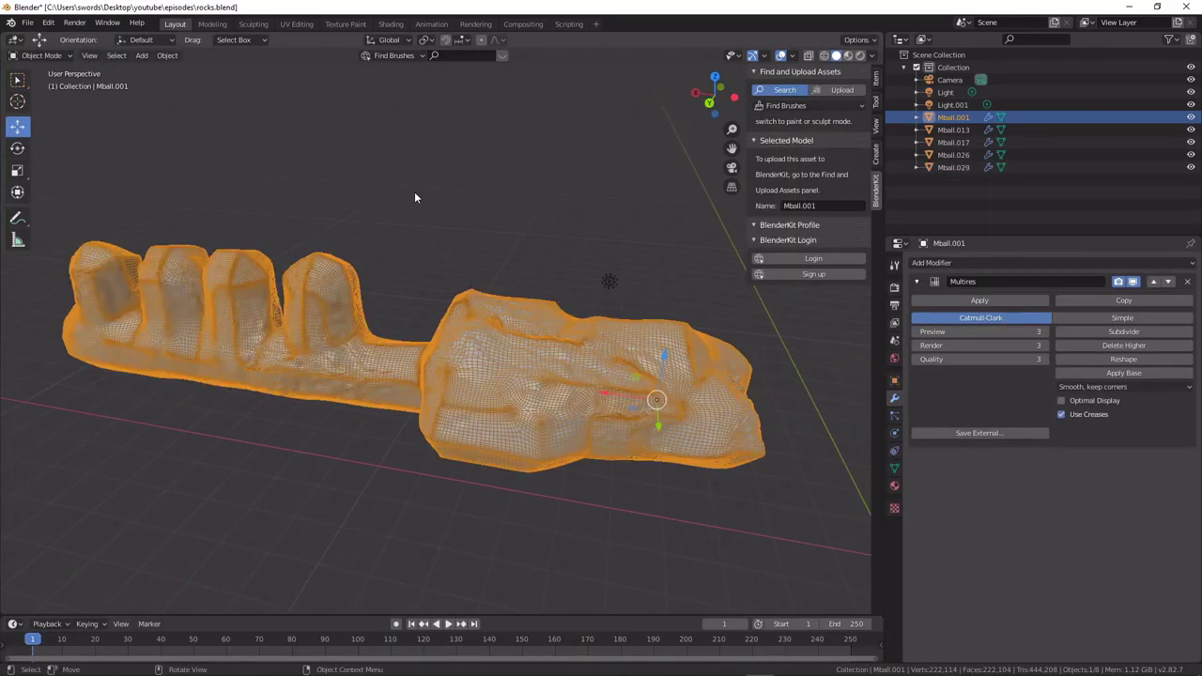
key(a)
key(a)
Lower the Multires preview level to 0 and raise it to 1 to compare the wireframe density on the boulder.
middle_drag(522, 198, 549, 189)
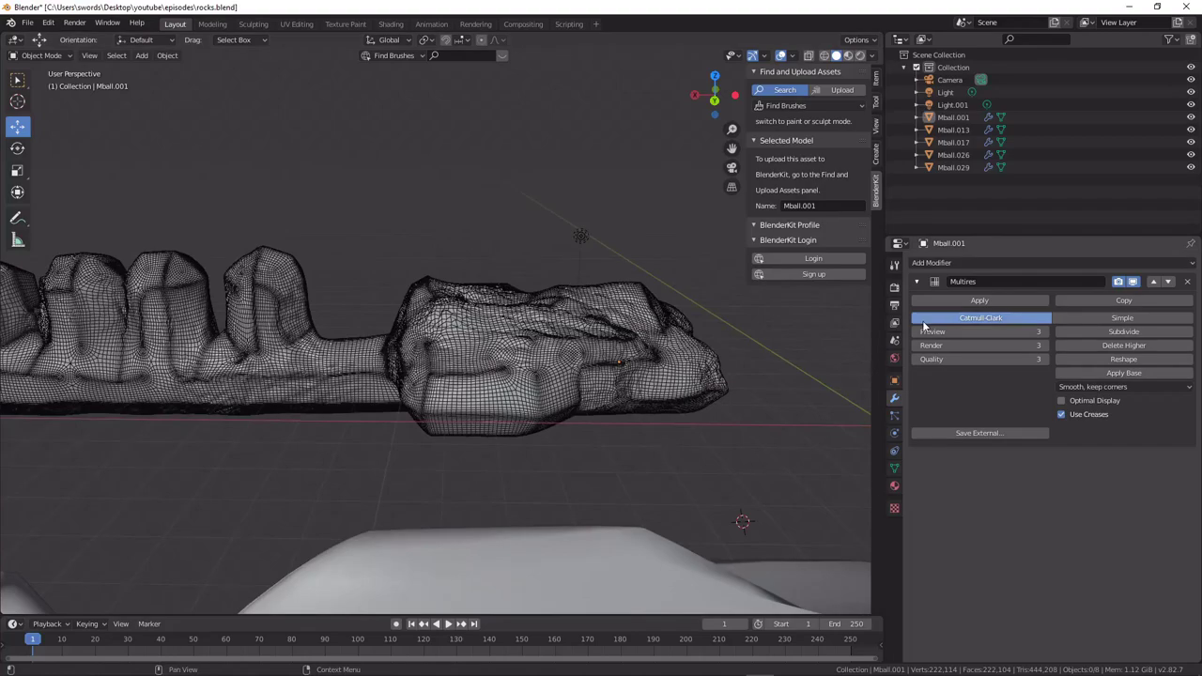
middle_drag(721, 331, 676, 344)
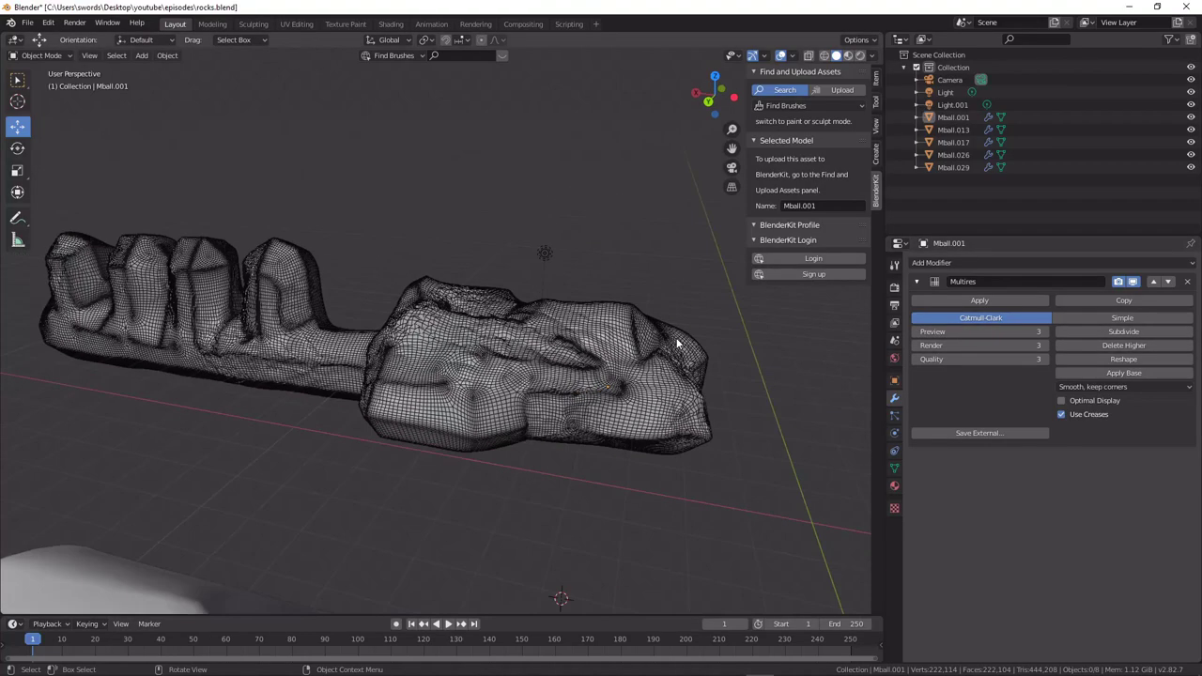
scroll(676, 344, up, 2)
middle_drag(763, 350, 735, 356)
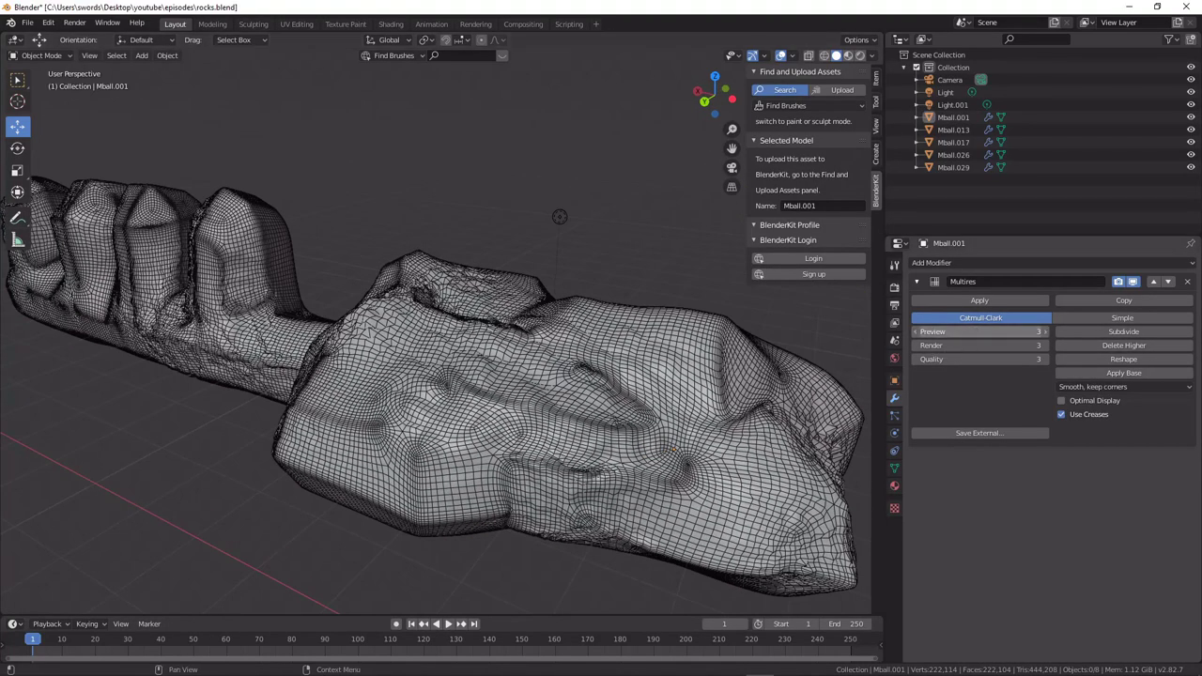
click(916, 332)
click(916, 332)
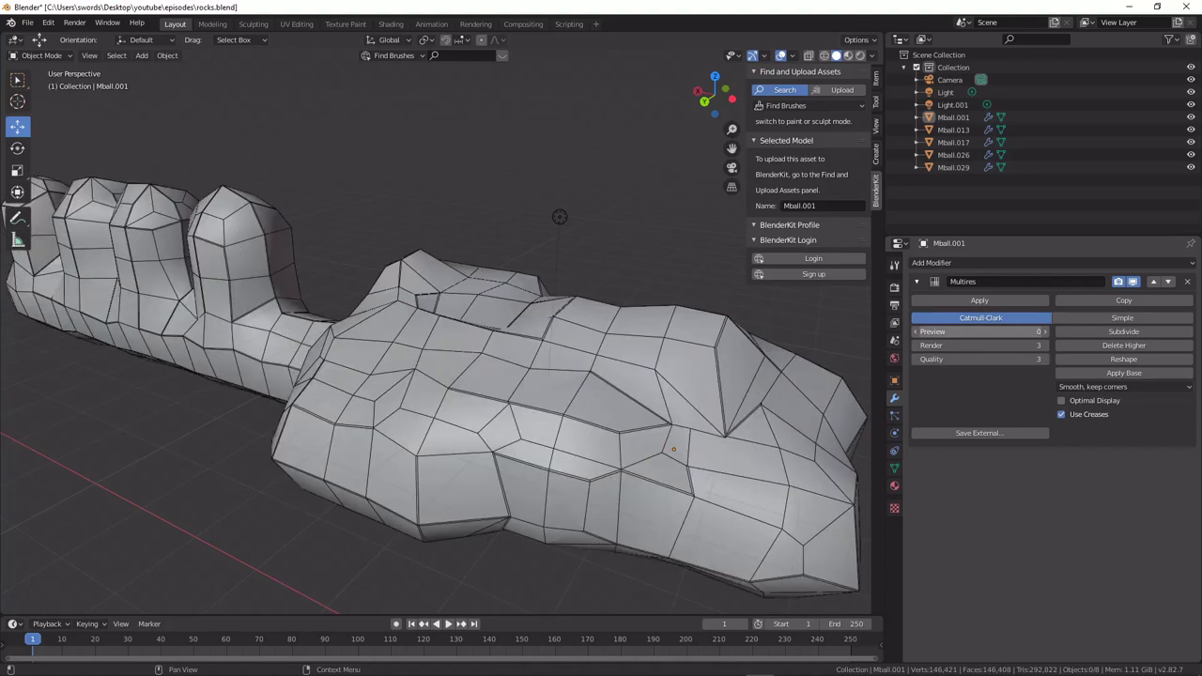
click(1045, 332)
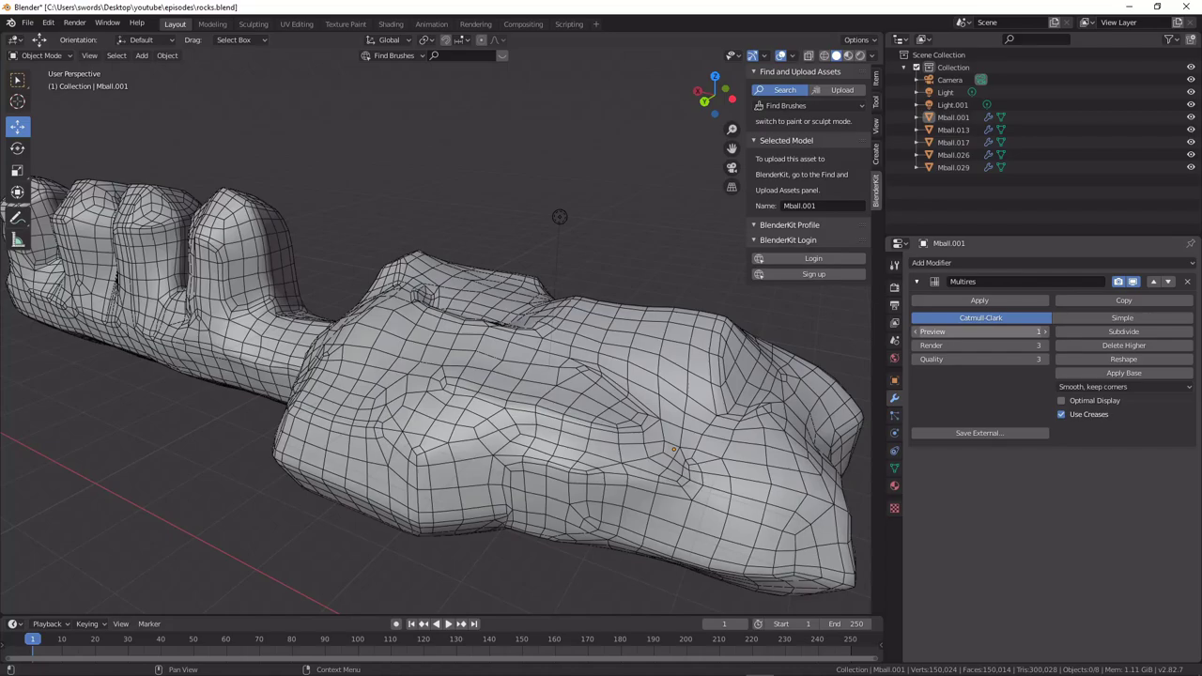
Set the Multires preview level to 3 and examine the rock formation's dense wireframe from several angles.
key(ctrl+3)
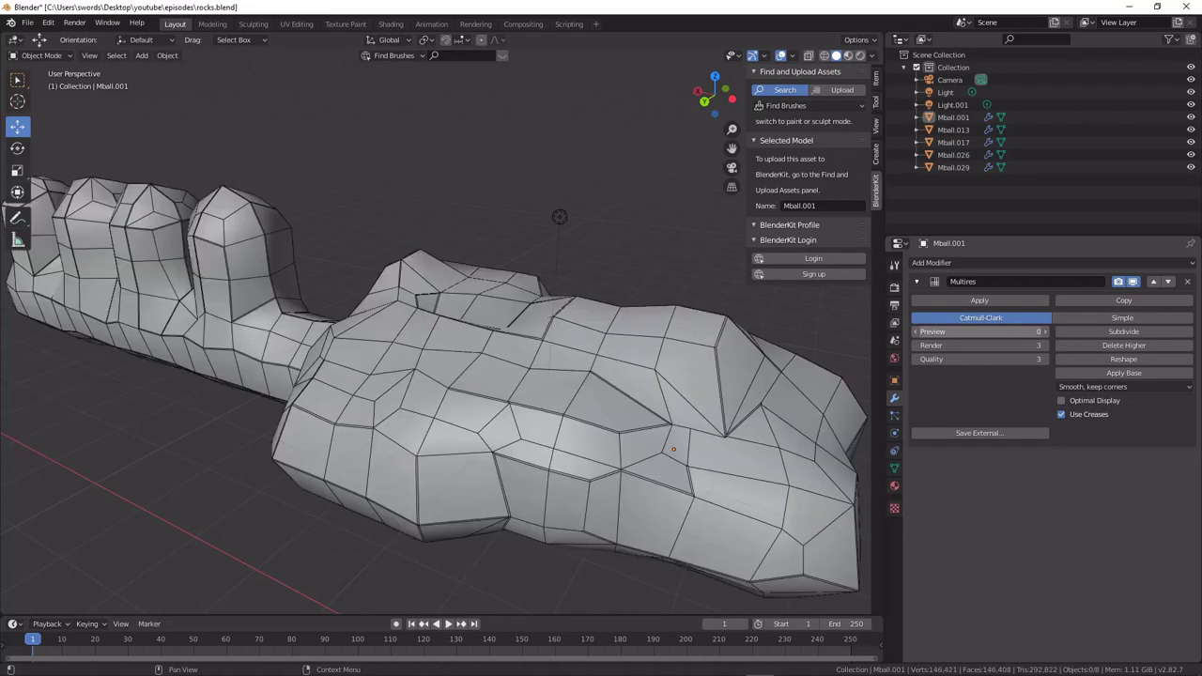
scroll(582, 435, down, 2)
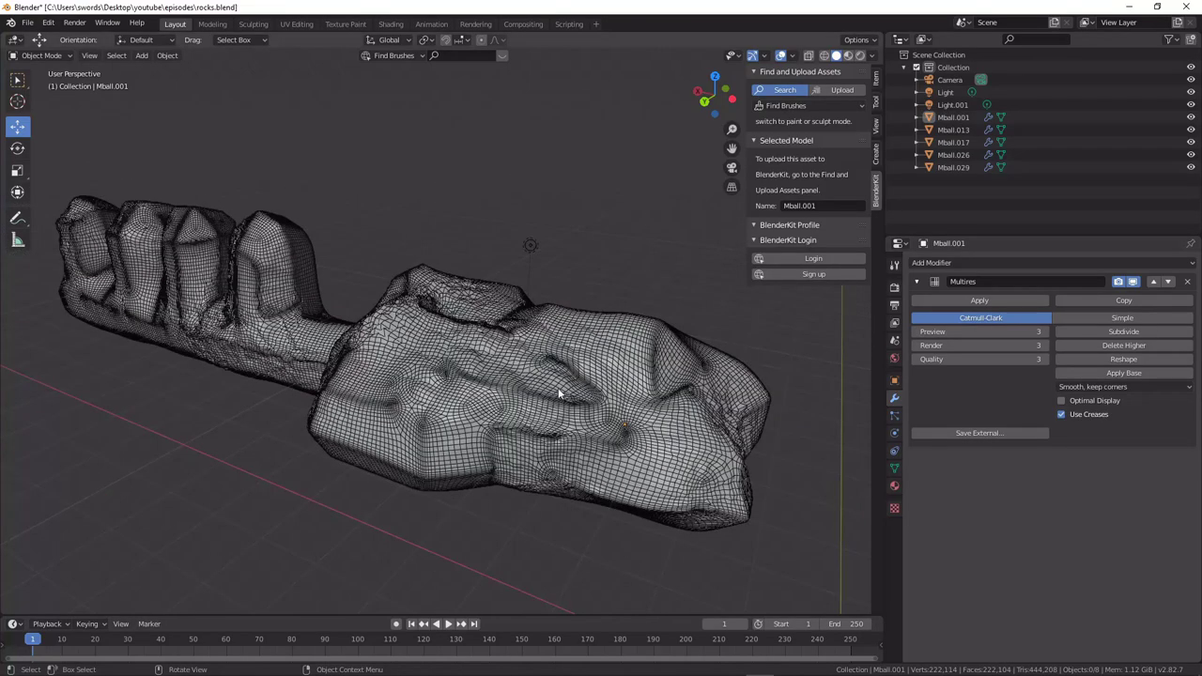
middle_drag(559, 395, 541, 443)
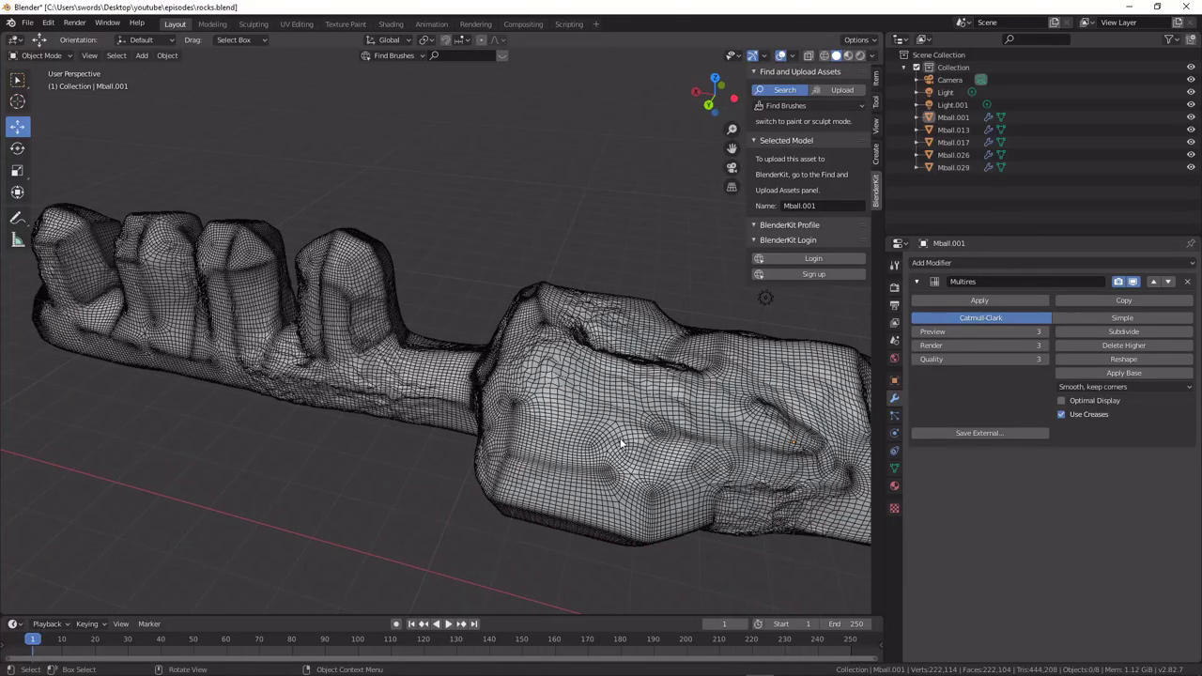
middle_drag(400, 410, 366, 441)
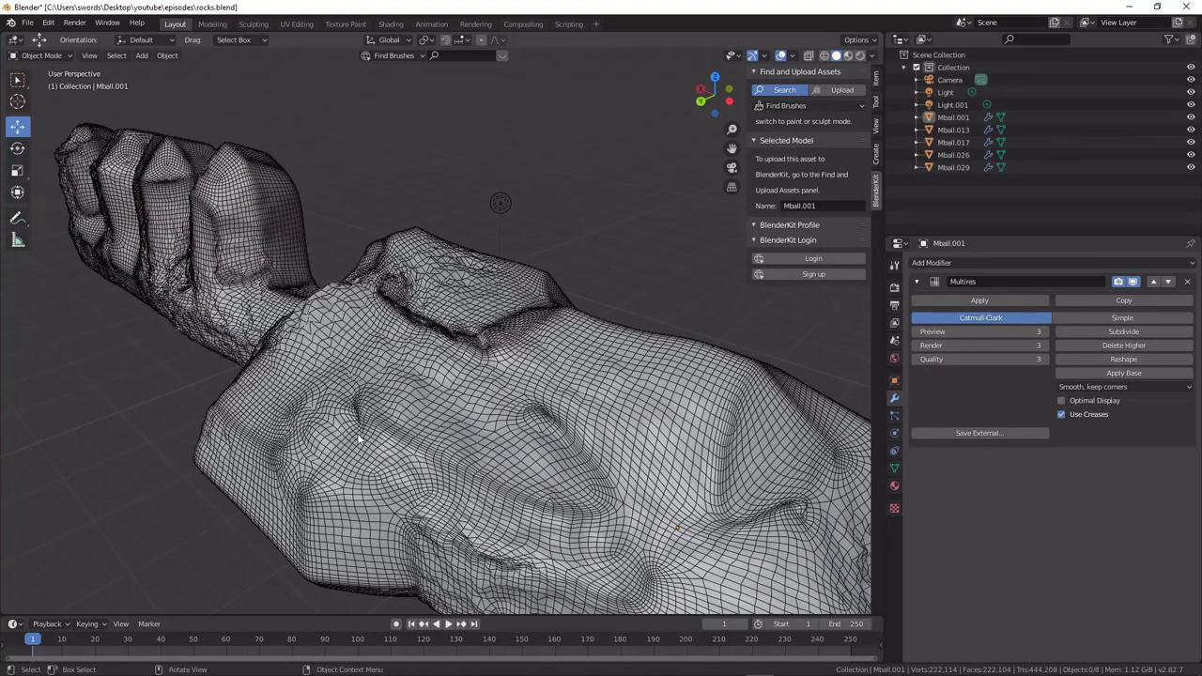
middle_drag(354, 432, 450, 383)
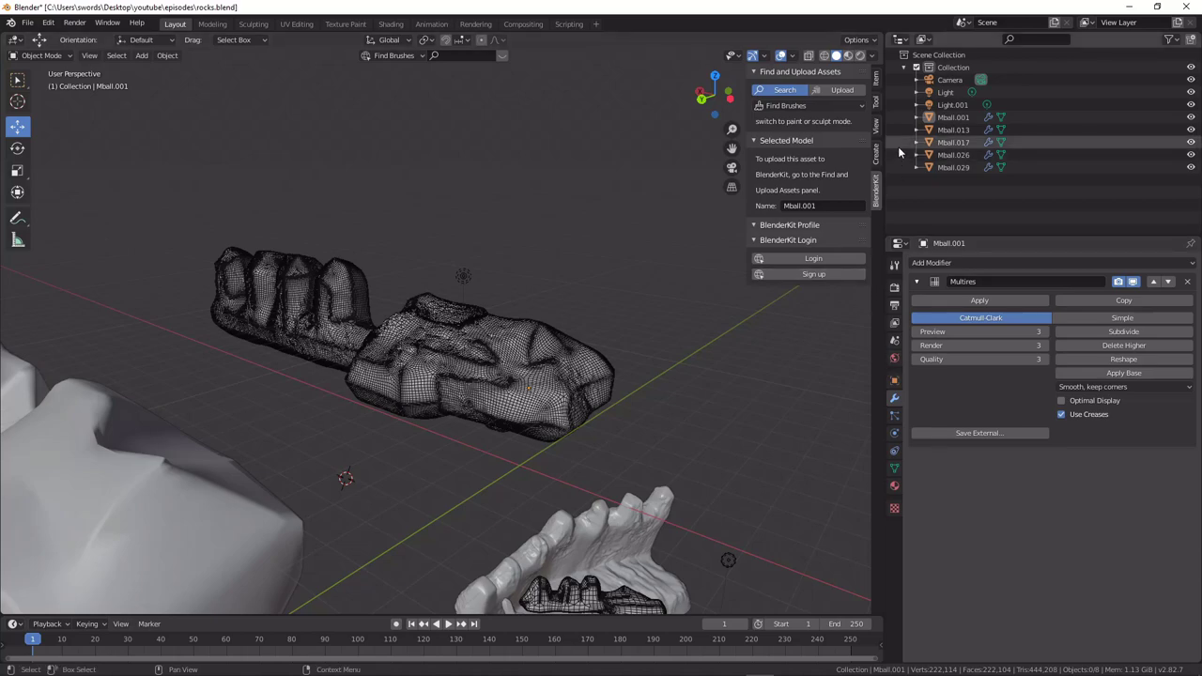
Switch the BlenderKit asset search from brushes to materials and list the rock category.
click(880, 154)
click(879, 125)
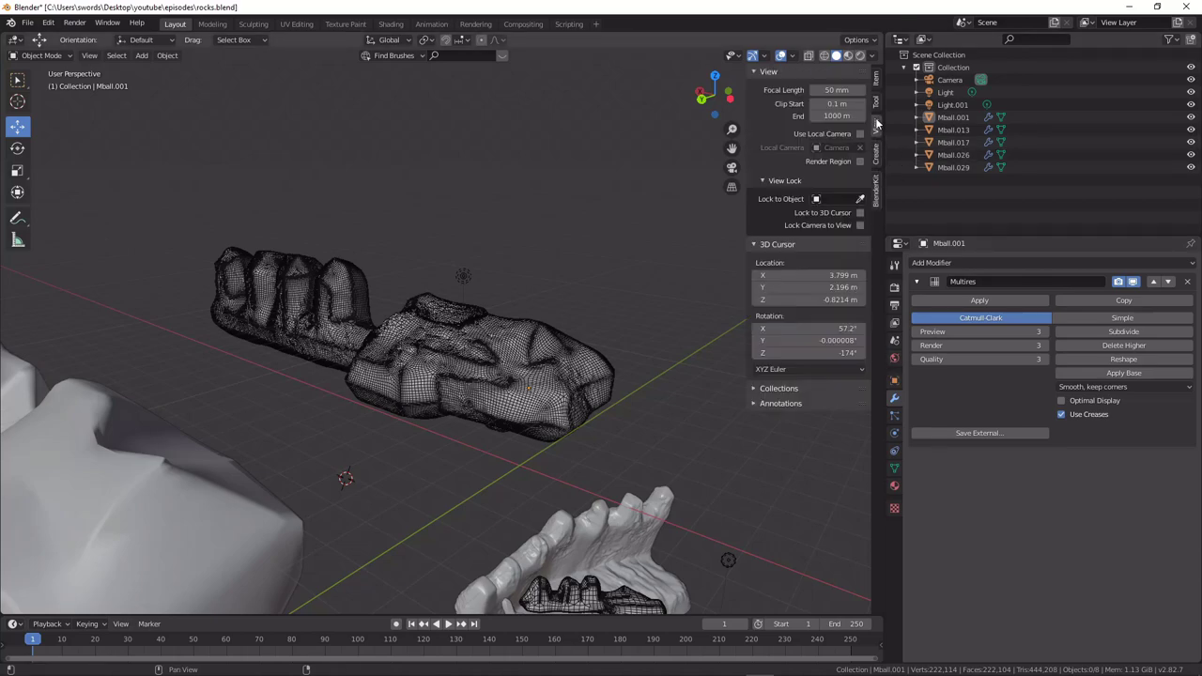
click(876, 189)
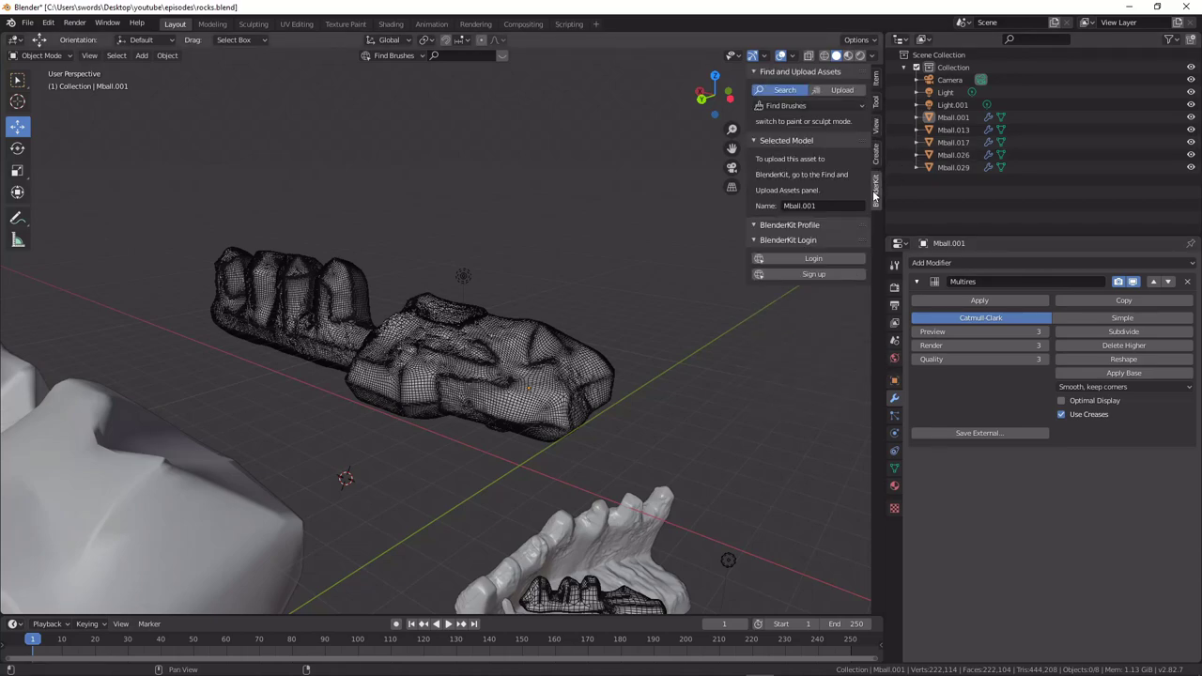
click(797, 106)
click(798, 133)
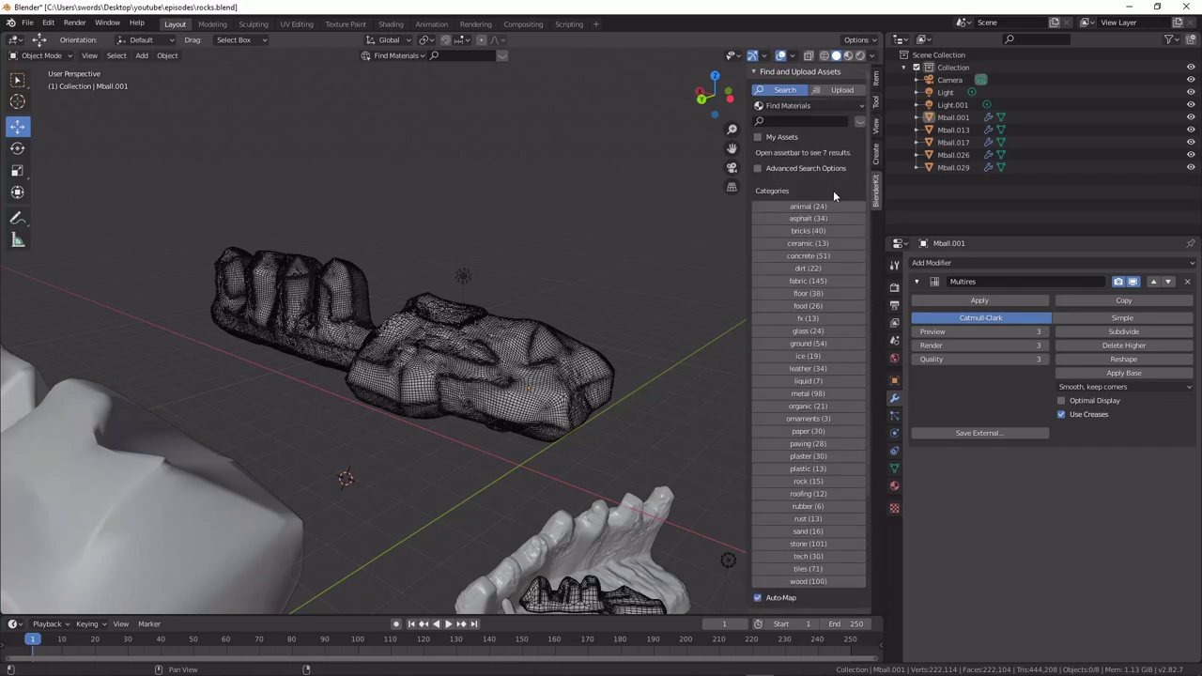
scroll(829, 283, down, 3)
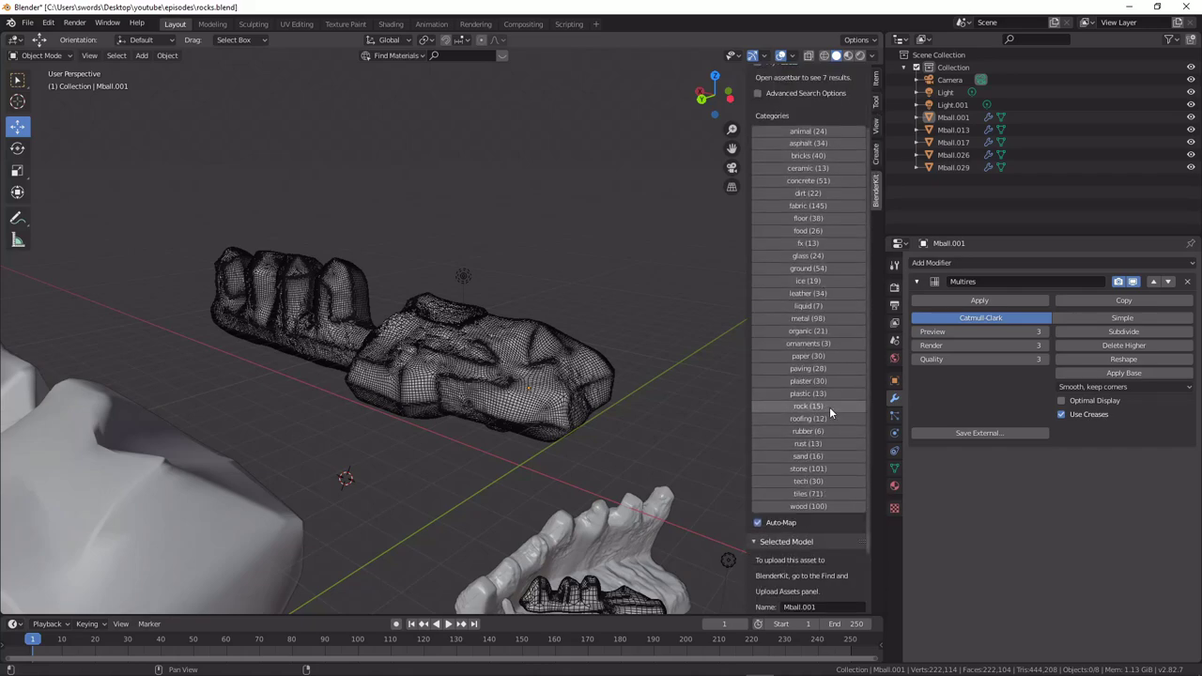
click(830, 409)
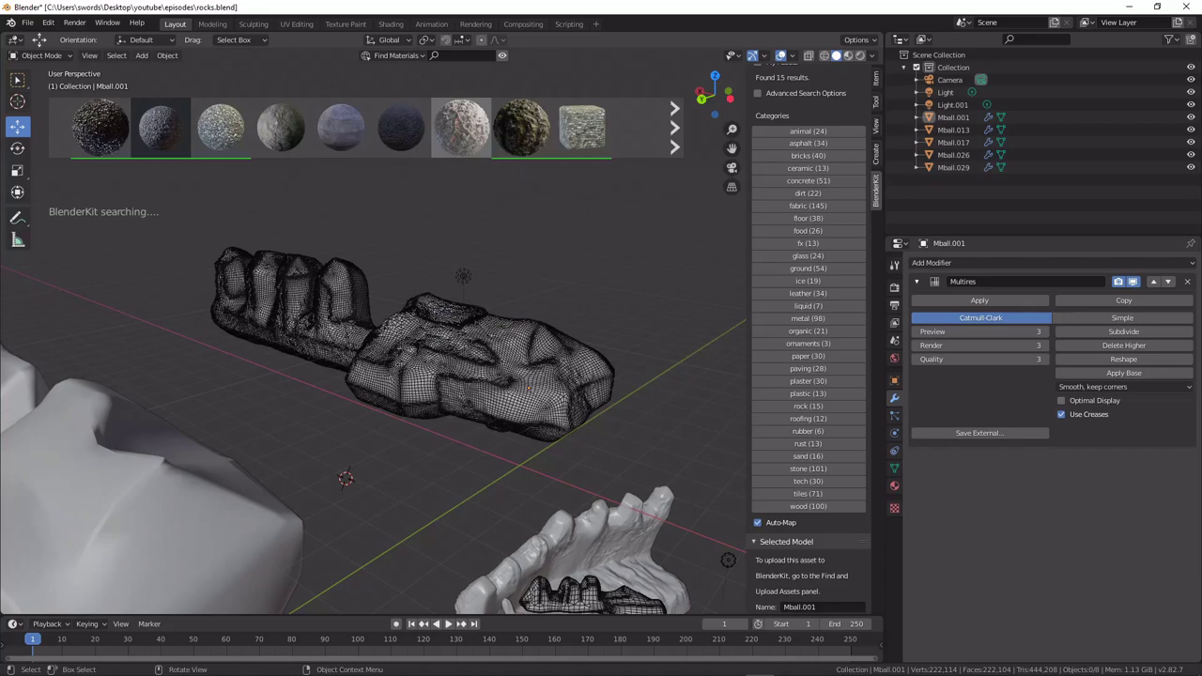
Pick the Rock Alien 02 material for the rock formation and turn off its Wireframe viewport display.
click(477, 123)
drag(536, 449, 536, 447)
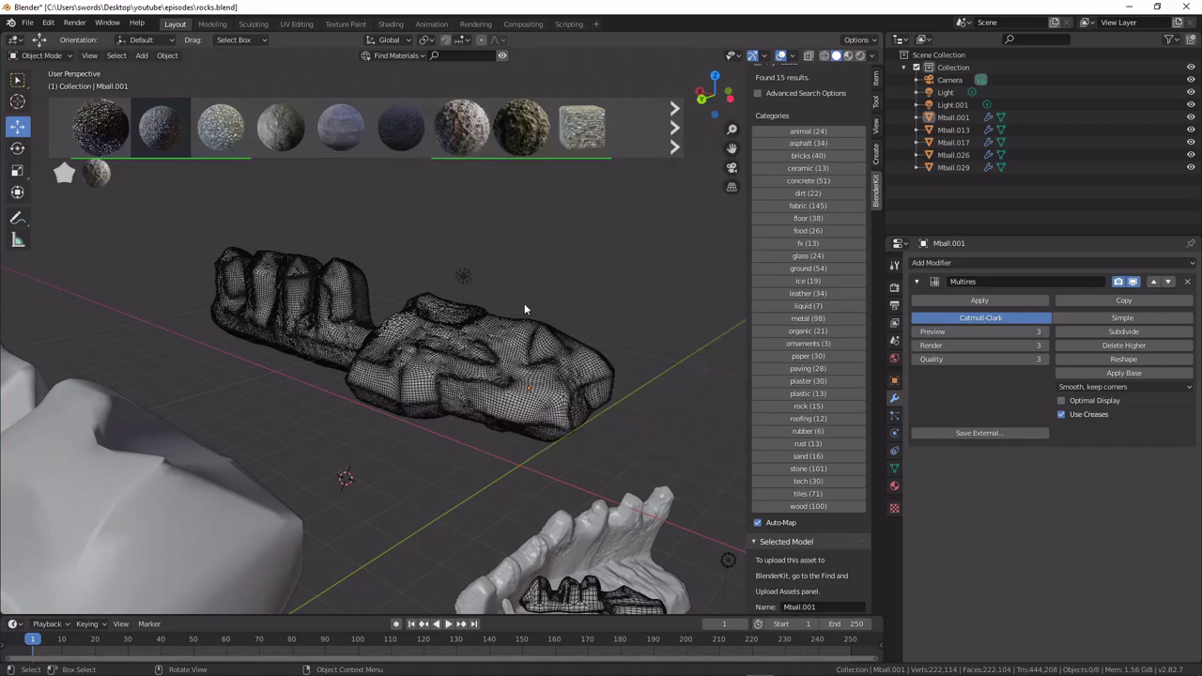
click(893, 418)
click(894, 397)
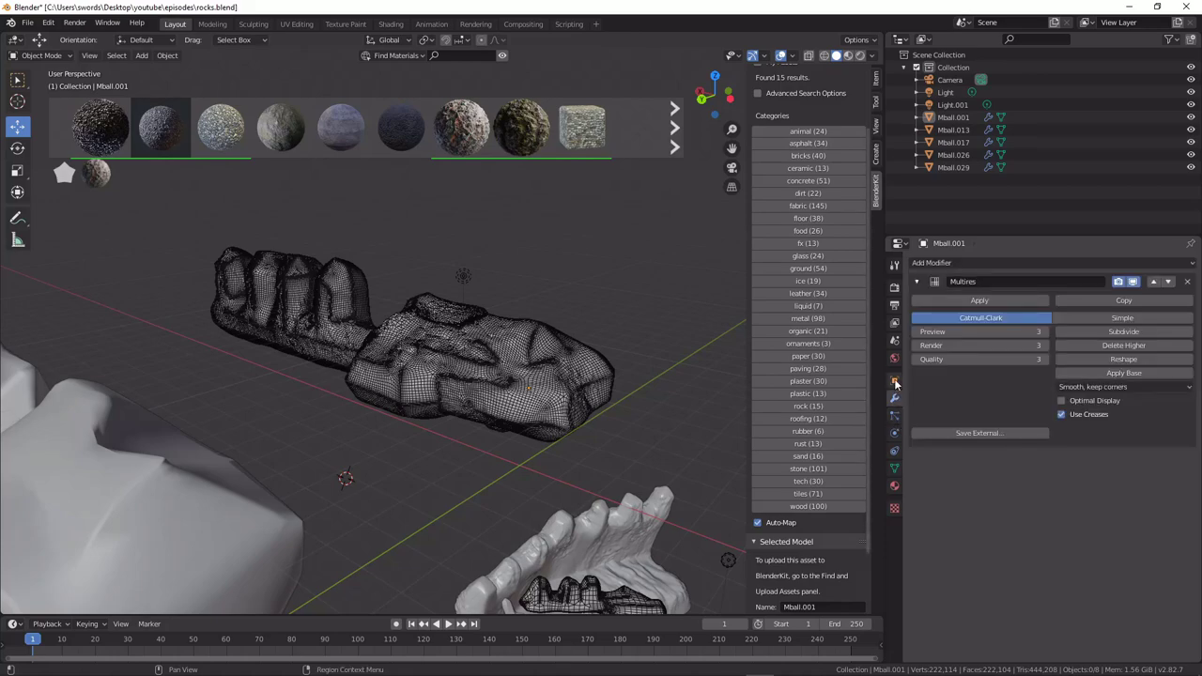
click(896, 383)
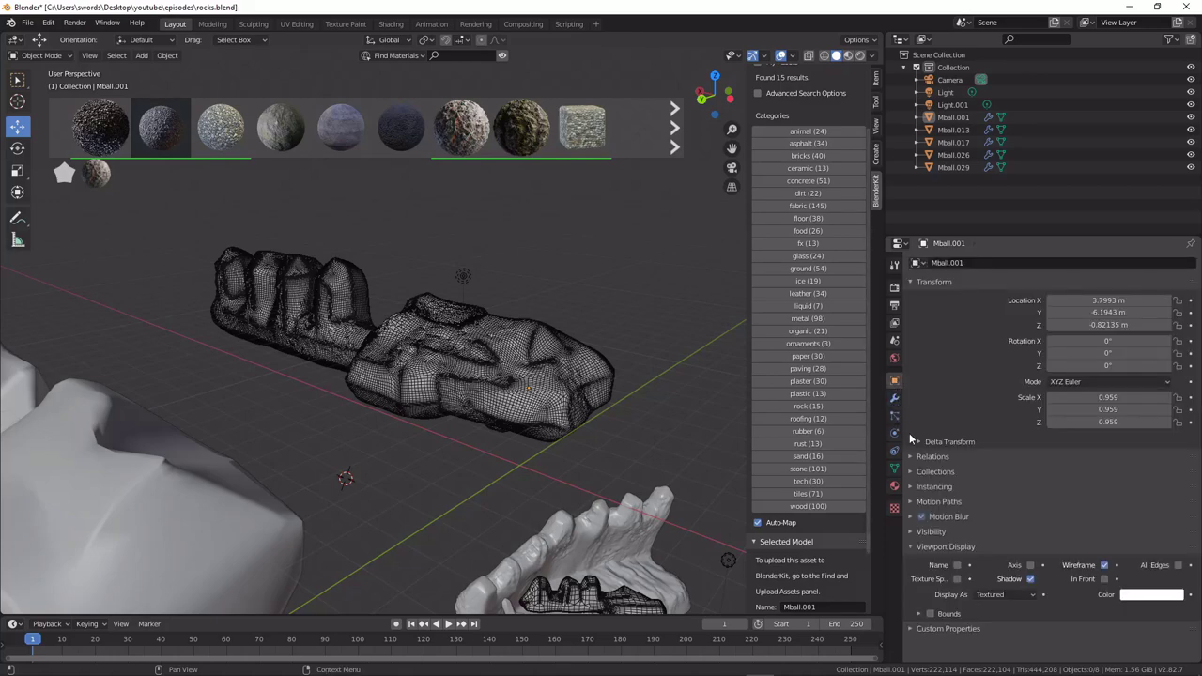
click(1105, 566)
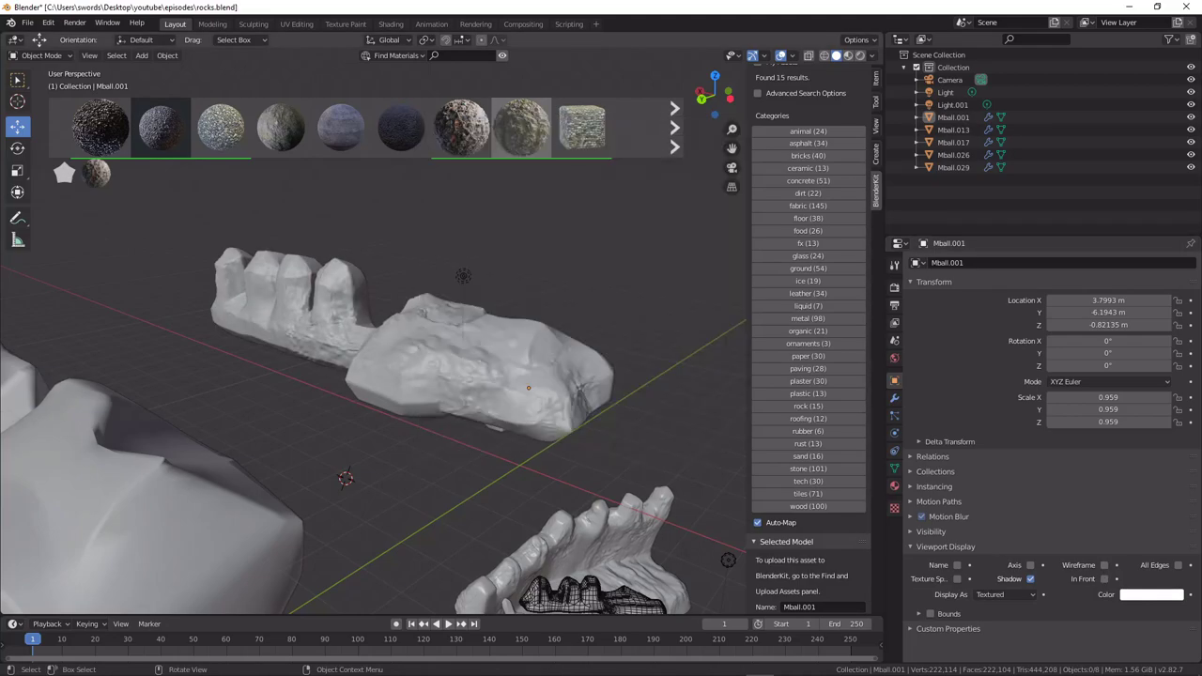
Select the rock formation and apply the Rock Moss material, replacing it with Rock Alien 02.
middle_drag(505, 304, 505, 345)
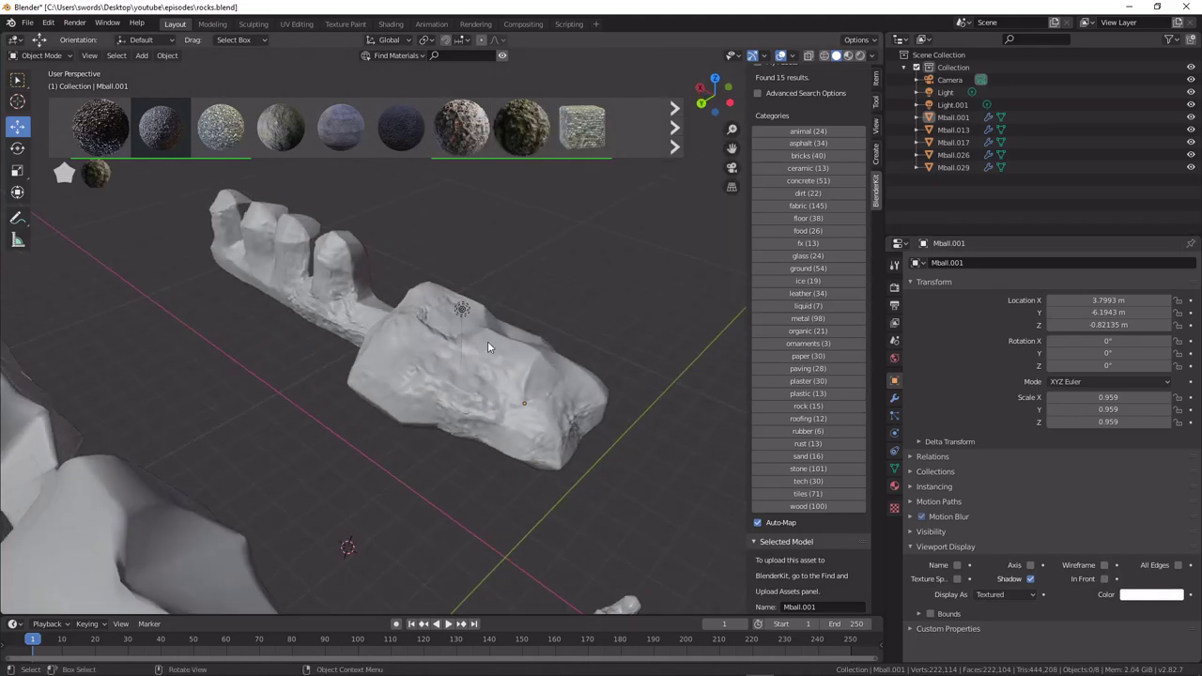
click(488, 342)
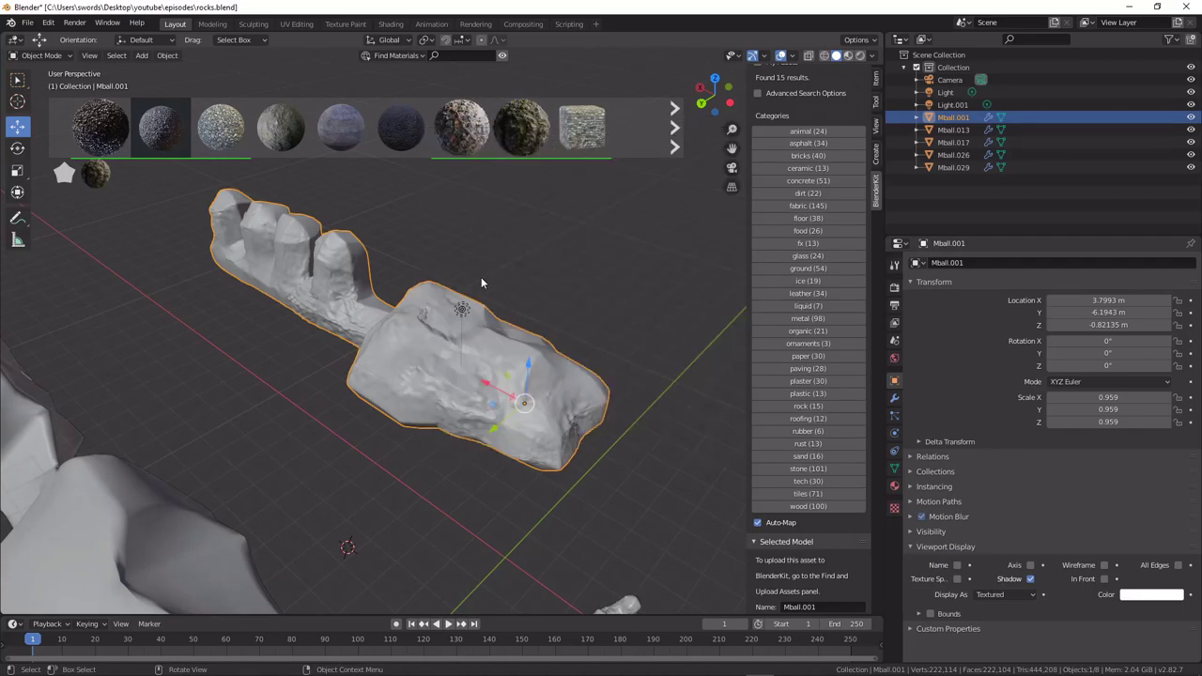
middle_drag(479, 276, 496, 202)
scroll(496, 200, up, 3)
click(516, 115)
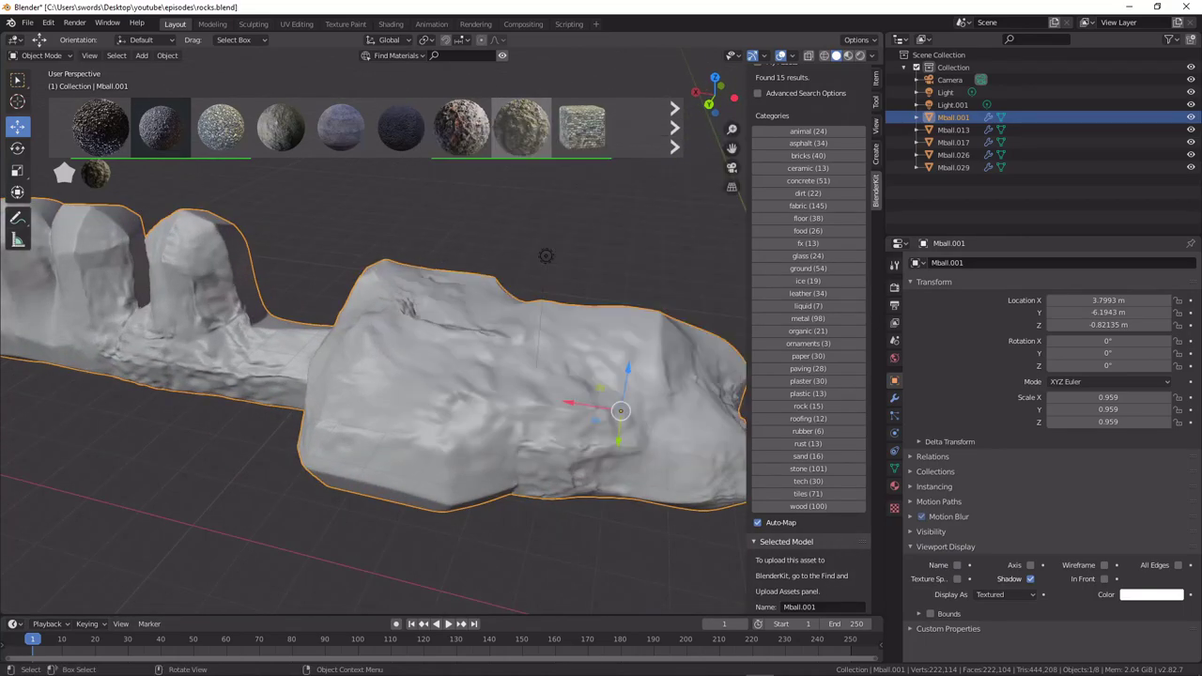
middle_drag(513, 237, 498, 243)
middle_drag(413, 256, 517, 239)
scroll(441, 233, down, 3)
click(464, 124)
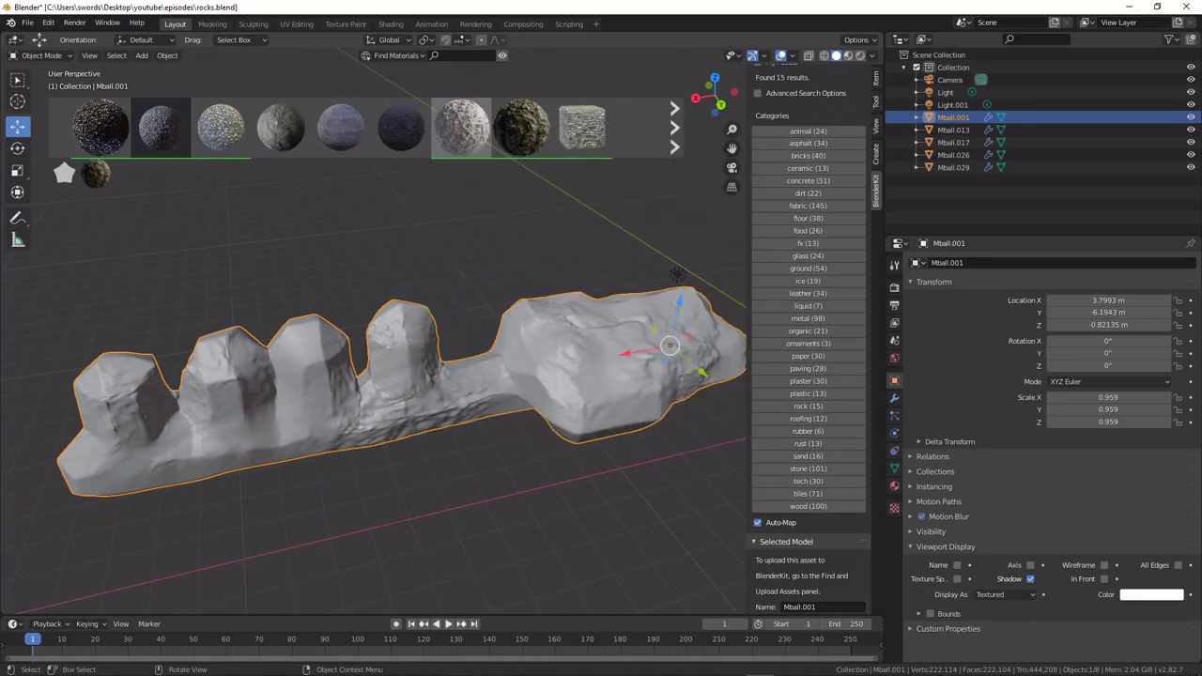
Show the rock formation's material settings and switch the viewport to Material Preview shading.
click(894, 357)
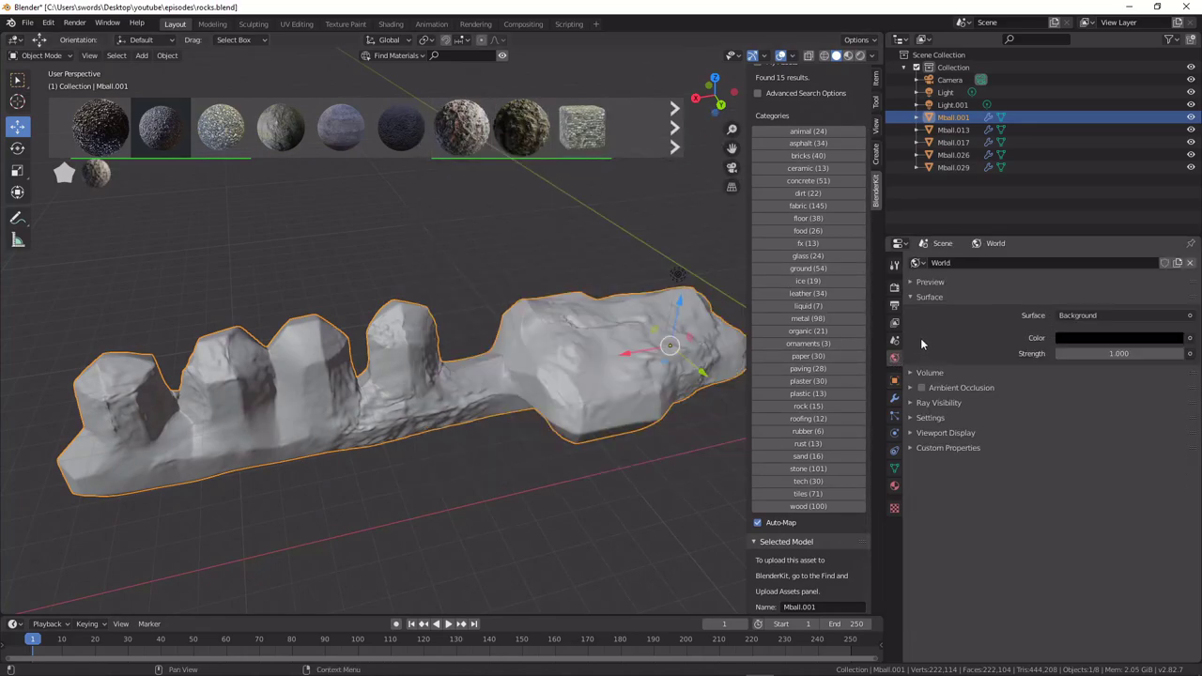
click(894, 486)
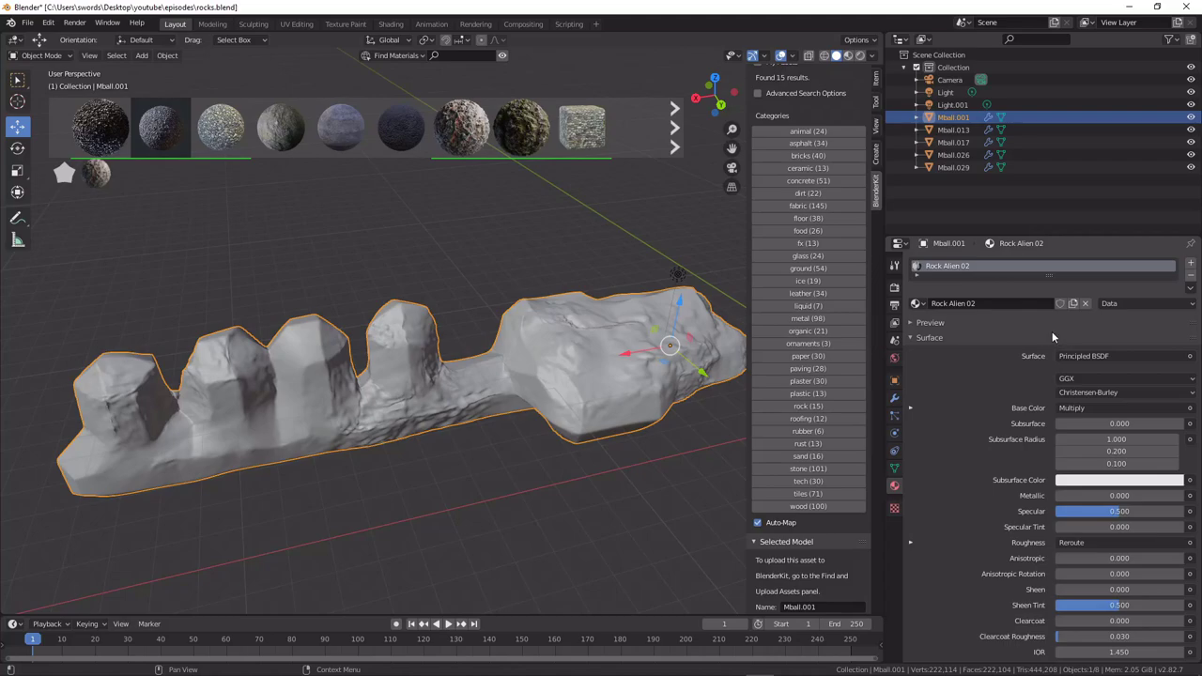
key(z)
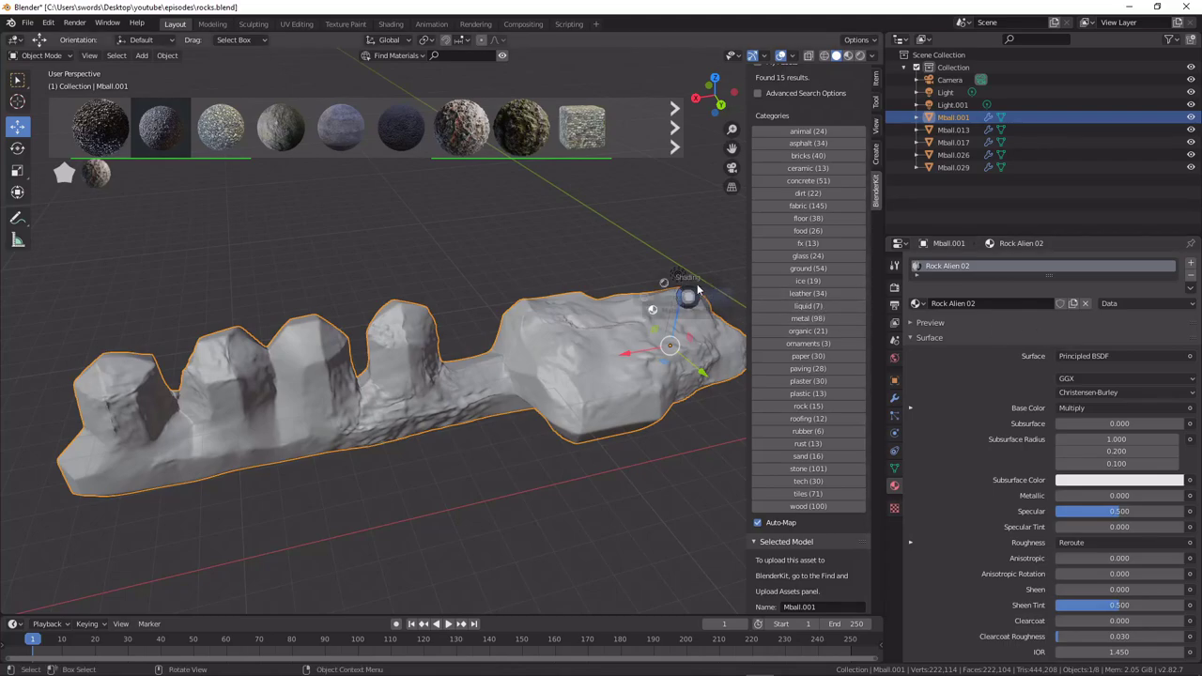
click(693, 368)
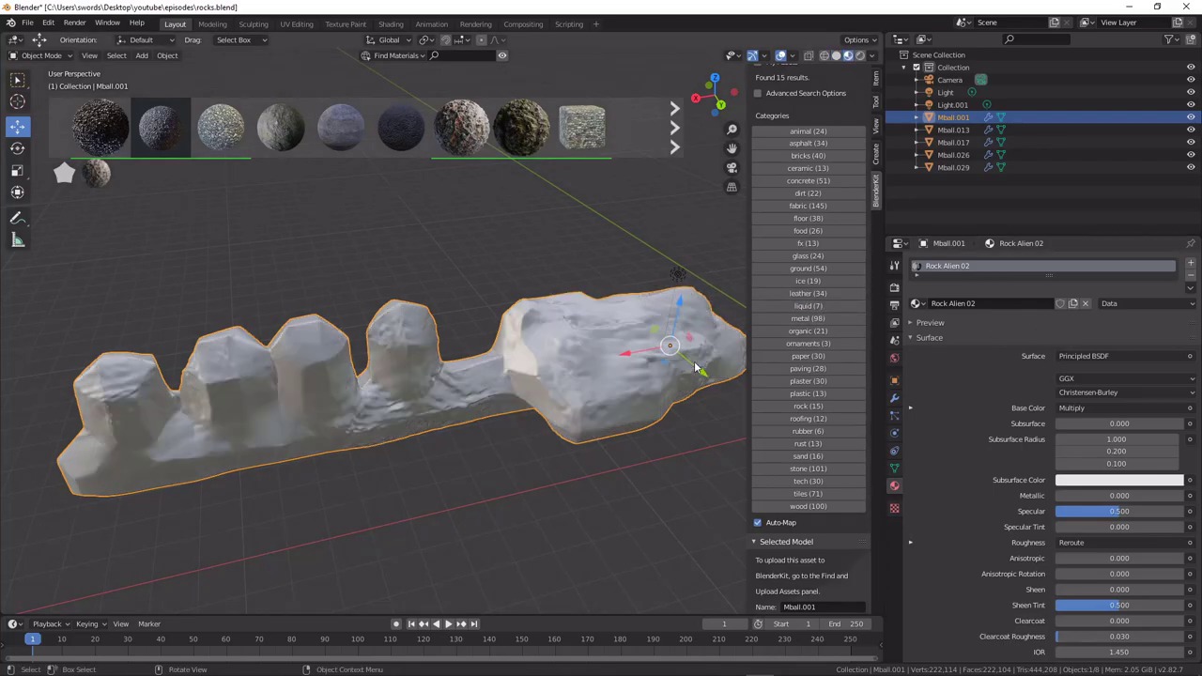
scroll(621, 340, up, 5)
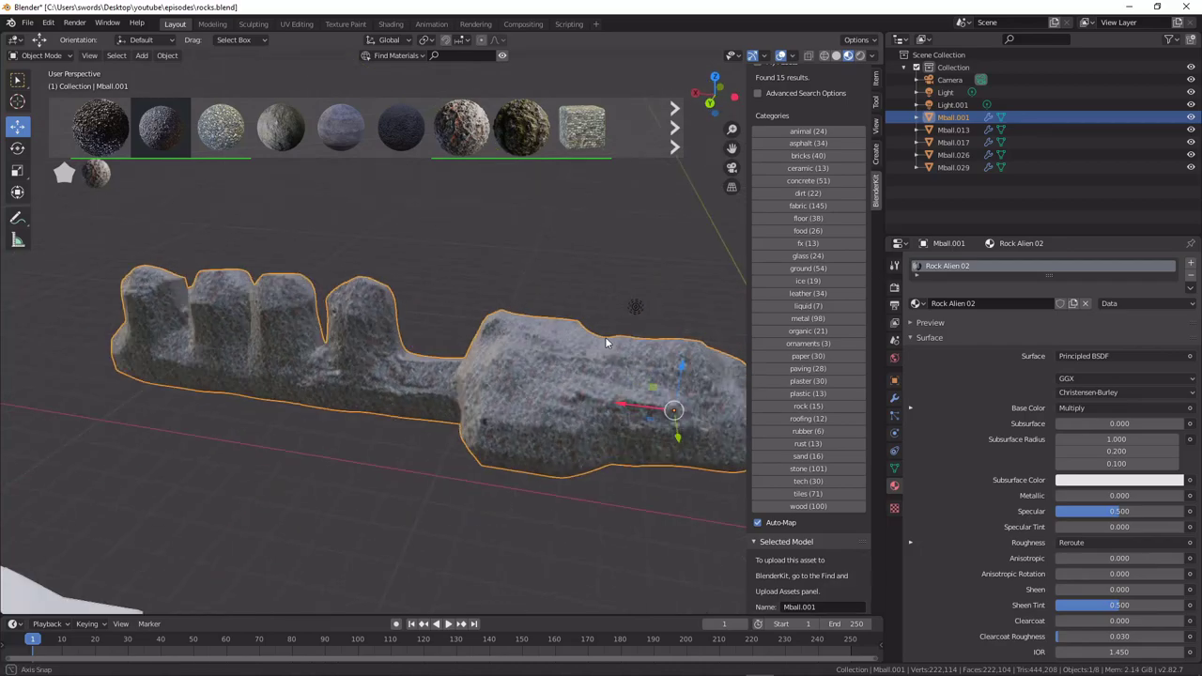
Try the Rock Moss, Rock Alien 02 and Rubble materials in turn on the rock formation.
click(523, 120)
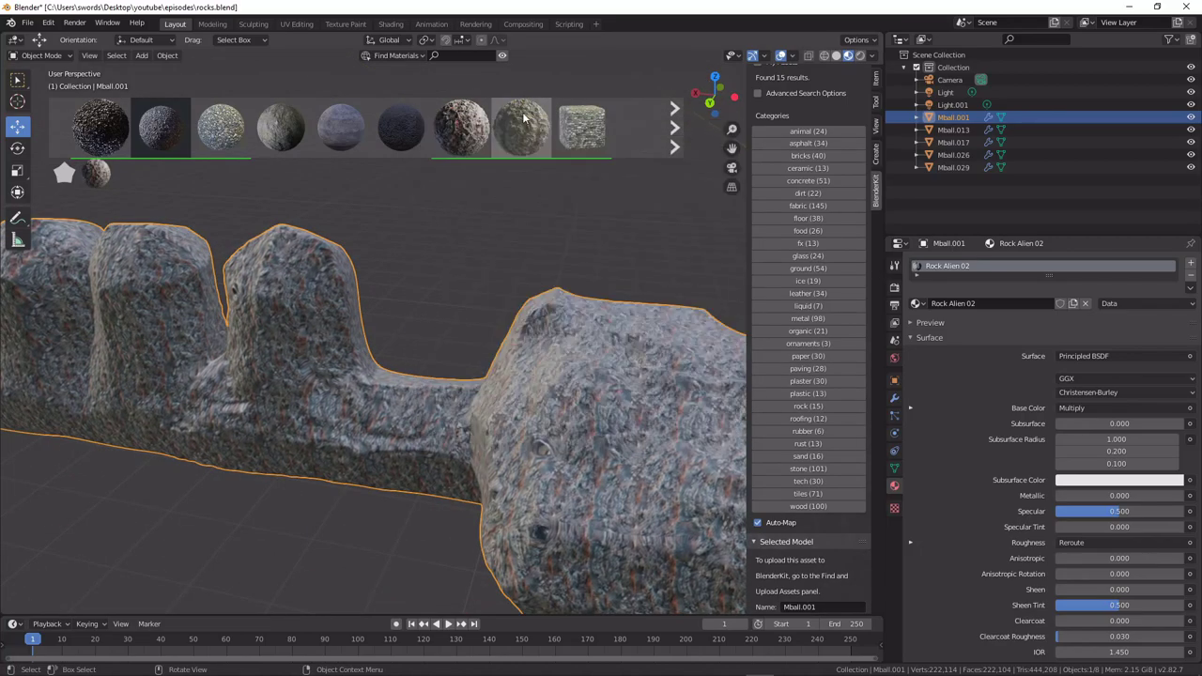
middle_drag(443, 250, 485, 245)
mouse_move(344, 142)
click(460, 124)
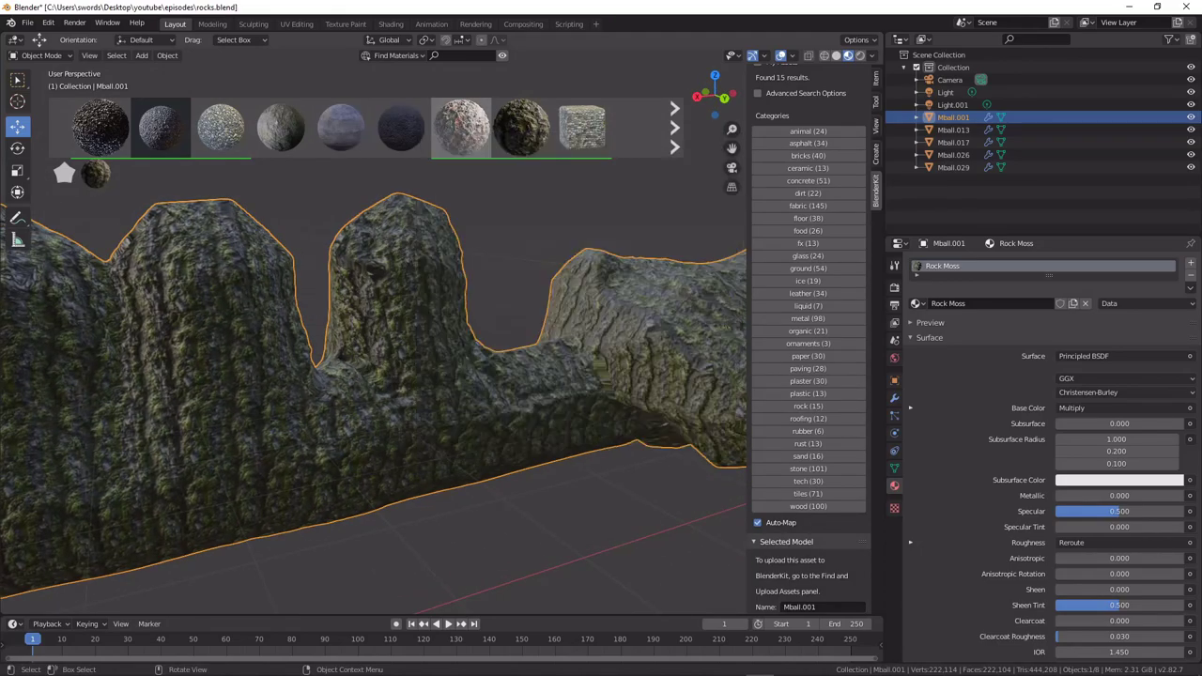
click(226, 131)
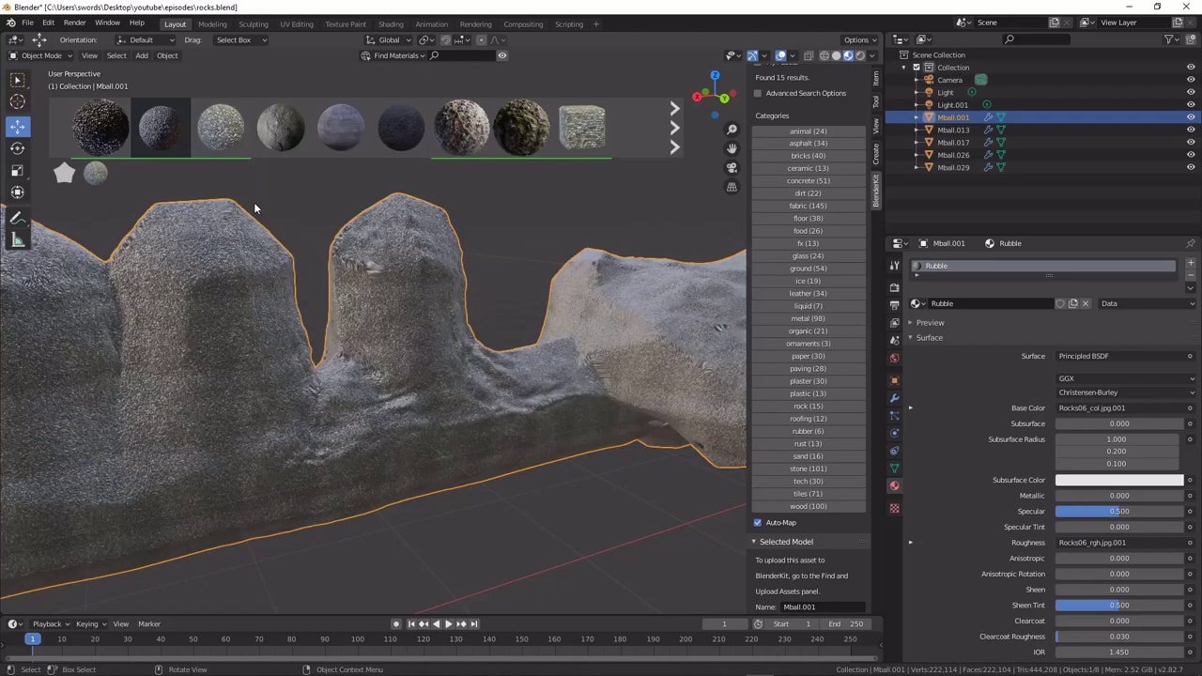
Apply the Black Gravel 01 material to the rock formation and examine it beside the neighbouring castle models.
click(100, 127)
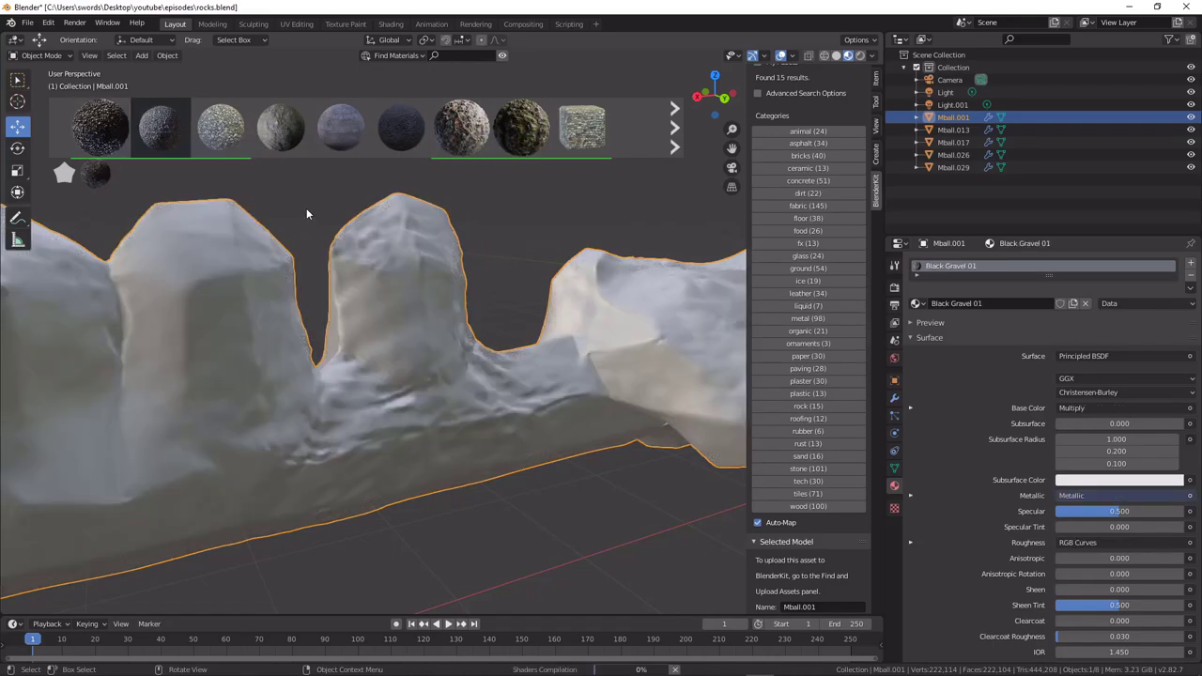
shift+middle_drag(367, 228, 225, 232)
middle_drag(320, 230, 249, 245)
scroll(249, 250, down, 9)
shift+middle_drag(238, 297, 408, 272)
scroll(399, 293, up, 5)
scroll(400, 294, up, 4)
scroll(402, 293, down, 2)
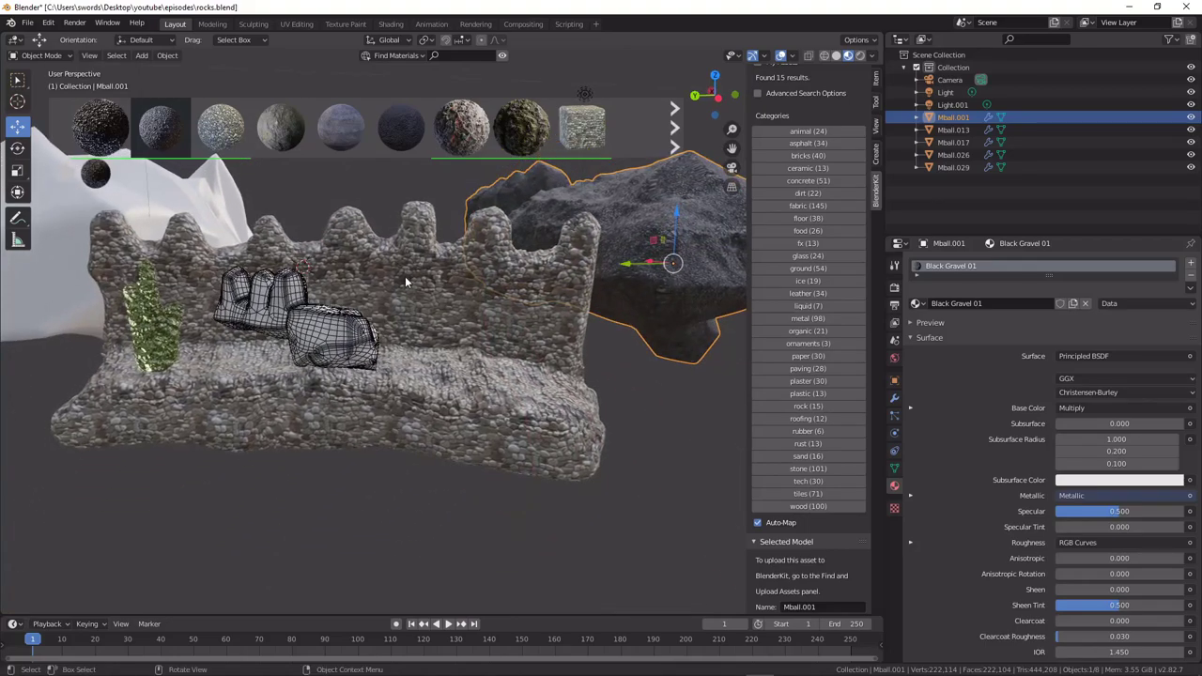
shift+middle_drag(291, 278, 202, 379)
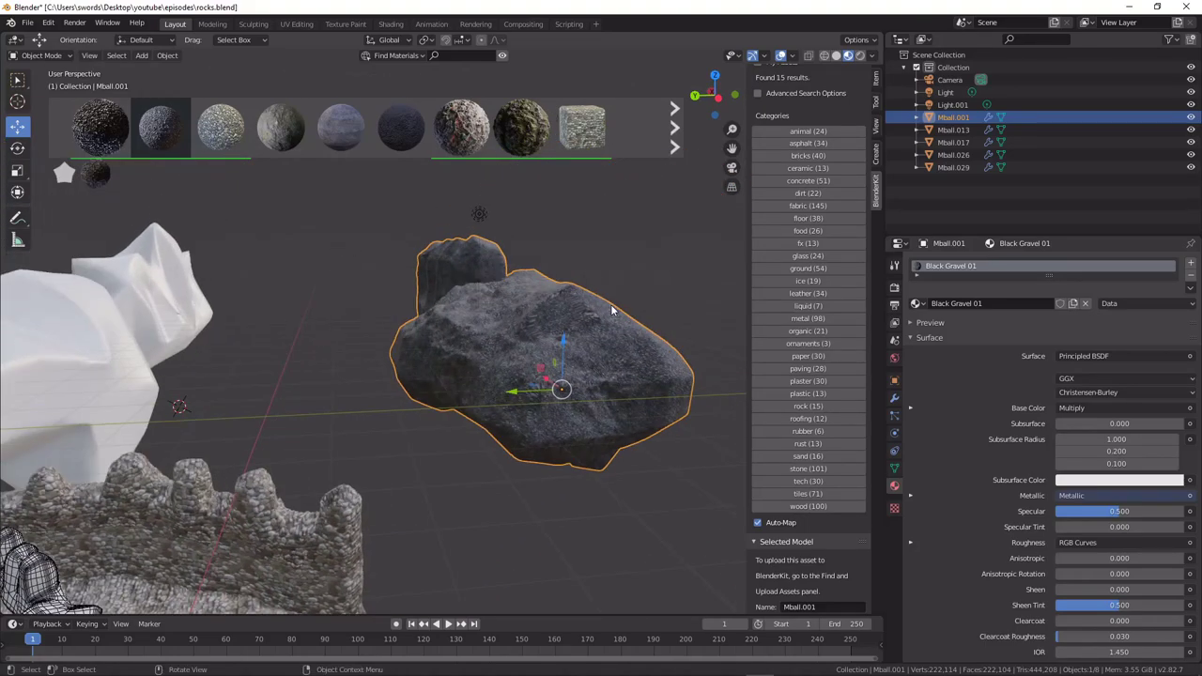